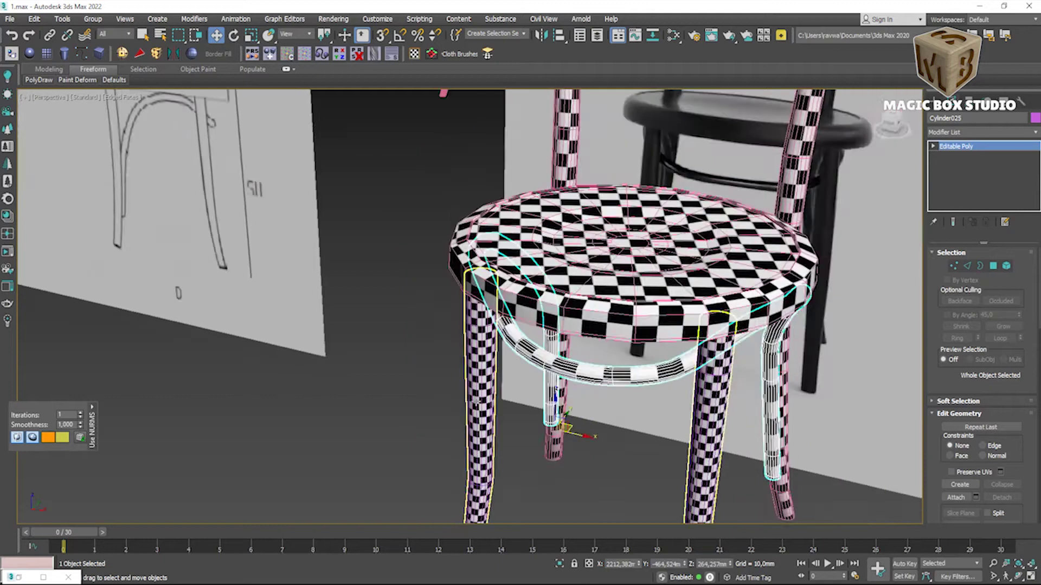
Step: Frame the view on the checker-mapped chair's front leg
key("z")
scroll(489, 397, "down", 8)
key("z")
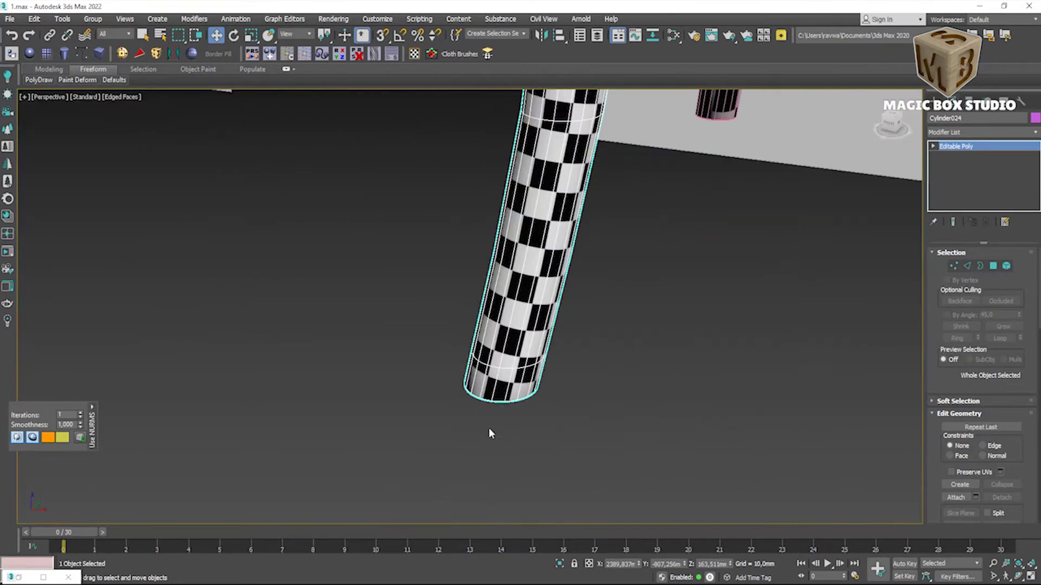
Step: Select the seat, orbit around it, toggle the NURMS preview, and zoom out to the full scene
scroll(541, 404, "down", 3)
scroll(759, 315, "up", 5)
left_click(710, 319)
mouse_move(710, 320)
middle_mouse_down("alt")
mouse_move(705, 271)
mouse_move(699, 314)
mouse_move(648, 390)
middle_mouse_up("alt")
key("ctrl+q")
scroll(695, 305, "down", 3)
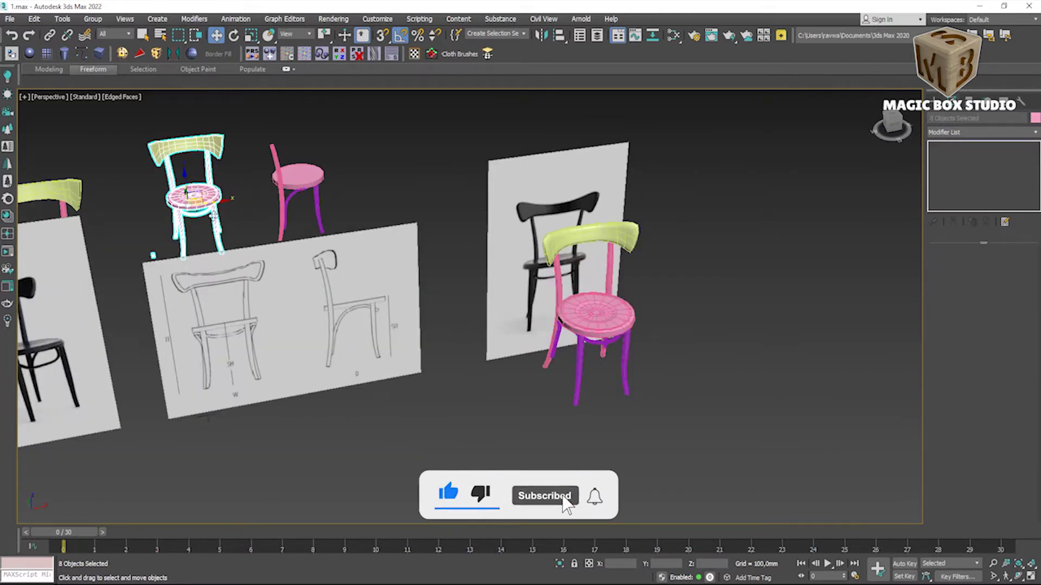
Step: Shift-drag a copy of the chair into the top row and confirm the clone
left_click_drag(215, 202, 419, 173, "shift")
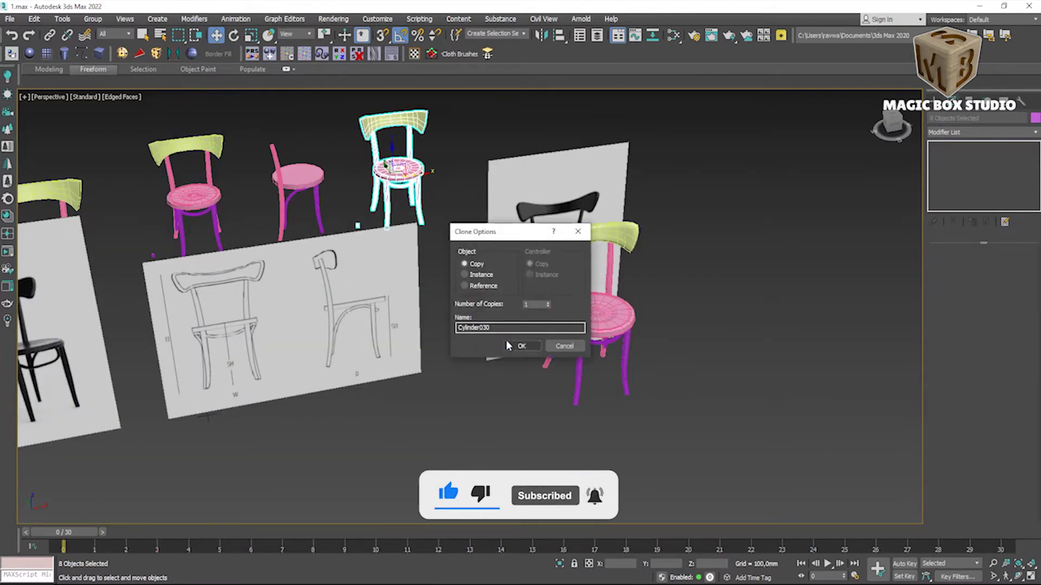
left_click(516, 346)
left_click(418, 194)
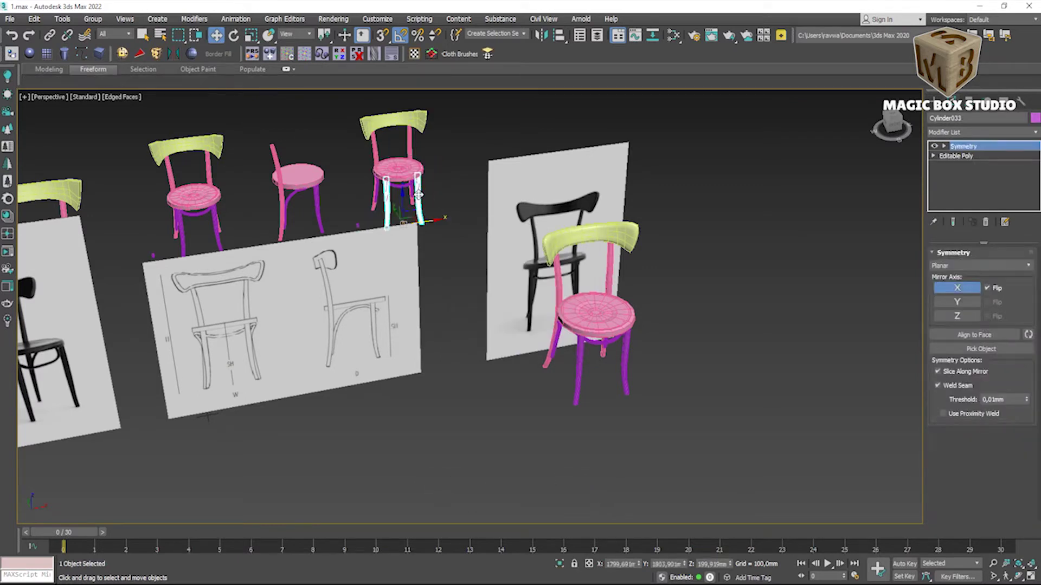
Step: Convert the checker-mapped chair at left to Editable Poly
left_click(146, 142)
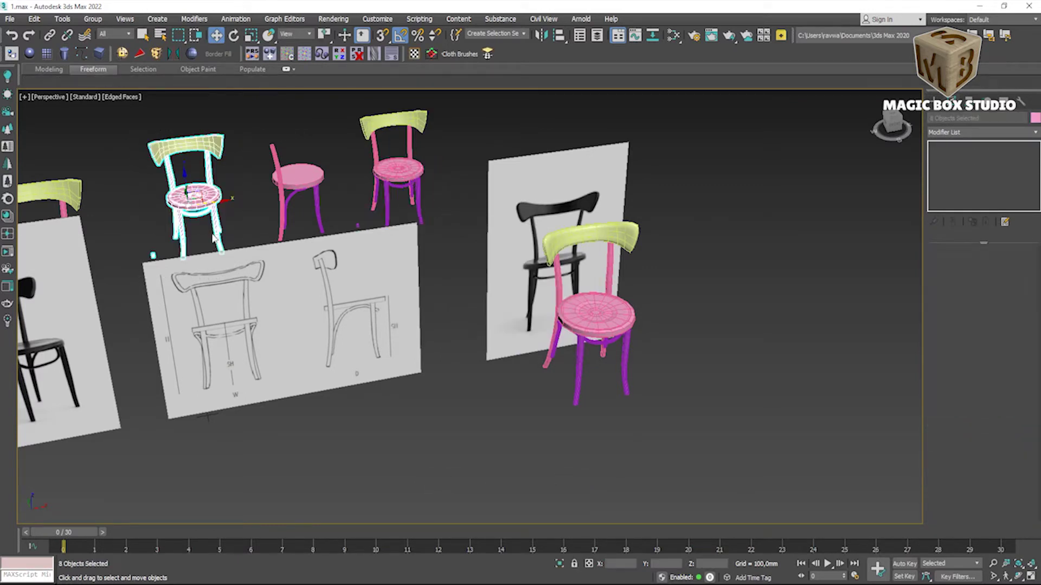
right_click(298, 222)
left_click(338, 348)
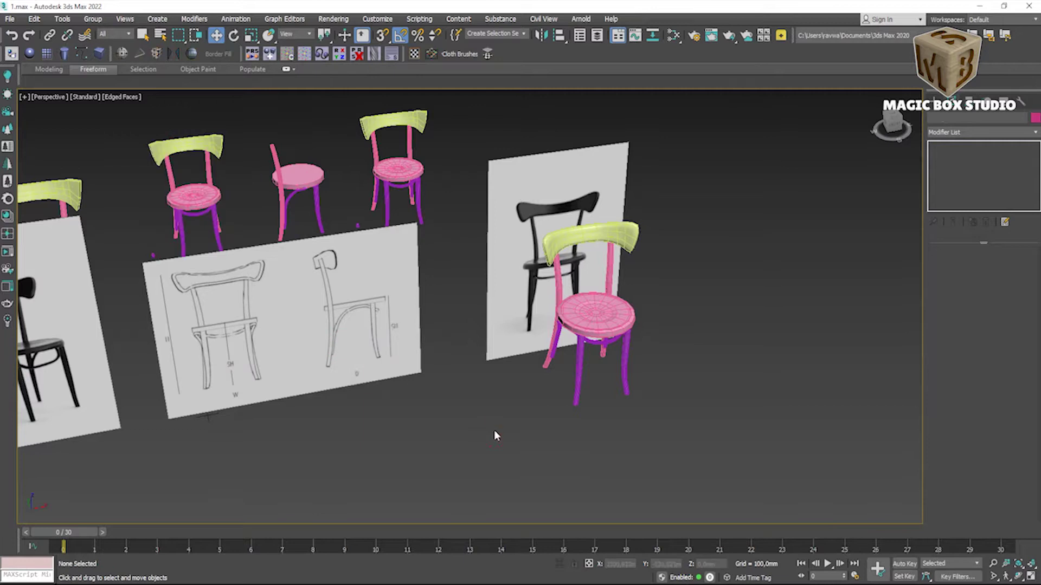
Step: Select the front chair's seat top and open the Modifier List
left_click(597, 326)
scroll(600, 334, "up", 5)
left_click(597, 319)
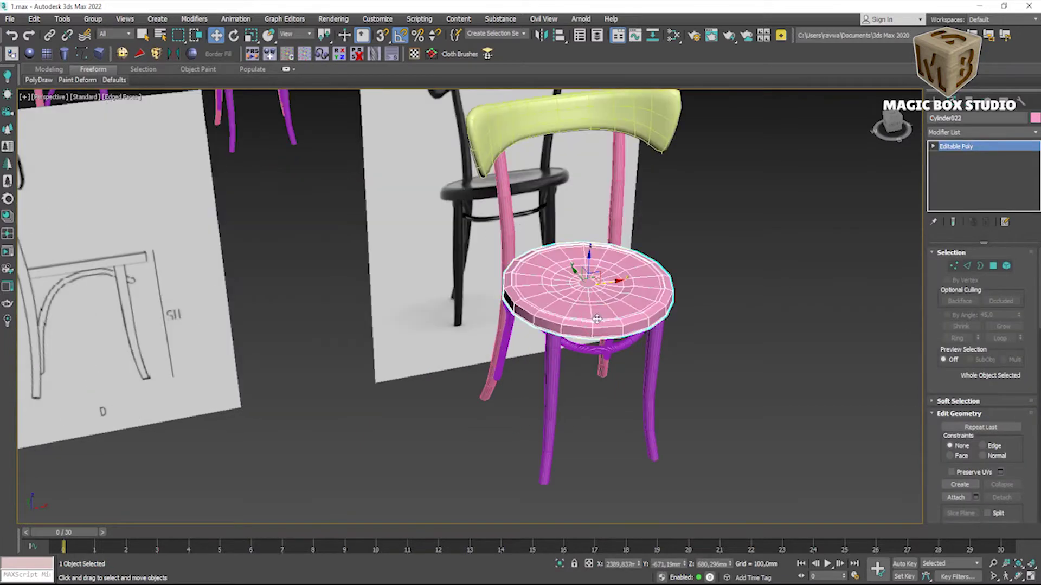
left_click(938, 136)
Step: Add an Unwrap UVW modifier to the seat and isolate it with Alt+Q
key("u")
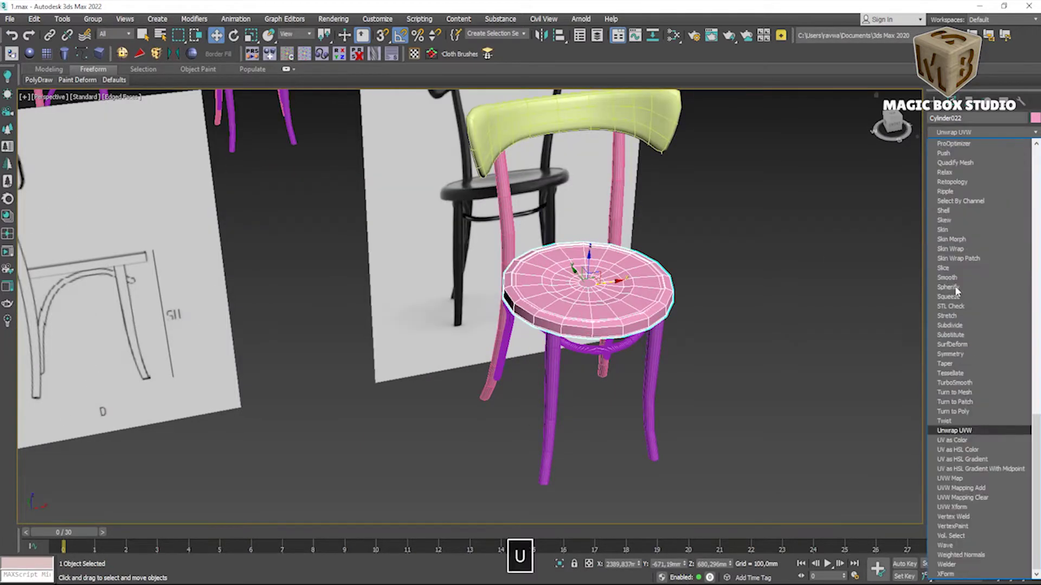
left_click(954, 431)
scroll(602, 309, "up", 5)
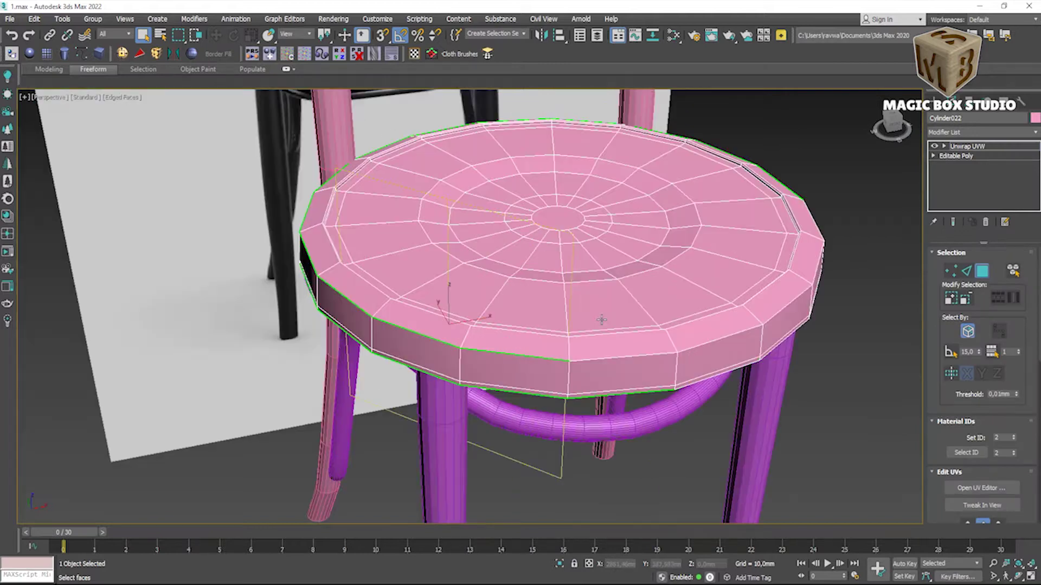
key("alt+q")
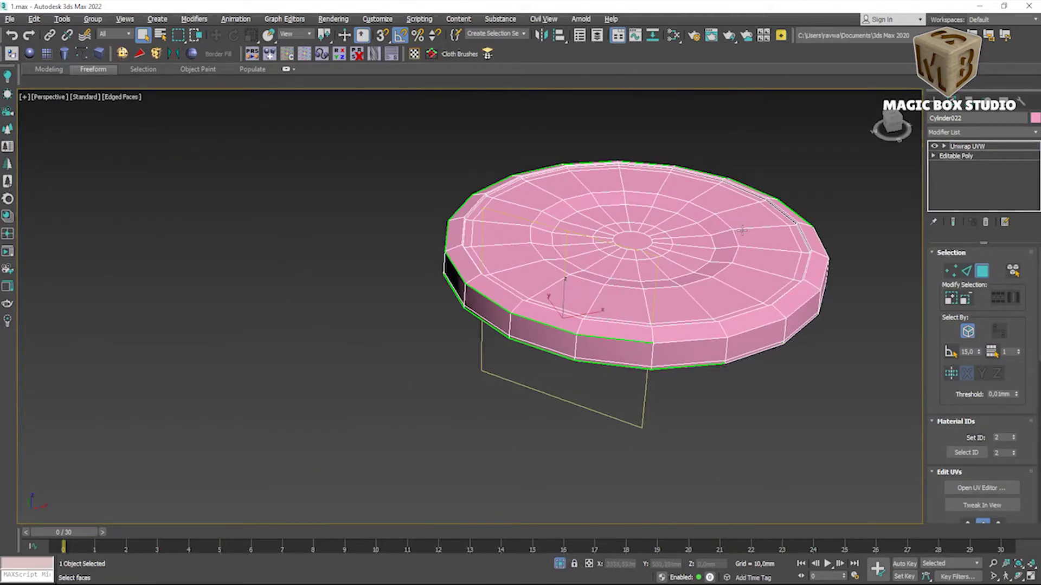
scroll(741, 230, "up", 5)
Step: In Polygon mode, grow a selection from the centre face across the seat top and open the UV editor
left_click(961, 270)
left_click(982, 271)
left_click(255, 331)
scroll(238, 341, "down", 5)
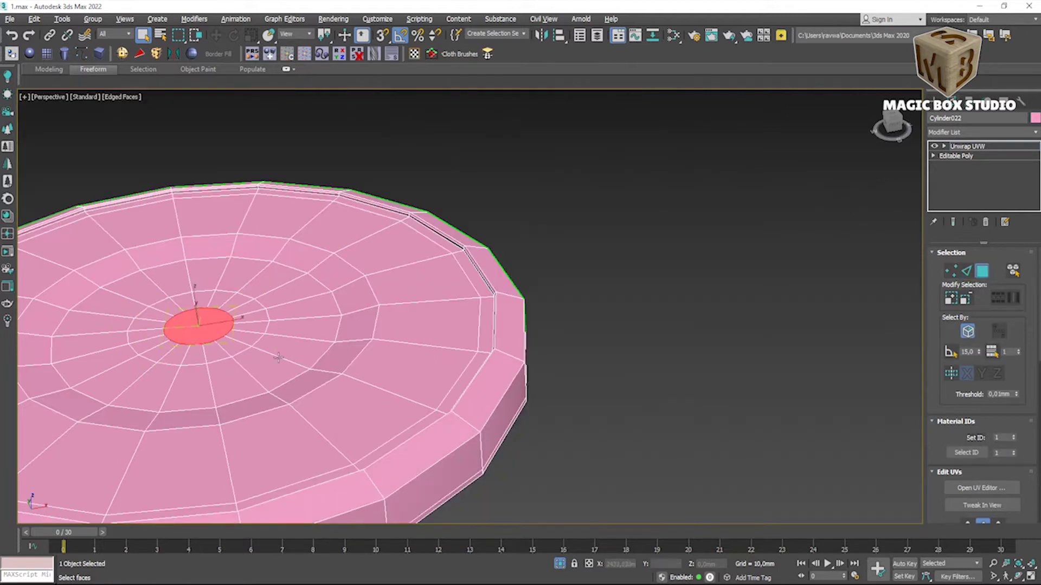
left_click(952, 299)
left_click(952, 299)
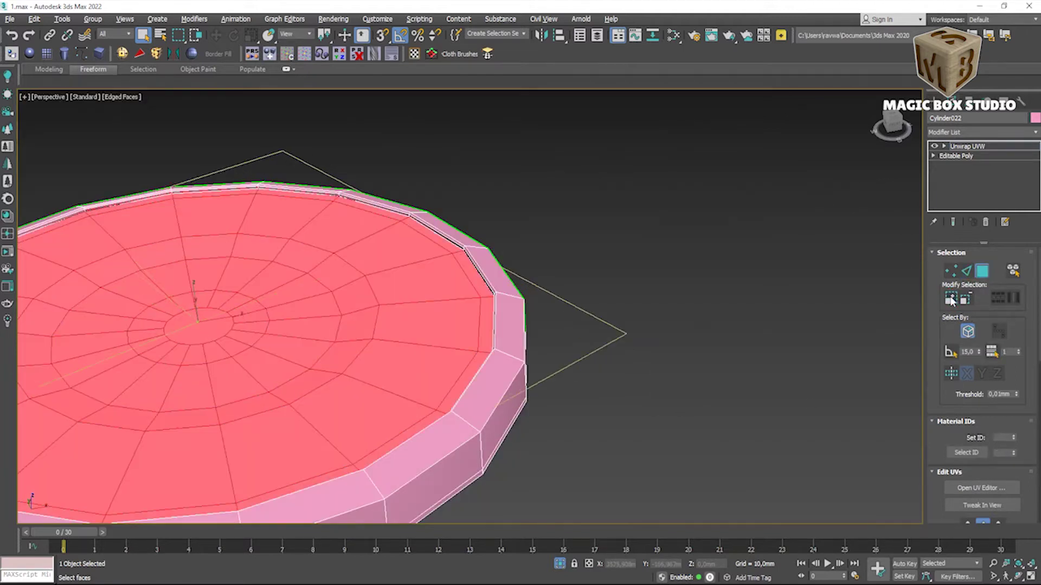
scroll(494, 281, "up", 3)
scroll(494, 281, "down", 4)
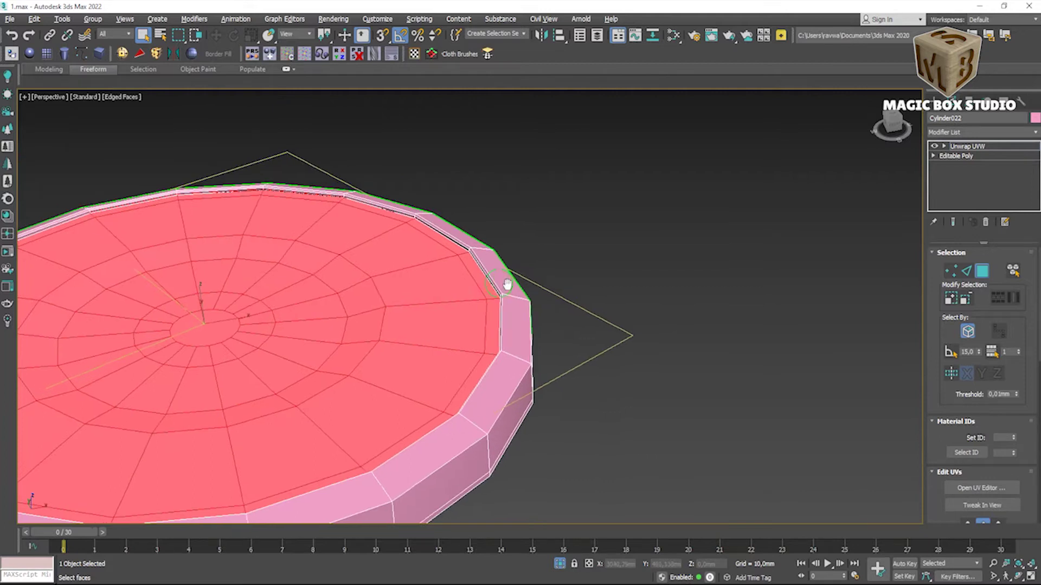
middle_click_drag(499, 279, 715, 287)
left_click(958, 487)
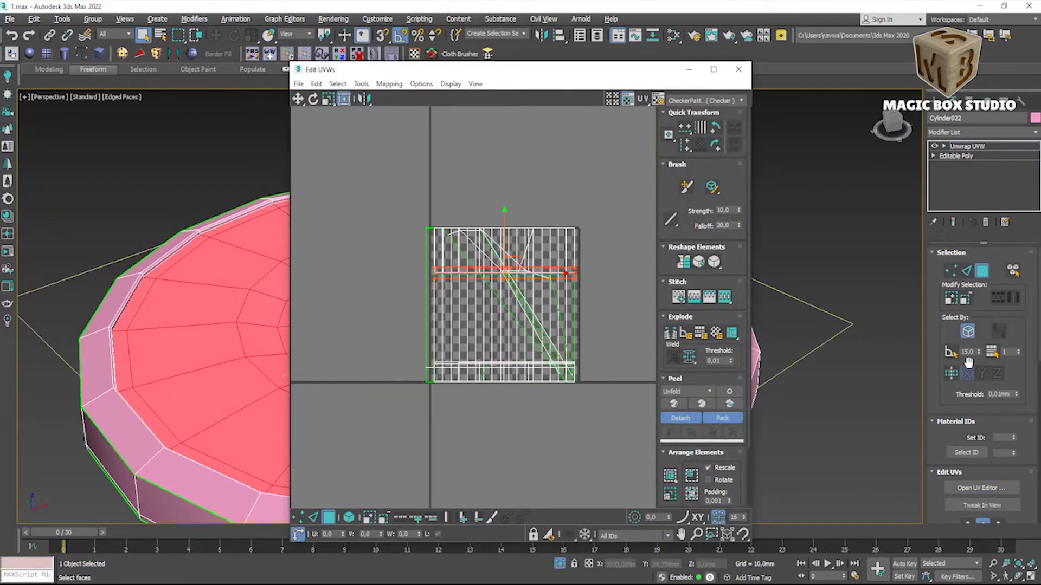
Step: Planar-map the seat top as one circle, move it up, and preview the CheckerPattern texture
scroll(960, 425, "down", 3)
scroll(959, 426, "down", 2)
left_click(668, 134)
left_click_drag(502, 298, 549, 136)
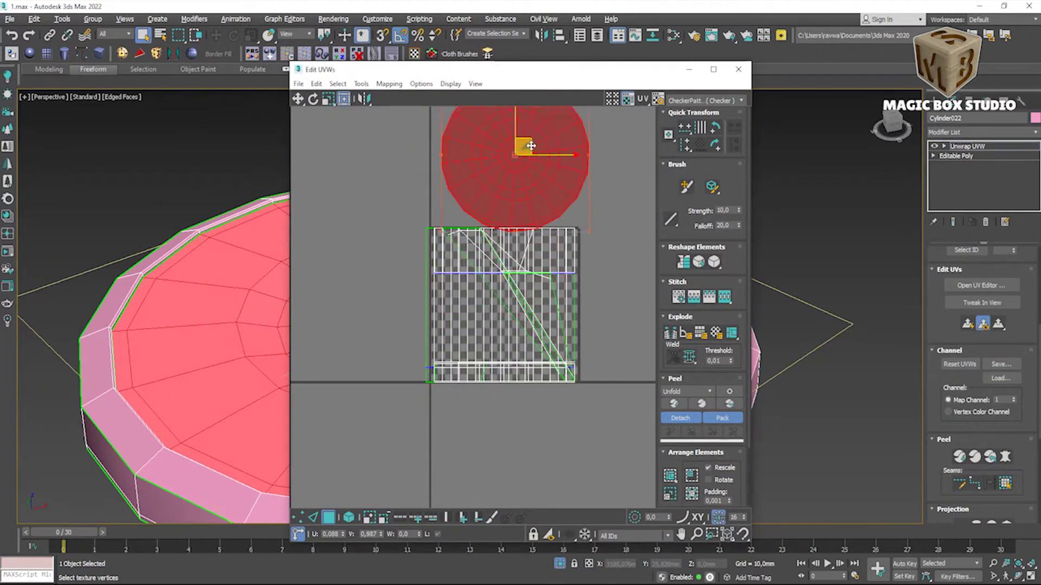
left_click(691, 102)
left_click(705, 122)
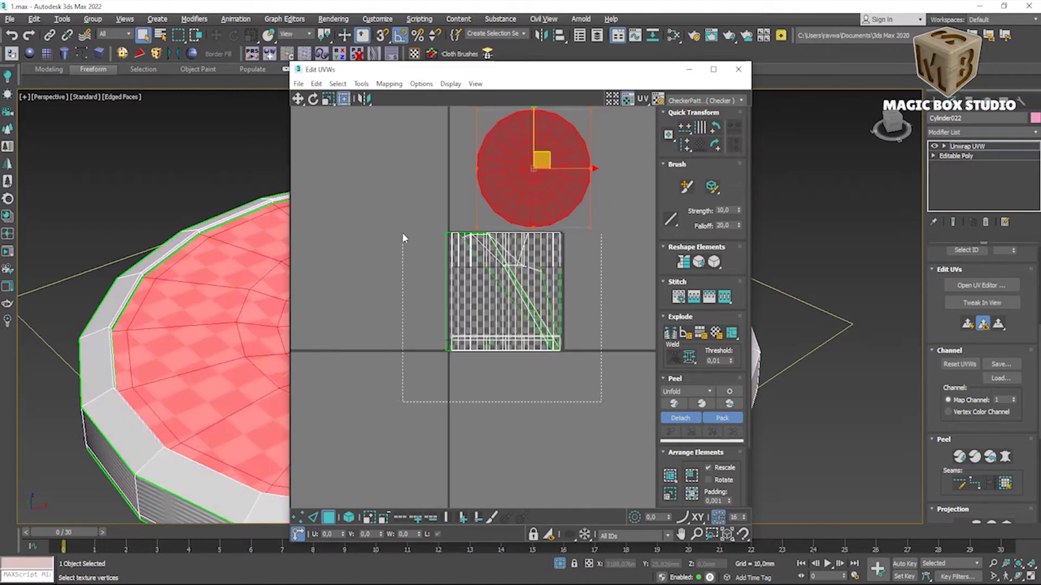
Step: Move the side strip down and left, minimize the UV editor, and view the seat's underside
left_click_drag(403, 245, 401, 228)
left_click_drag(516, 268, 379, 355)
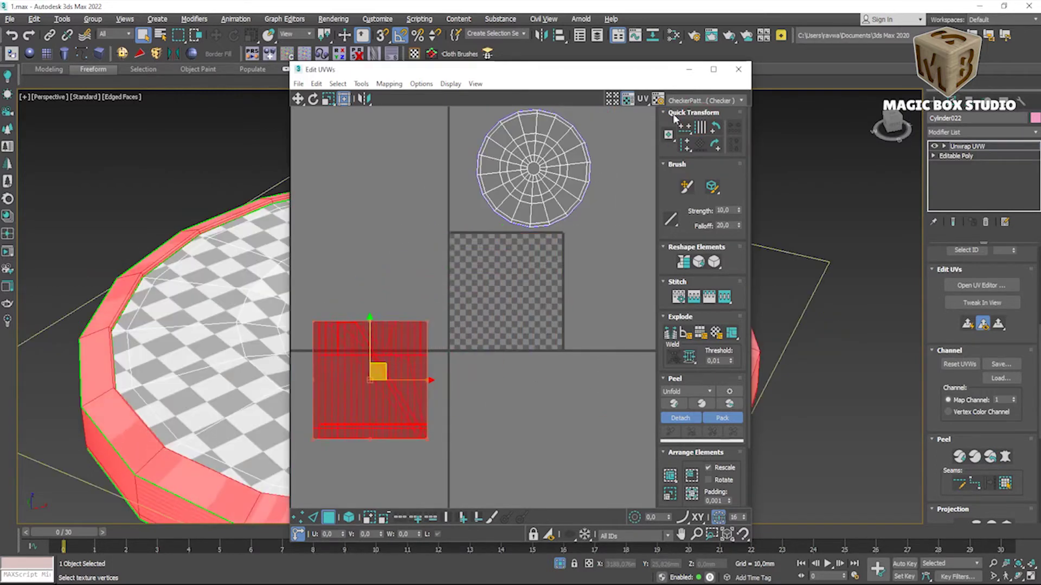
left_click(689, 73)
mouse_move(696, 437)
middle_mouse_down("alt")
mouse_move(660, 372)
mouse_move(667, 304)
middle_mouse_up("alt")
scroll(689, 189, "up", 3)
scroll(689, 188, "up", 2)
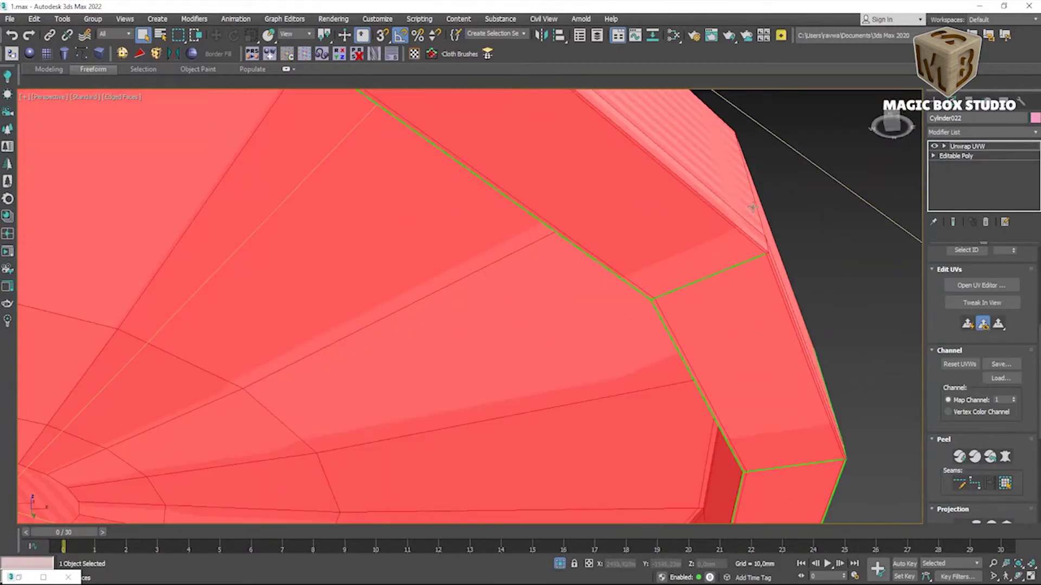
Step: In Edge mode, select an edge on the seat's inner rim
scroll(981, 326, "up", 3)
scroll(981, 325, "up", 2)
scroll(976, 299, "up", 2)
left_click(951, 252)
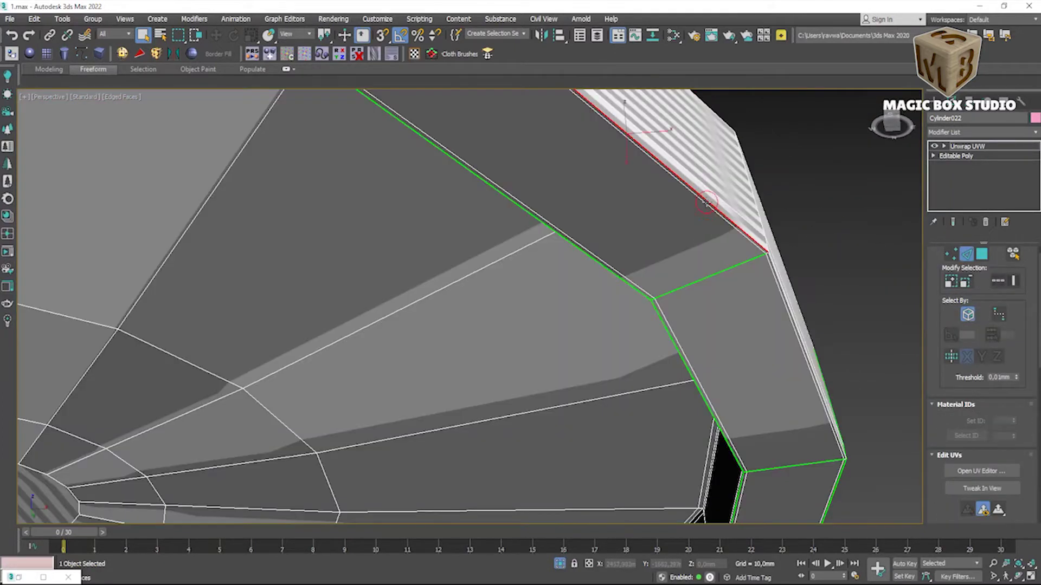
scroll(987, 428, "down", 3)
scroll(986, 429, "down", 3)
scroll(620, 400, "down", 5)
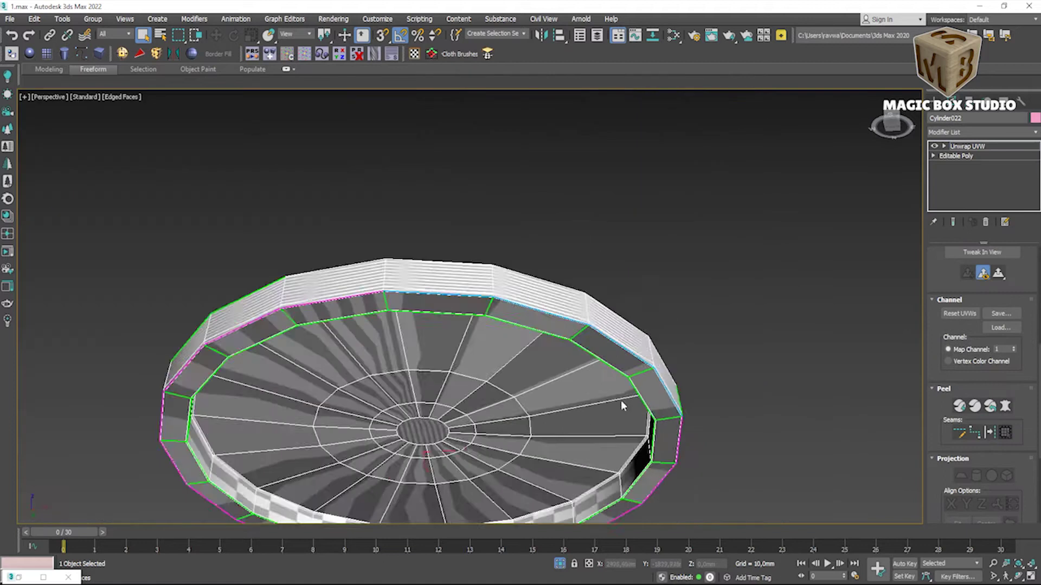
middle_click_drag(622, 405, 623, 421, "alt")
scroll(623, 420, "up", 5)
left_click(623, 421, "ctrl")
scroll(623, 423, "down", 5)
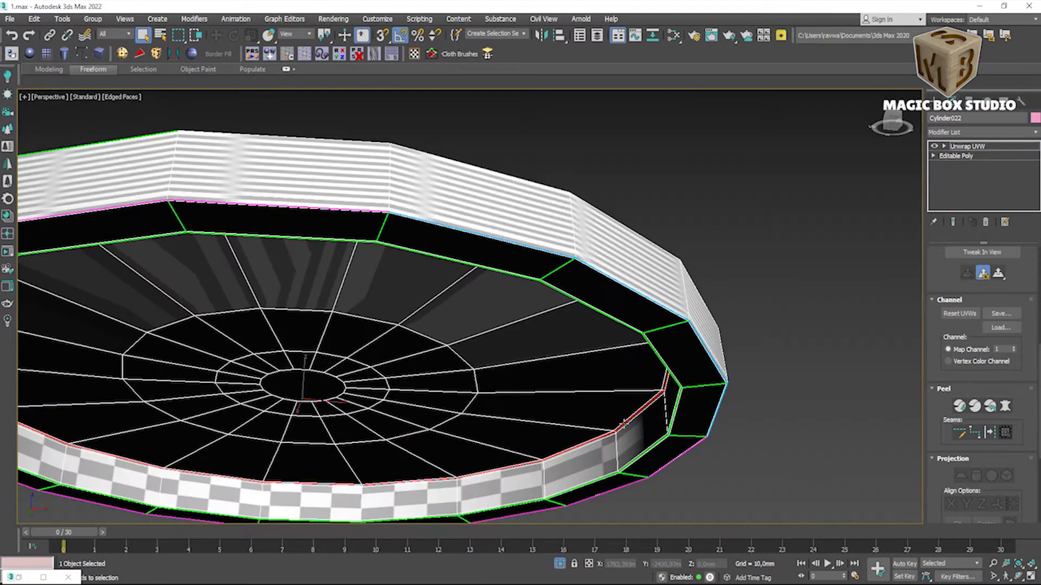
scroll(624, 423, "down", 3)
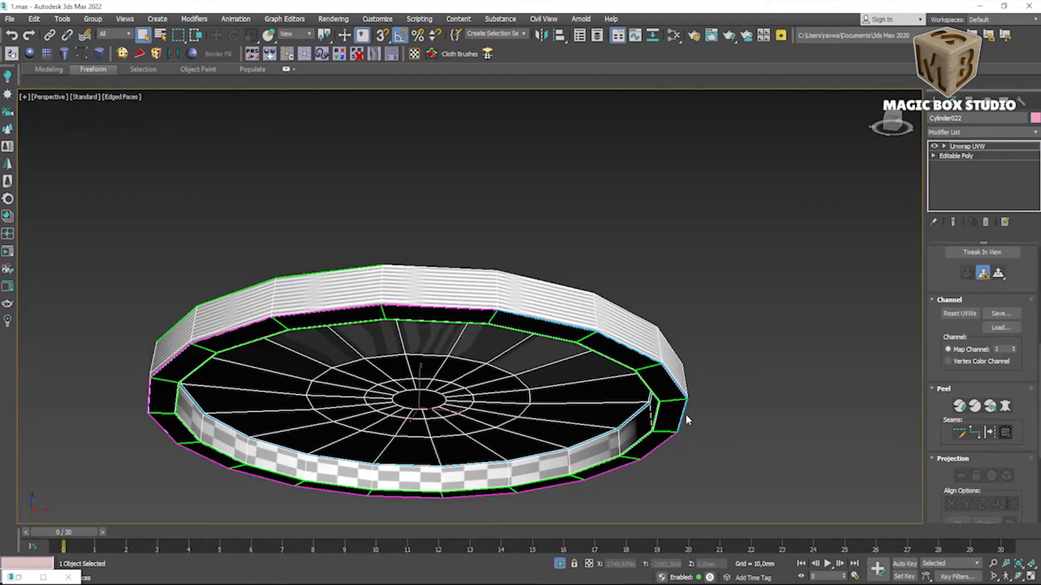
Step: In Polygon mode, select all the seat's faces with Ctrl+A and reopen the UV editor
middle_click_drag(685, 415, 1001, 367, "alt")
scroll(992, 325, "up", 3)
scroll(992, 265, "up", 3)
scroll(991, 262, "up", 3)
left_click(985, 270)
left_click(656, 412)
scroll(976, 472, "down", 3)
scroll(993, 487, "down", 2)
scroll(994, 487, "down", 1)
key("ctrl+a")
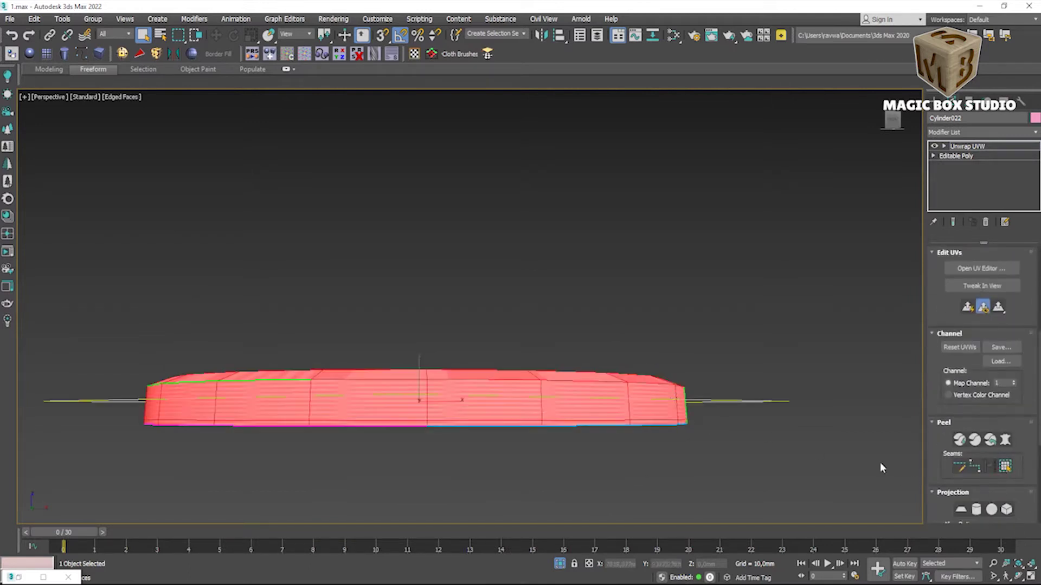
mouse_move(685, 390)
middle_mouse_down("alt")
mouse_move(616, 353)
mouse_move(629, 412)
middle_mouse_up("alt")
left_click(982, 268)
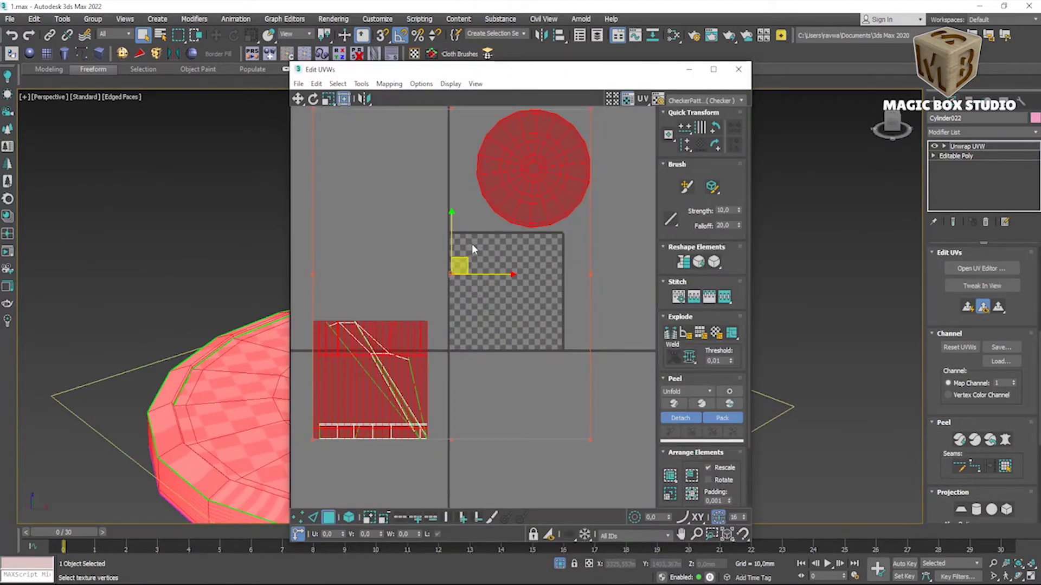
Step: Deselect the top circle, unfold the remaining faces into a flat ring, and end isolation
left_click(494, 218, "alt")
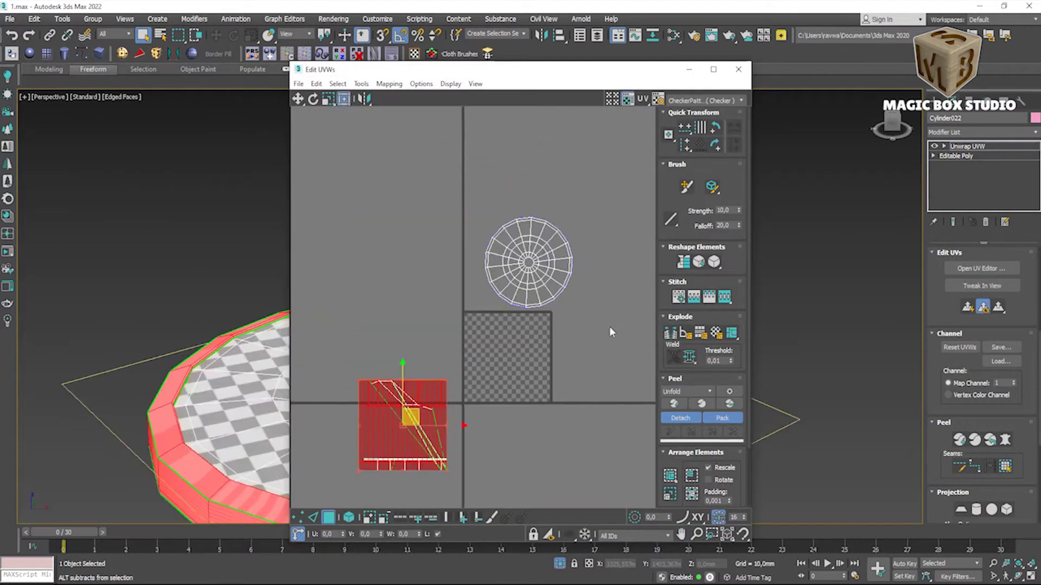
left_click(729, 404)
scroll(507, 347, "up", 4)
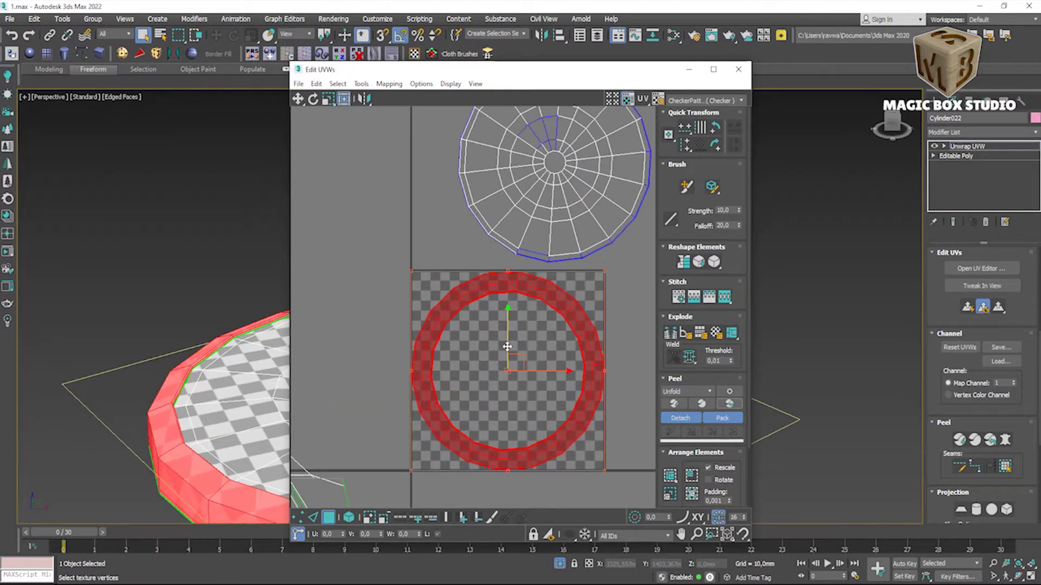
scroll(507, 347, "down", 4)
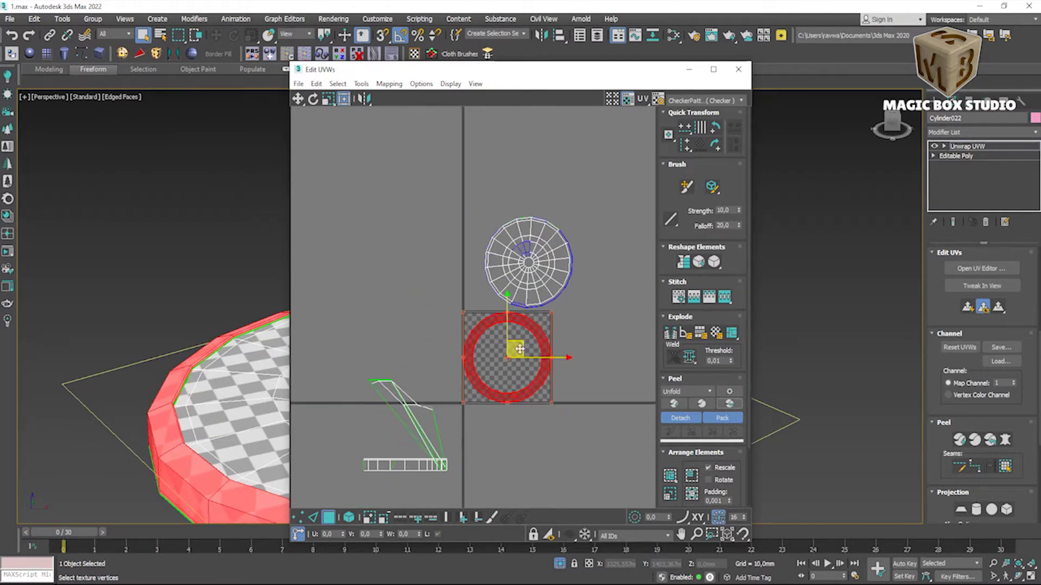
scroll(520, 349, "up", 4)
scroll(519, 350, "down", 1)
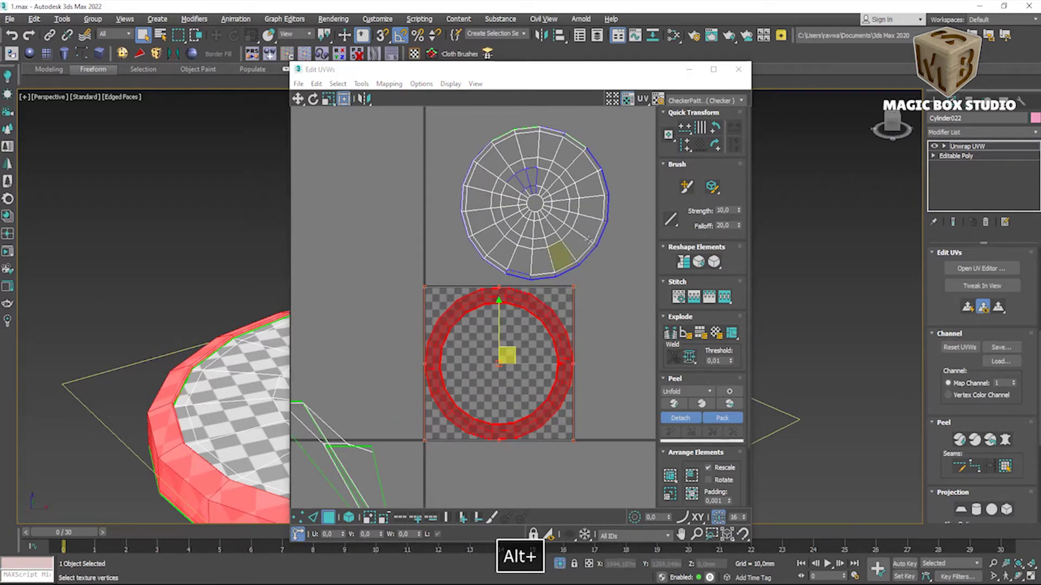
key("alt+q")
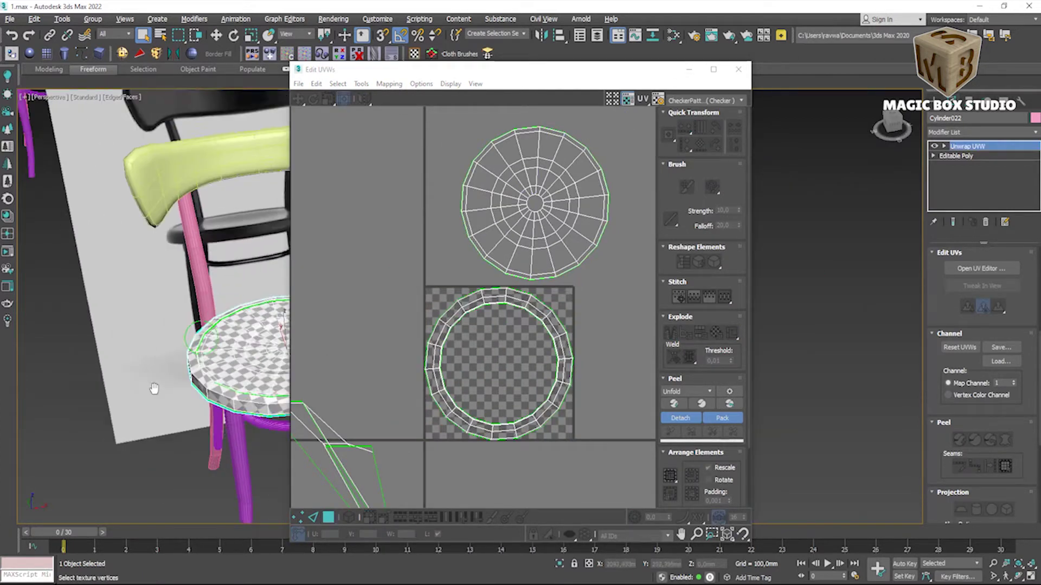
Step: Select the seat ring in UV space, rotate it 50° to horizontal, and move it above the cap
left_click(313, 516)
left_click(173, 345)
scroll(460, 318, "up", 3)
scroll(516, 353, "down", 2)
scroll(517, 353, "down", 2)
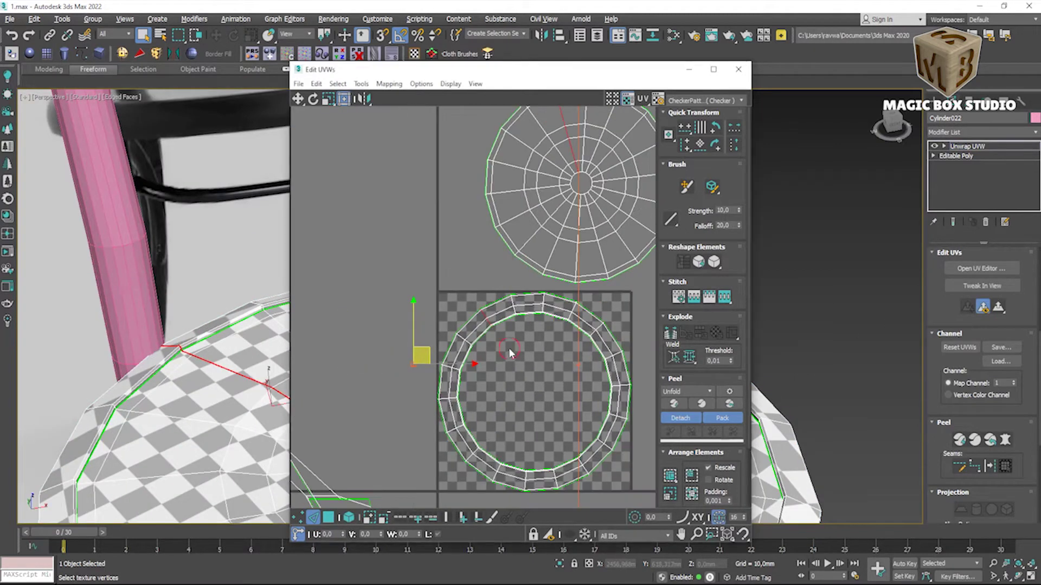
scroll(483, 311, "up", 5)
left_click(485, 314)
scroll(984, 367, "up", 3)
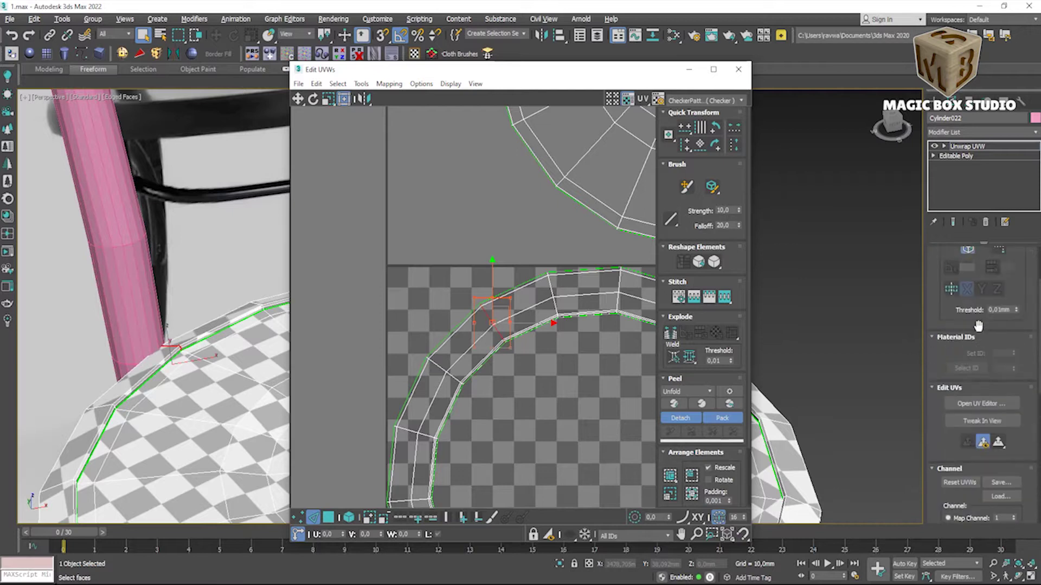
left_click(329, 516)
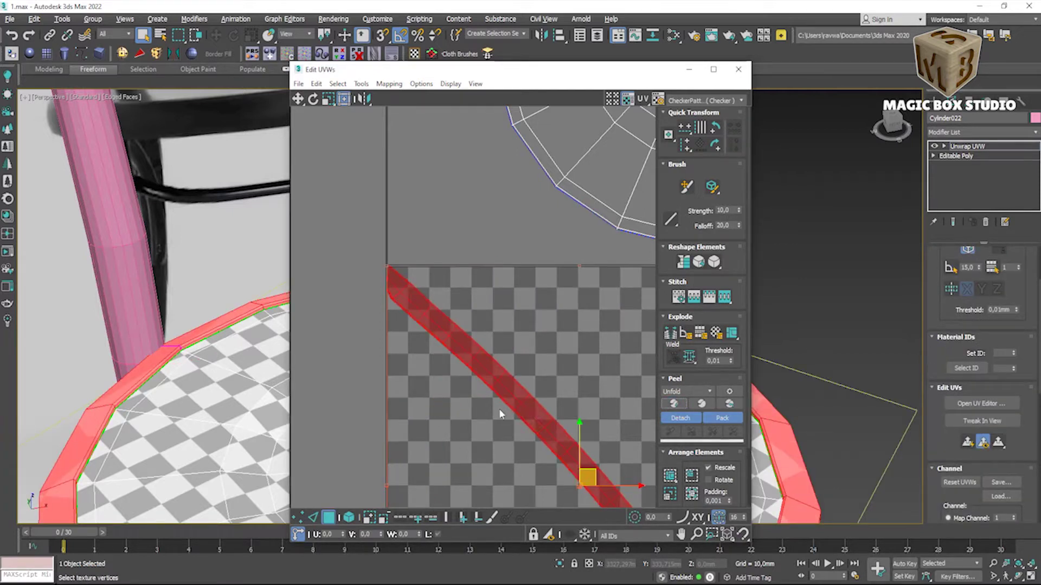
scroll(516, 412, "down", 5)
mouse_move(503, 401)
left_mouse_down()
mouse_move(483, 433)
mouse_move(557, 278)
left_mouse_up()
left_click(298, 98)
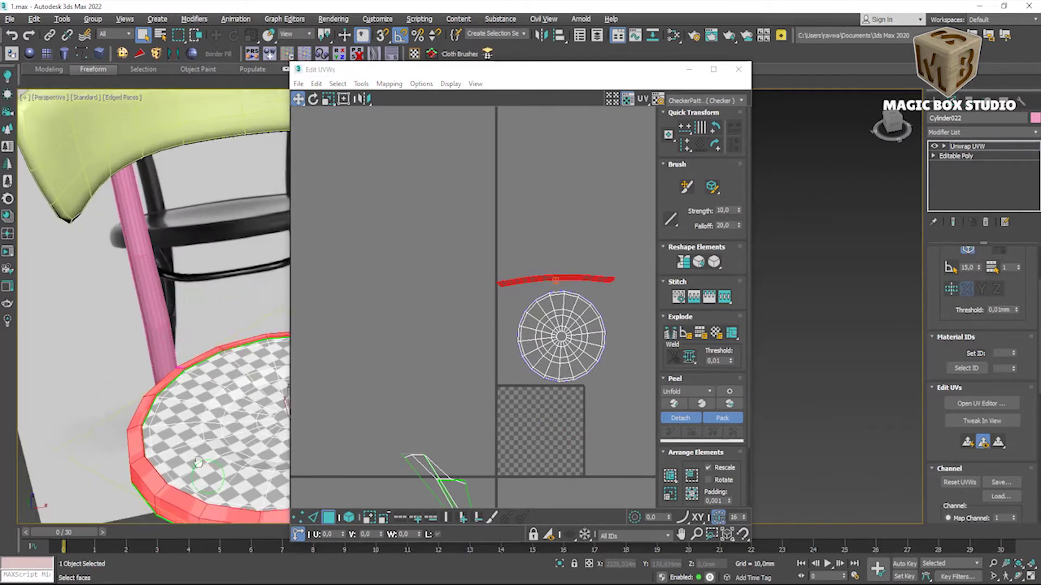
Step: Select the seat ring faces and peel them into a flat UV island
left_click(684, 306)
scroll(986, 422, "down", 3)
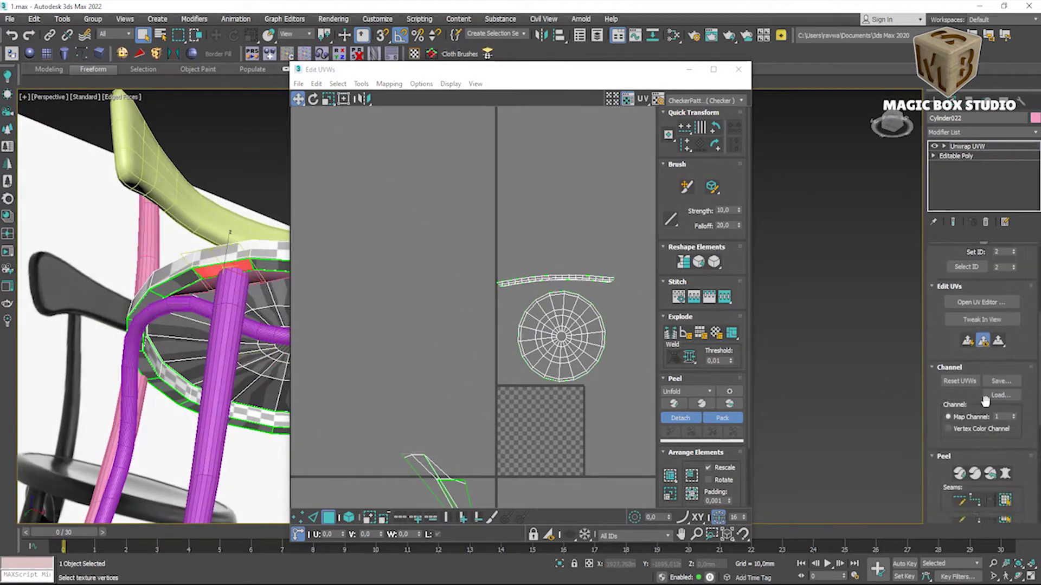
left_click(1005, 484)
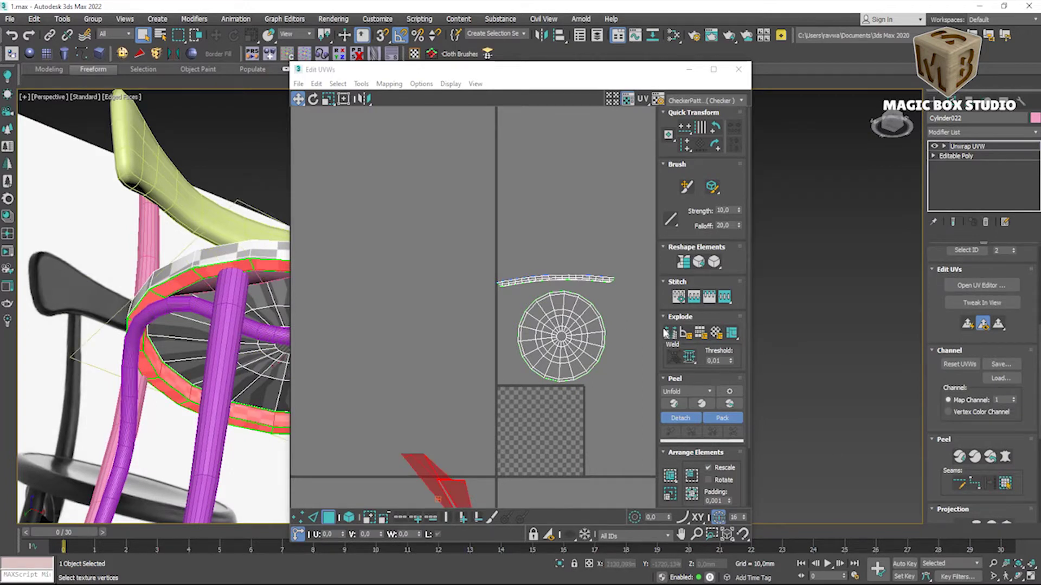
left_click(983, 457)
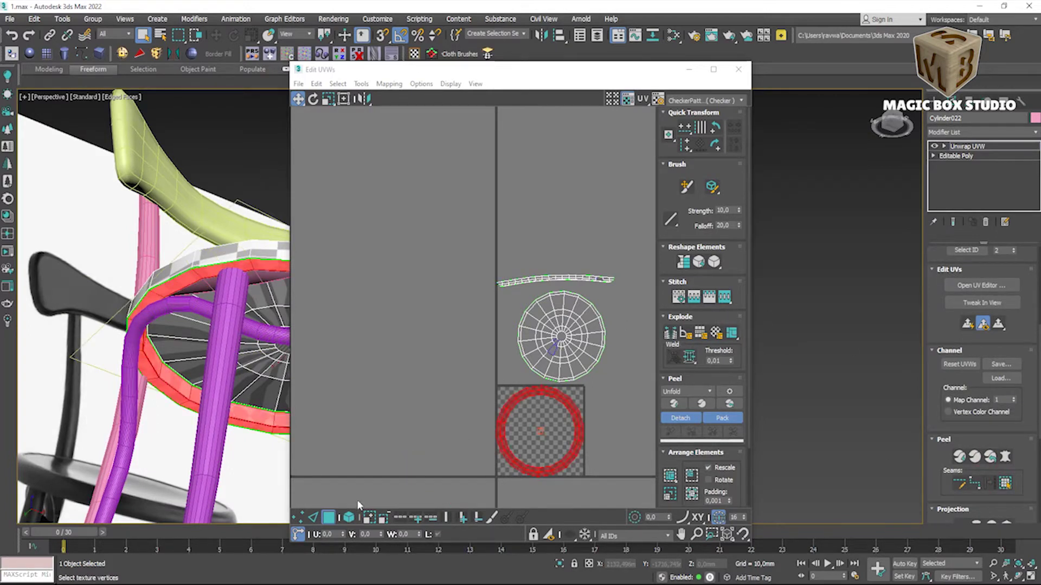
Step: Rotate the peeled ring island into a U shape and move it above the other islands
key("3")
key("1")
scroll(529, 415, "up", 3)
scroll(529, 415, "up", 3)
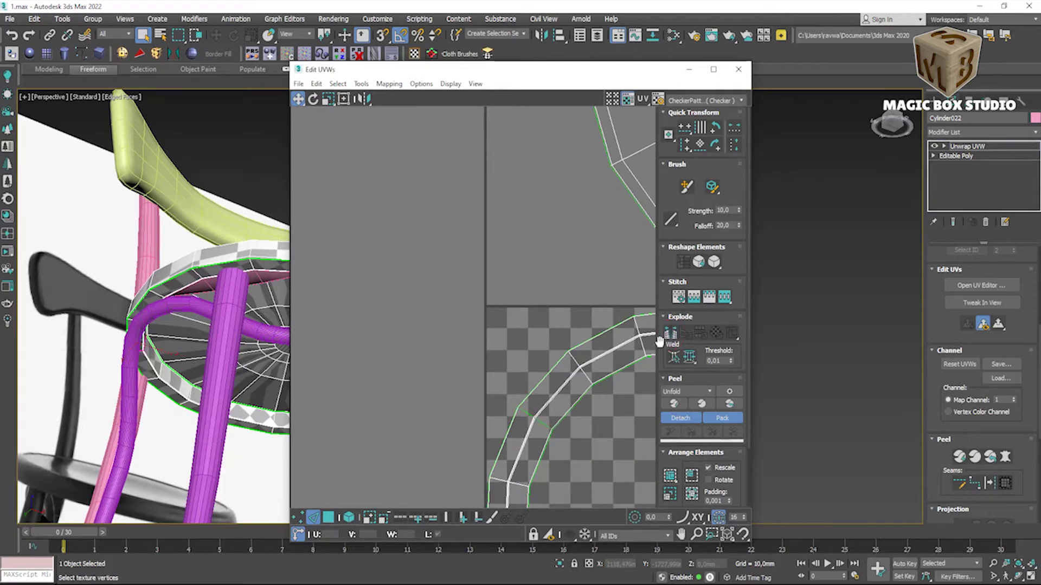
left_click(680, 411)
scroll(483, 438, "down", 5)
scroll(501, 451, "down", 3)
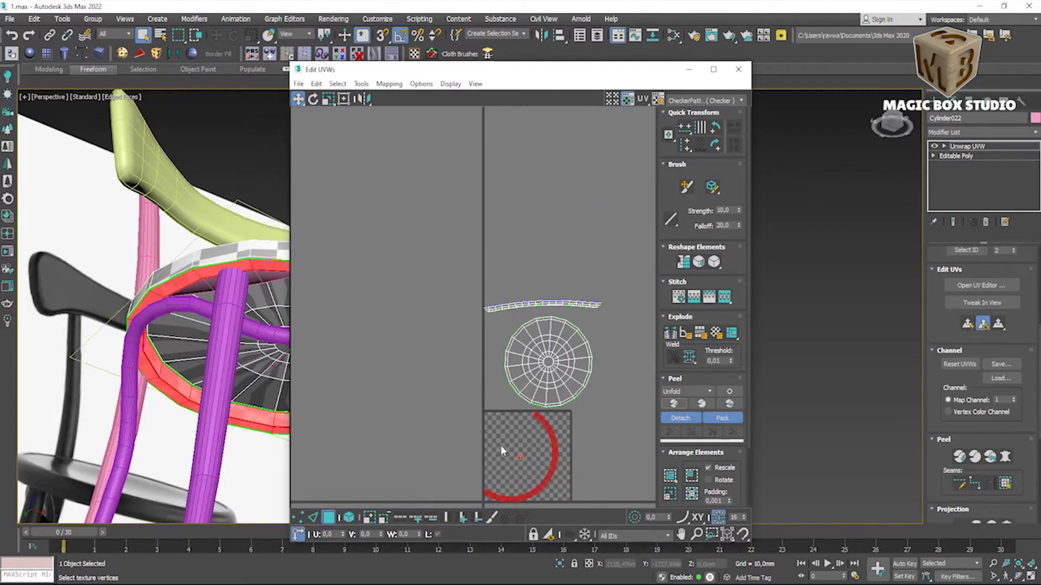
left_click(313, 99)
mouse_move(549, 434)
left_mouse_down()
mouse_move(543, 486)
mouse_move(499, 452)
mouse_move(500, 256)
left_mouse_up()
left_click(297, 99)
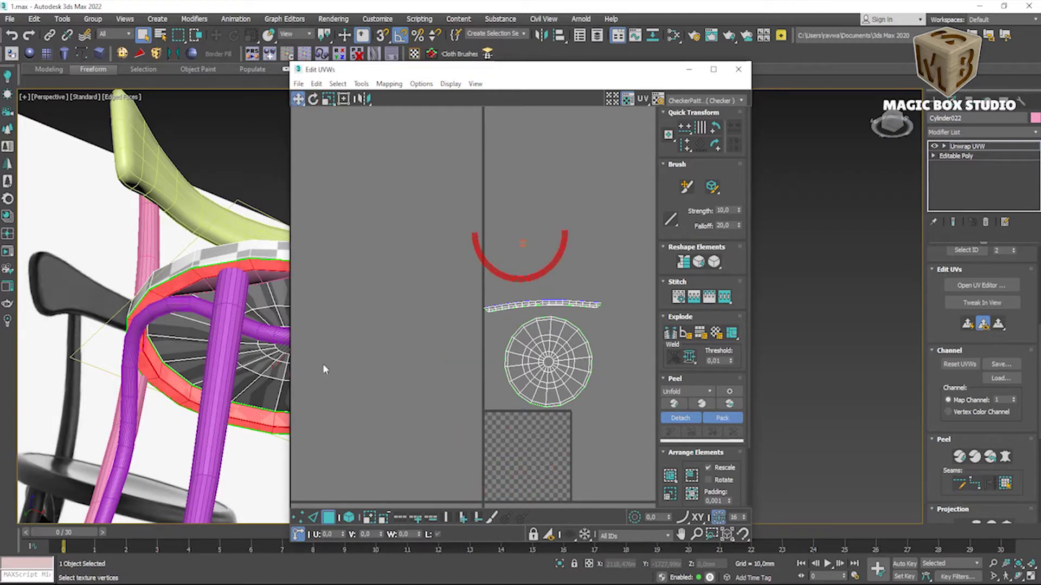
left_click(654, 447)
Step: Peel the seat cap into a flat circle, select all islands to fit the tile, and close the UV editor
left_click(1009, 483)
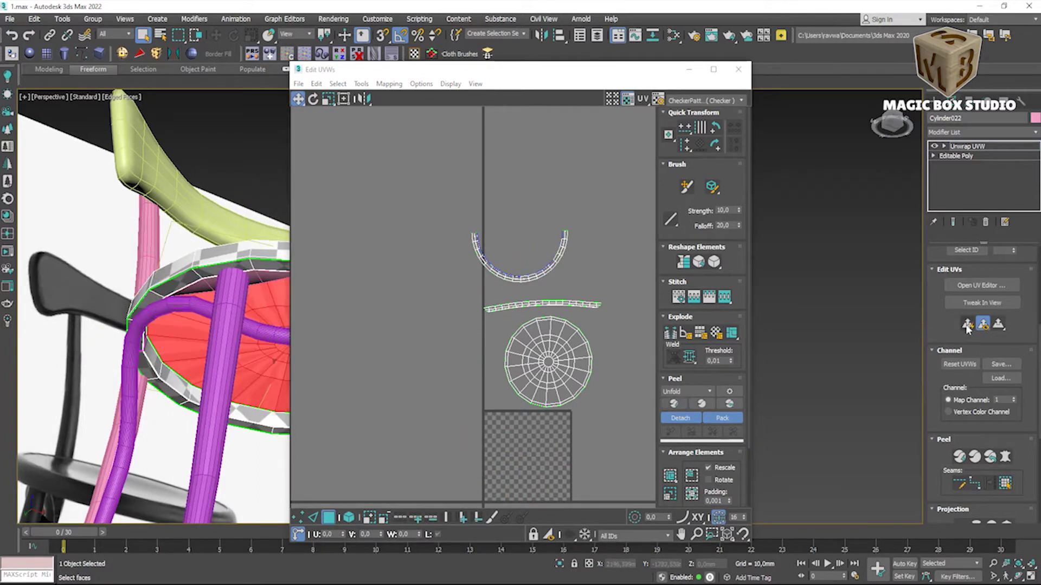
left_click(990, 457)
middle_click_drag(163, 325, 228, 304, "alt")
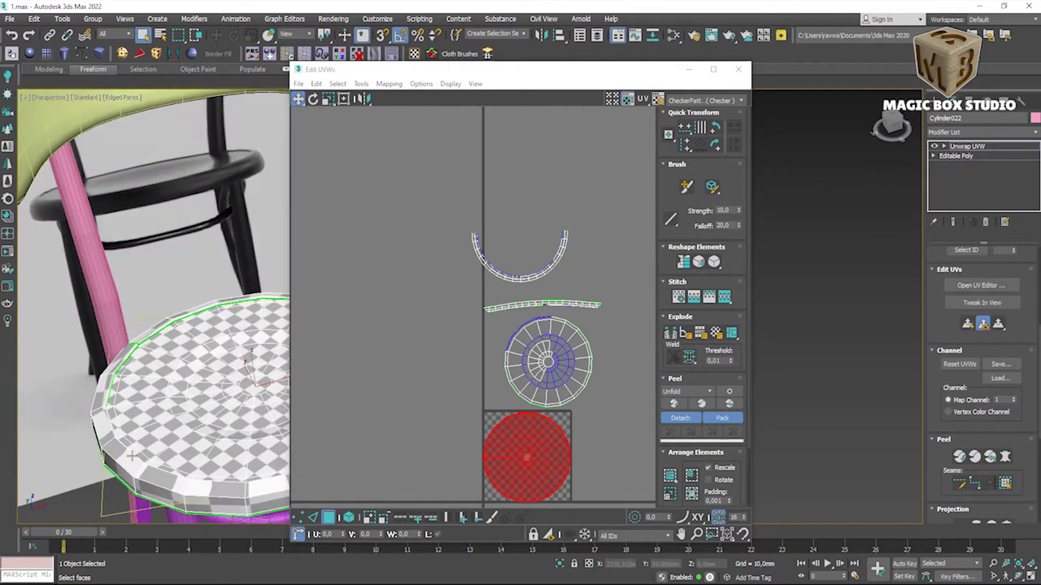
scroll(437, 223, "down", 2)
left_click_drag(438, 222, 600, 486)
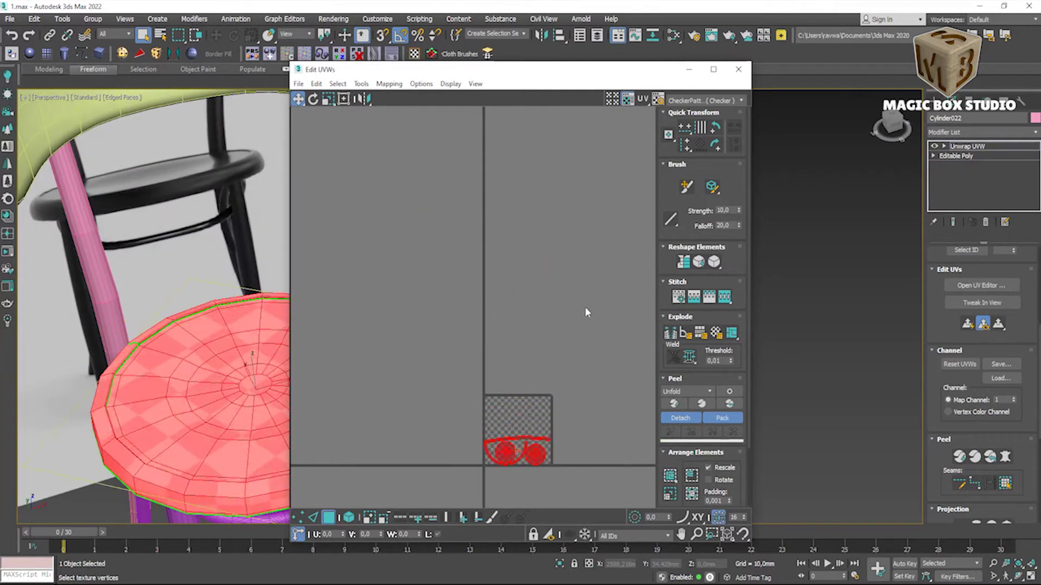
left_click(735, 71)
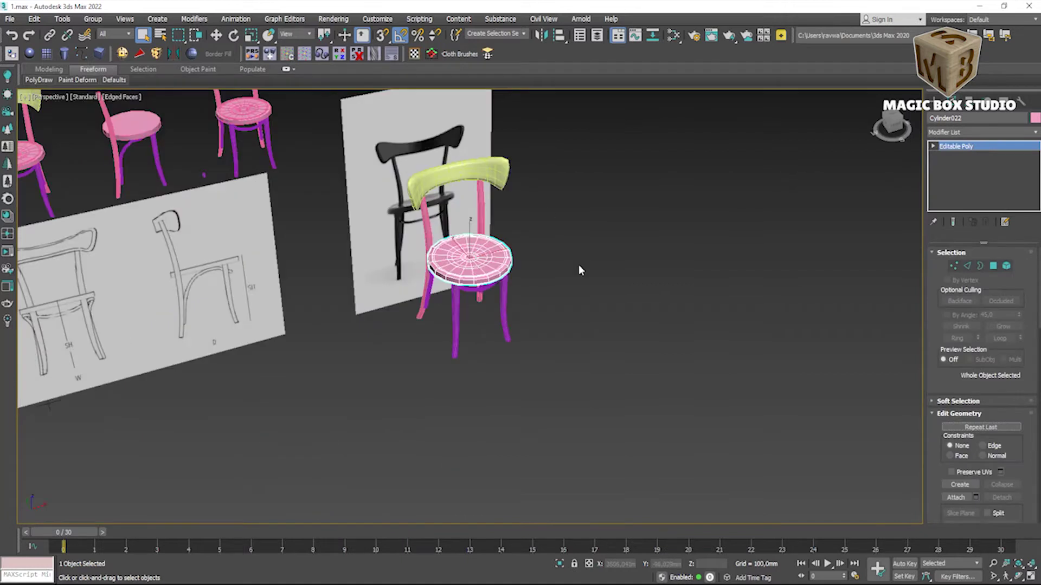
key("m")
right_click(592, 300)
mouse_move(623, 351)
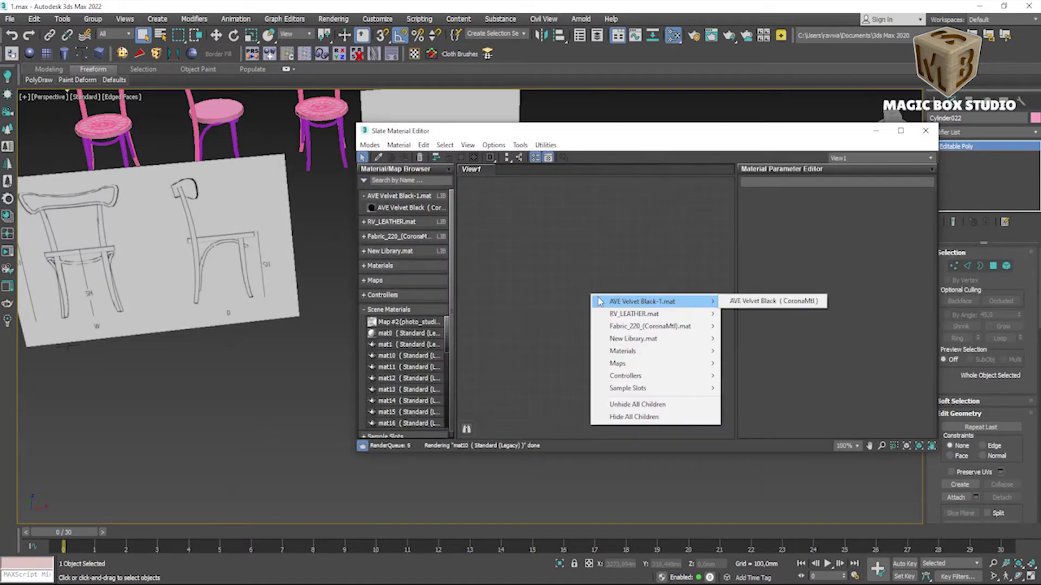
Step: Create a new CoronaMtl node (Material #2) in the material editor
left_click(444, 337)
scroll(439, 339, "down", 1)
right_click(544, 327)
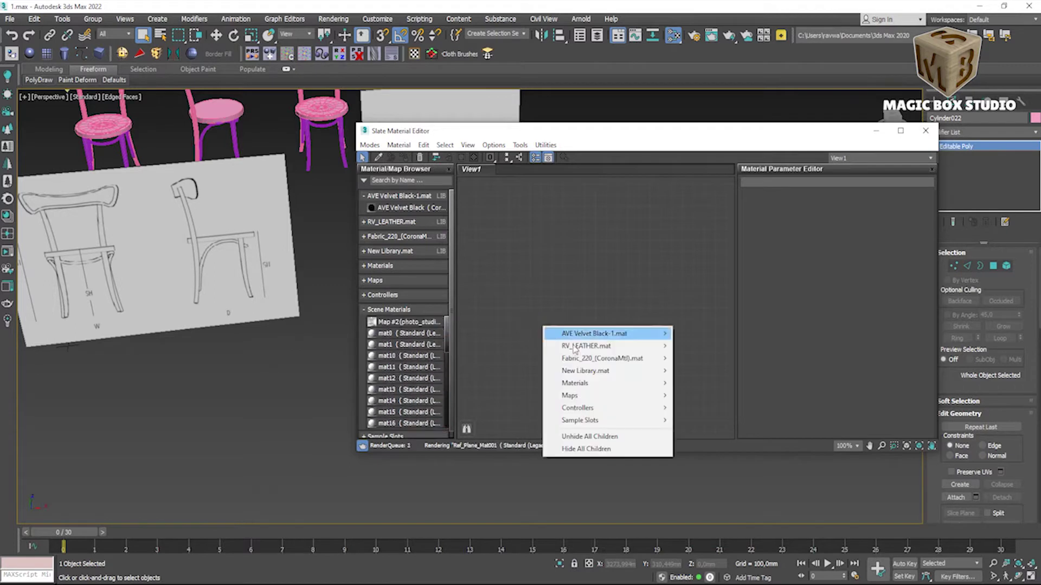
left_click(767, 441)
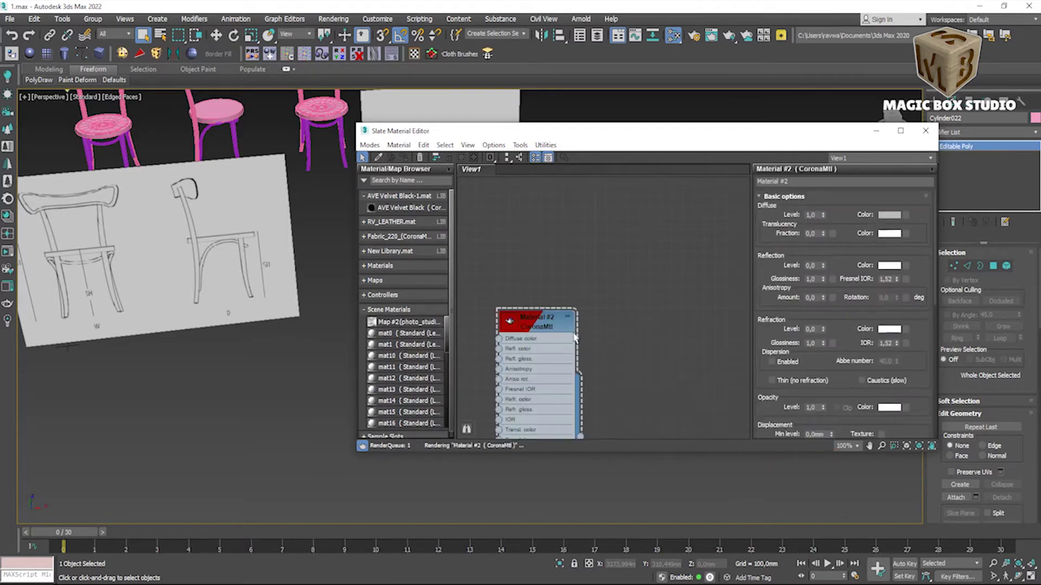
left_click_drag(520, 313, 632, 240)
Step: Wire a Checker map with tiling 25 into Diffuse and assign the material to the selected chair parts
right_click(509, 252)
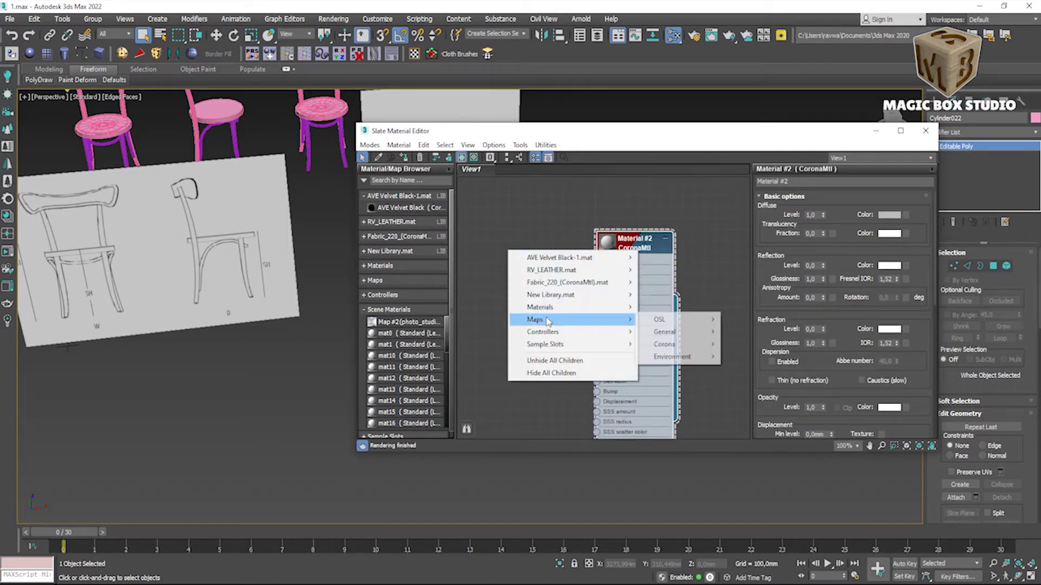
mouse_move(665, 332)
left_click(741, 228)
left_click_drag(547, 268, 568, 268)
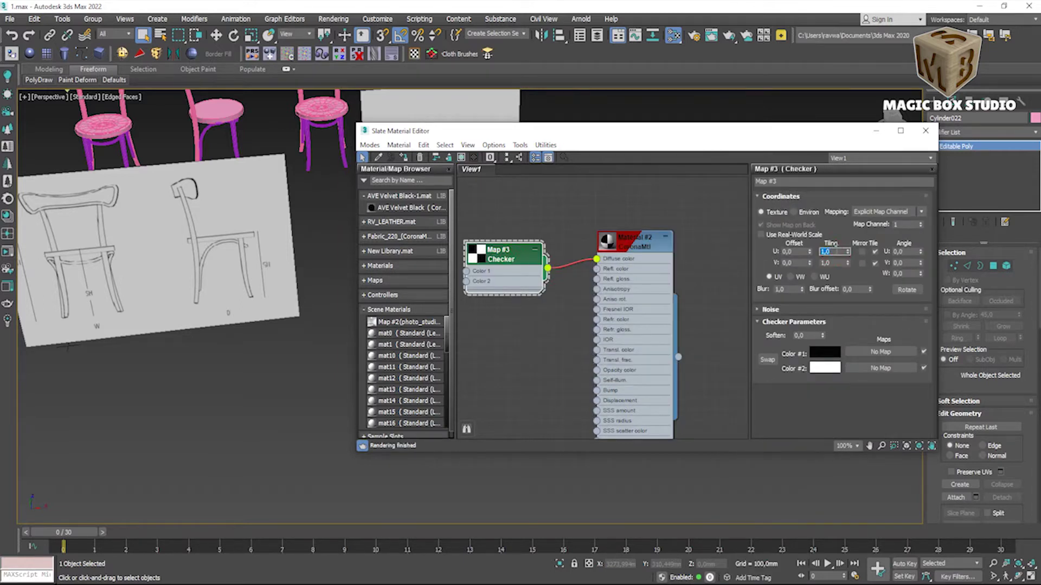
type("25")
key("Return")
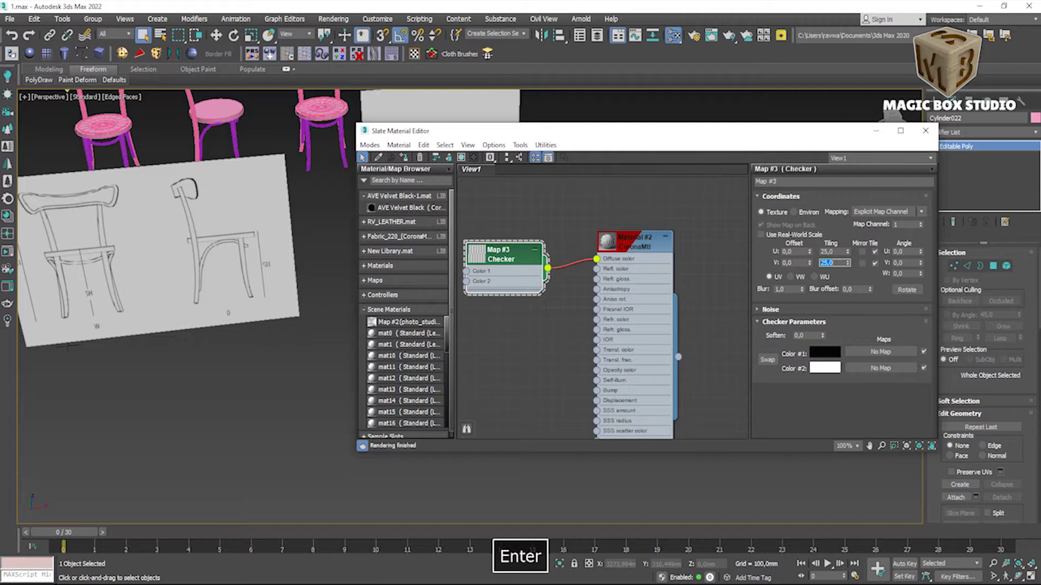
left_click(637, 252)
left_click_drag(628, 134, 808, 205)
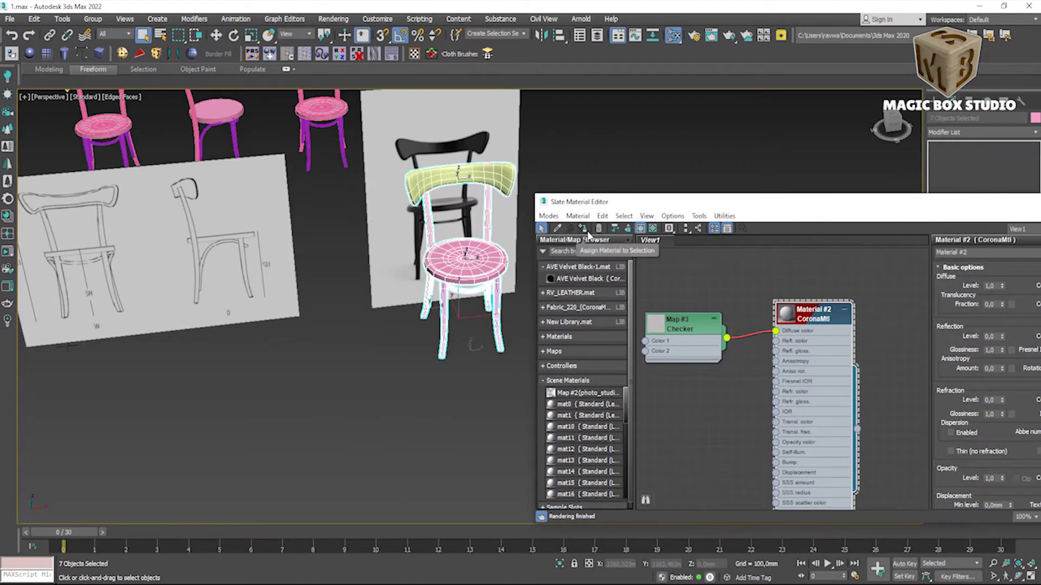
left_click(583, 228)
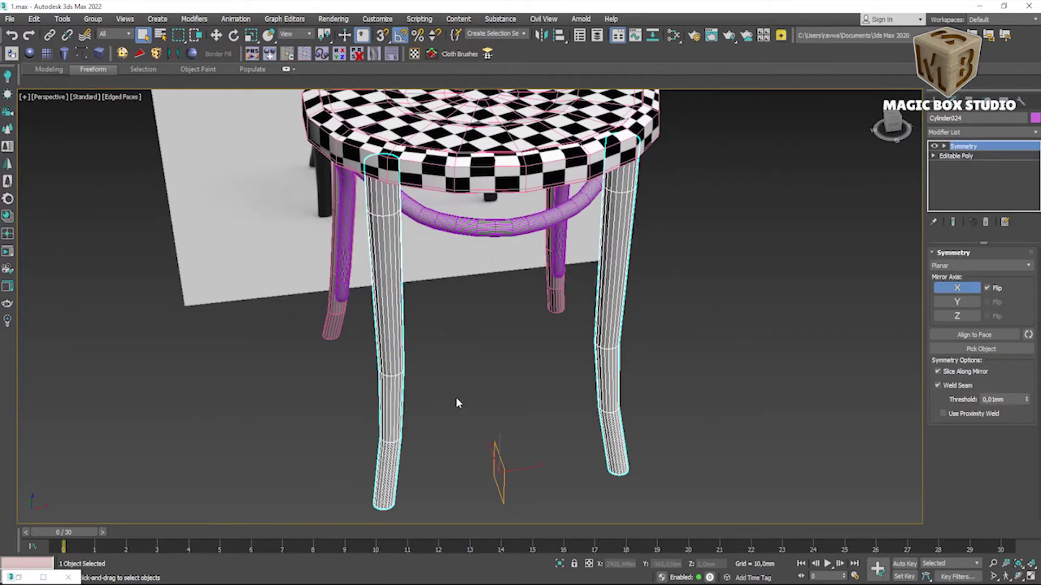
Step: Add Unwrap UVW at the leg's Editable Poly level and open the UV editor
middle_click_drag(457, 403, 433, 350, "alt")
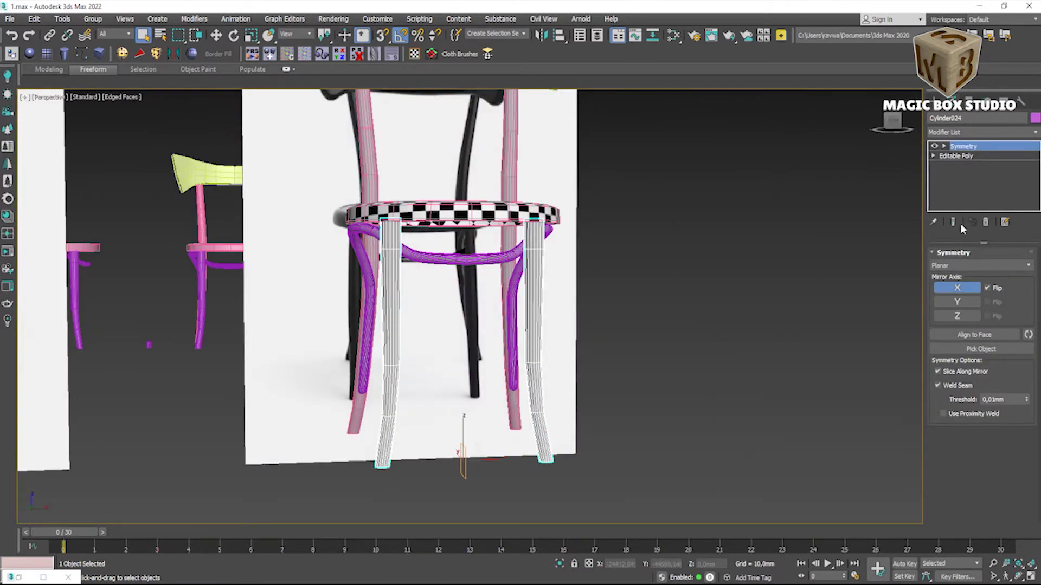
left_click(959, 158)
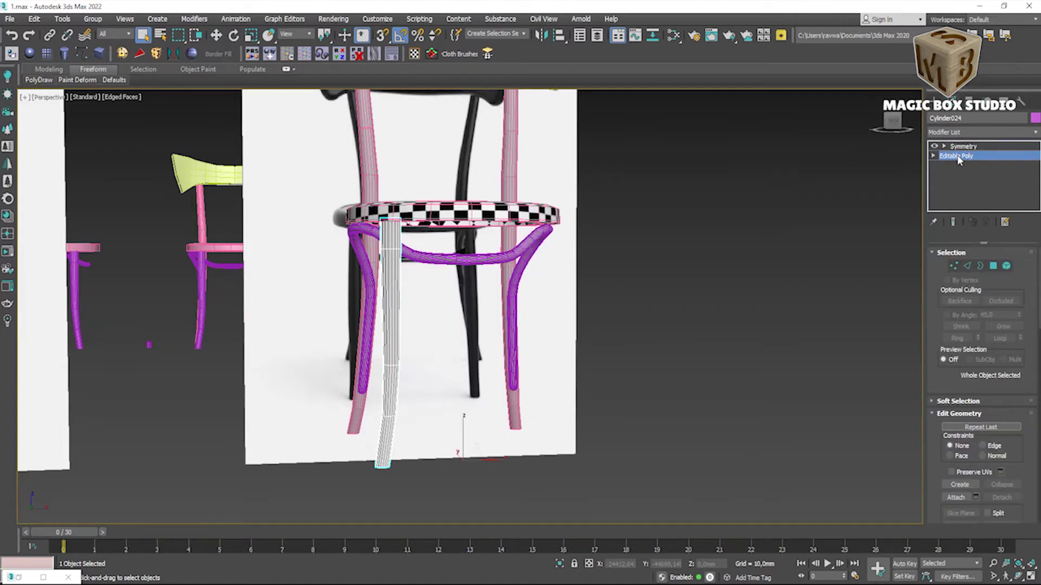
left_click(414, 54)
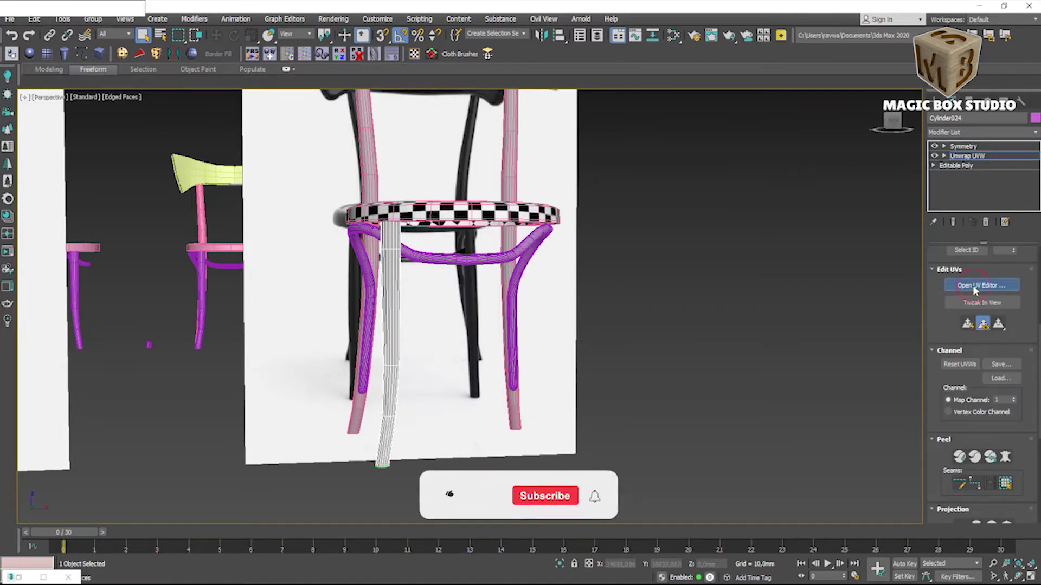
left_click(981, 285)
left_click_drag(508, 74, 687, 69)
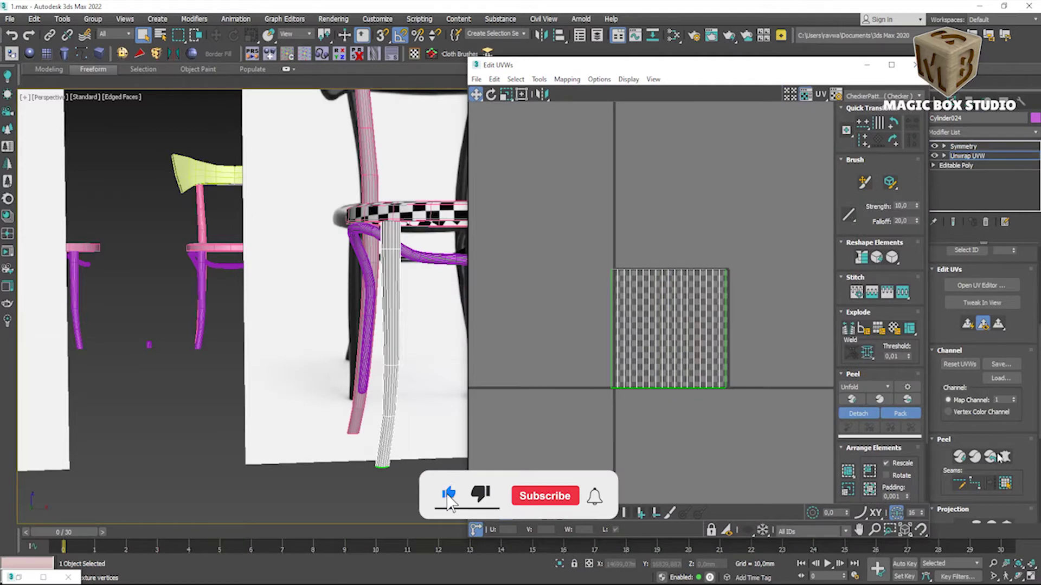
Step: Apply a cylindrical projection to the leg's UVs and return to the Symmetry modifier
scroll(999, 457, "down", 3)
left_click(976, 441)
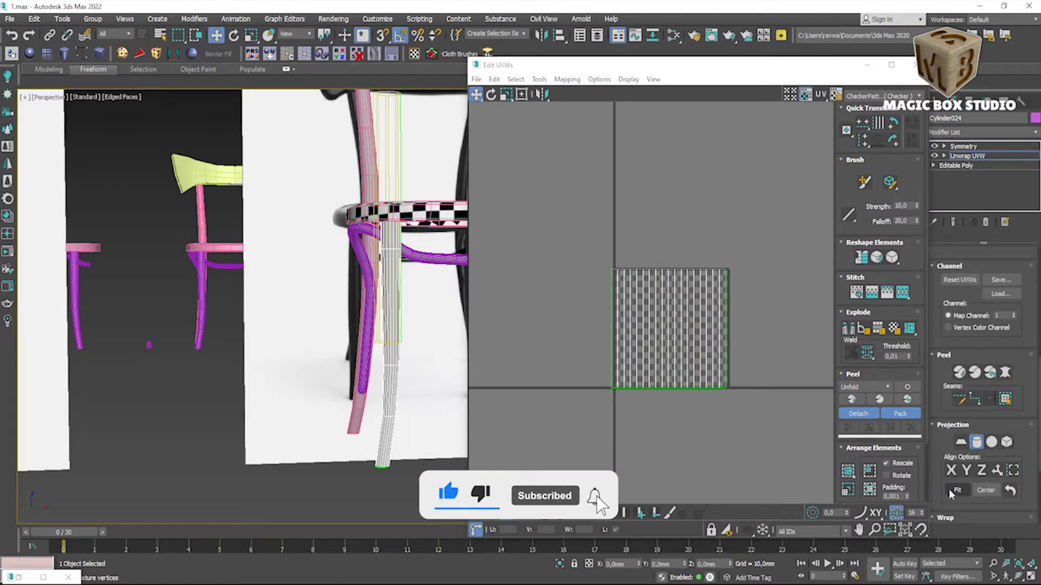
scroll(364, 399, "down", 5)
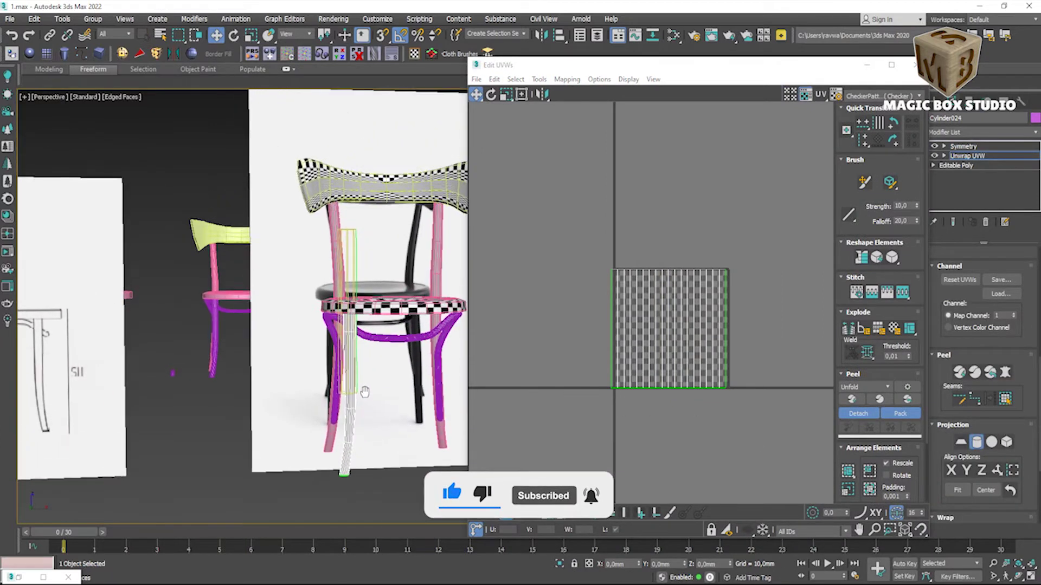
scroll(364, 400, "up", 5)
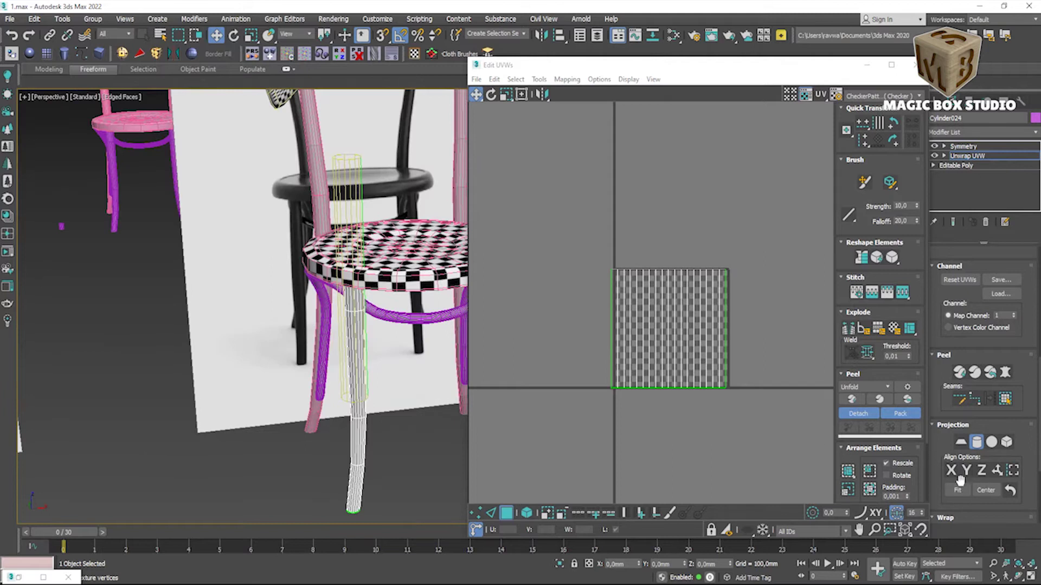
scroll(382, 387, "down", 3)
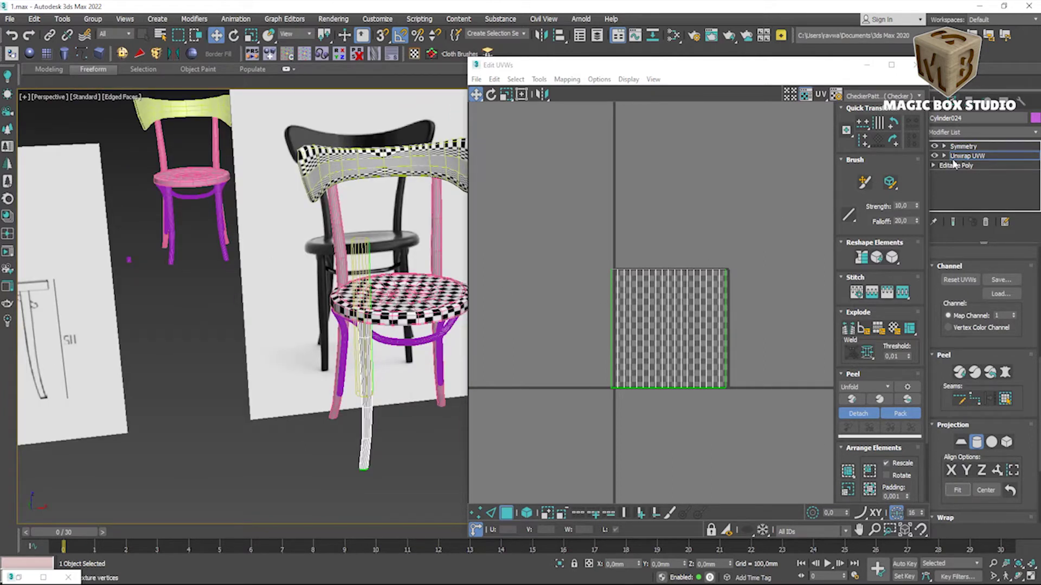
left_click(964, 146)
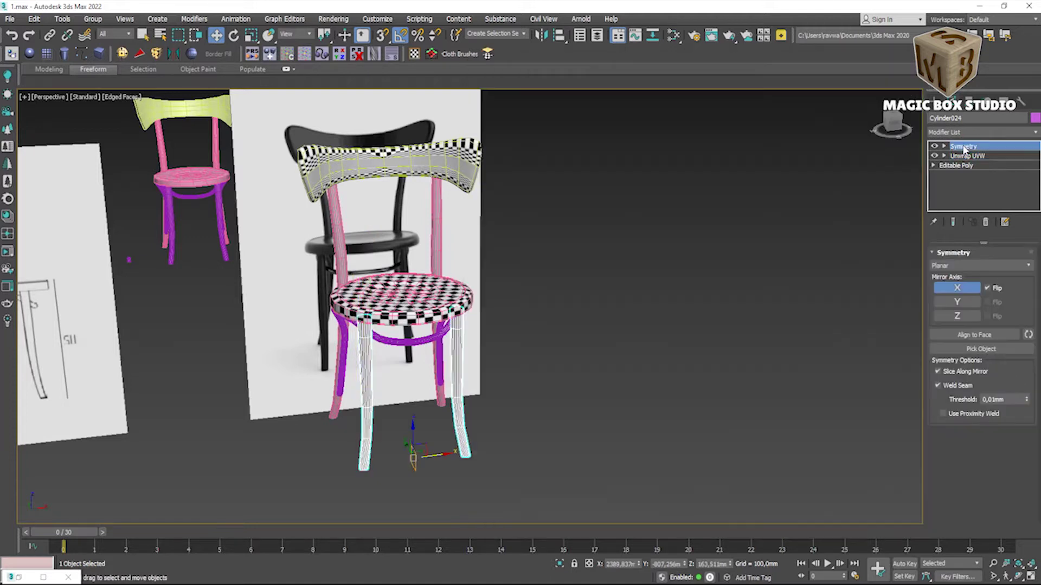
Step: Open the front leg's UVs in the editor and display the CheckerPattern texture
left_click(962, 156)
left_click(962, 157)
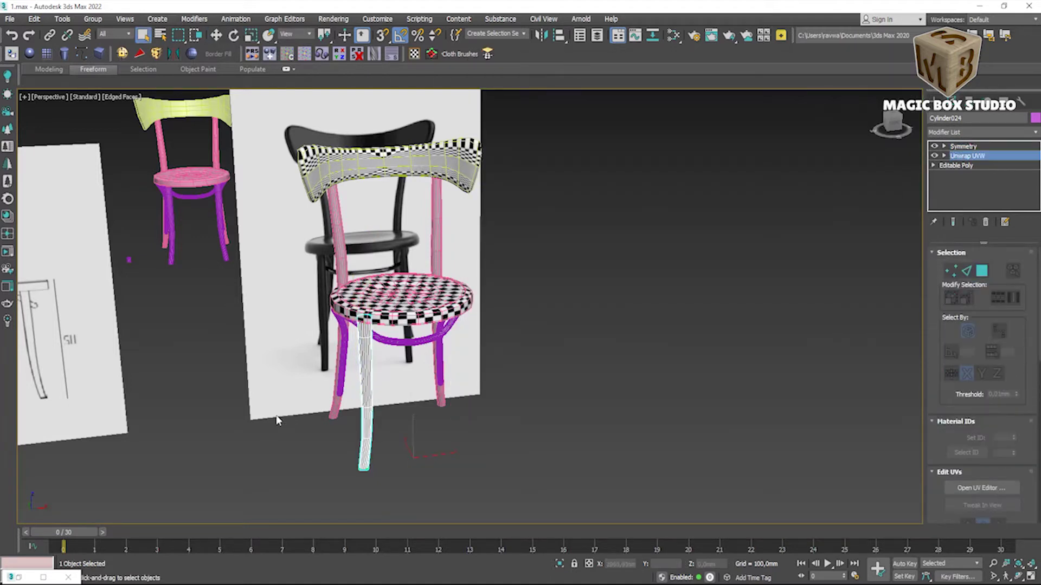
key("1")
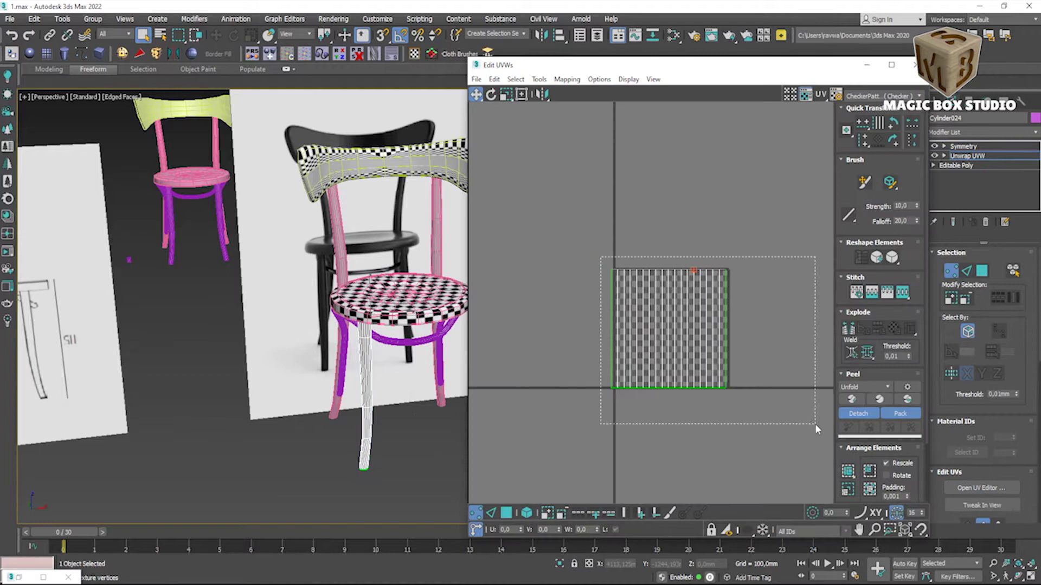
key("3")
left_click_drag(574, 347, 789, 385)
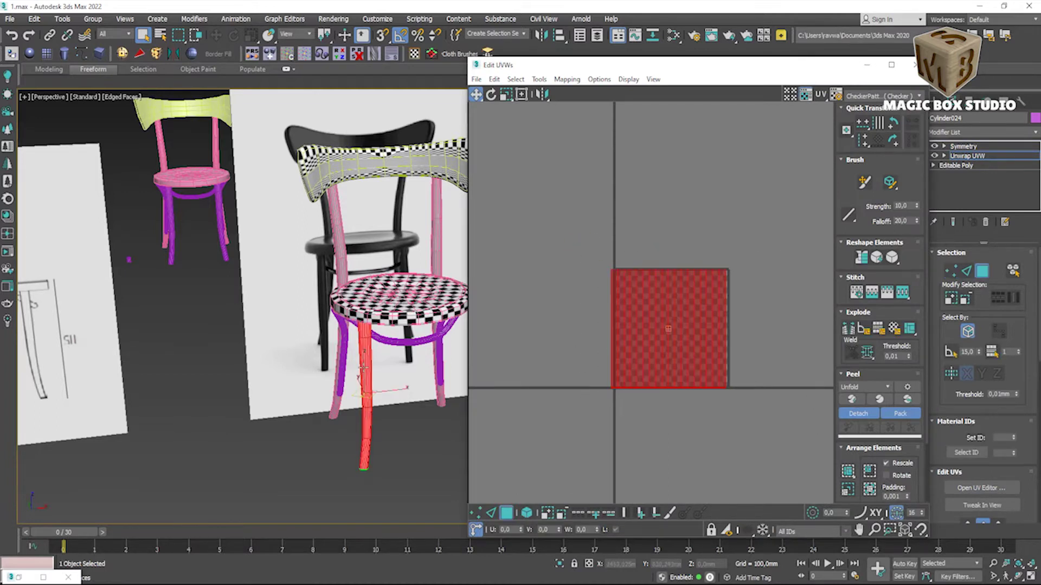
scroll(347, 347, "up", 3)
left_click(883, 96)
left_click(887, 116)
scroll(378, 410, "up", 3)
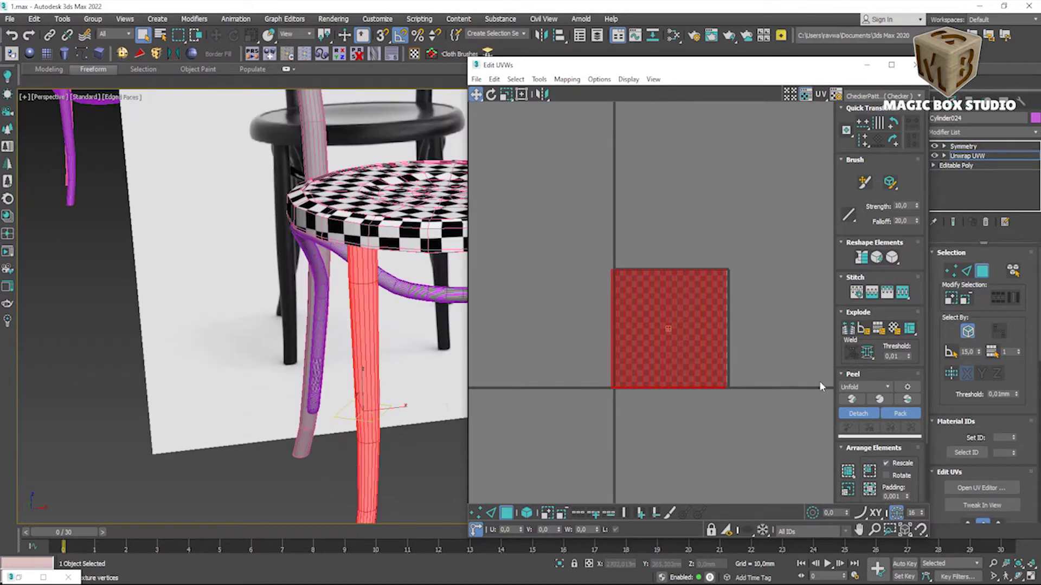
Step: Quick Peel the leg's end cap into its own packed UV island
left_click(904, 402)
middle_click_drag(347, 390, 386, 426, "alt")
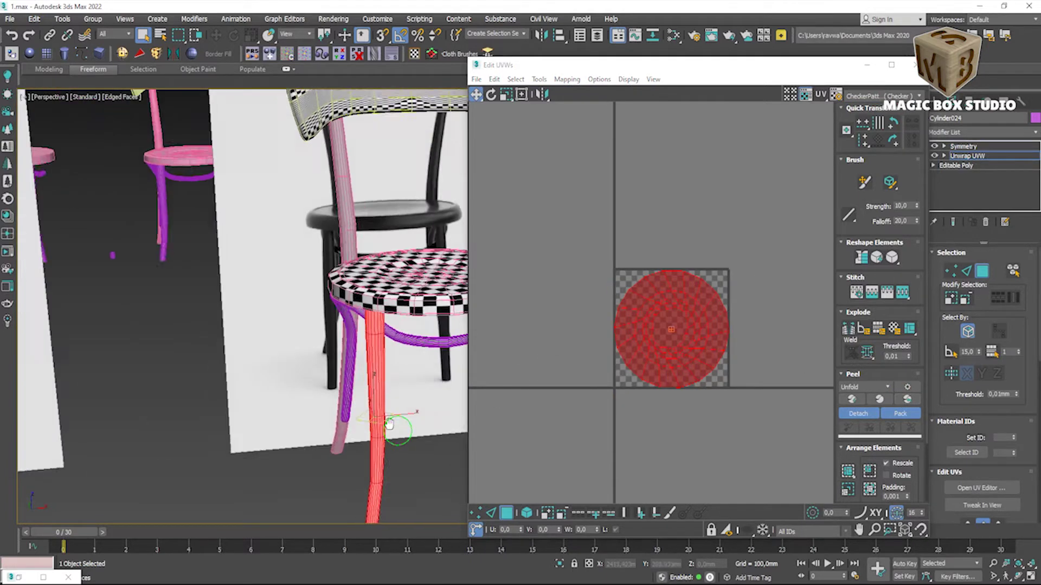
scroll(386, 426, "up", 2)
scroll(386, 425, "up", 2)
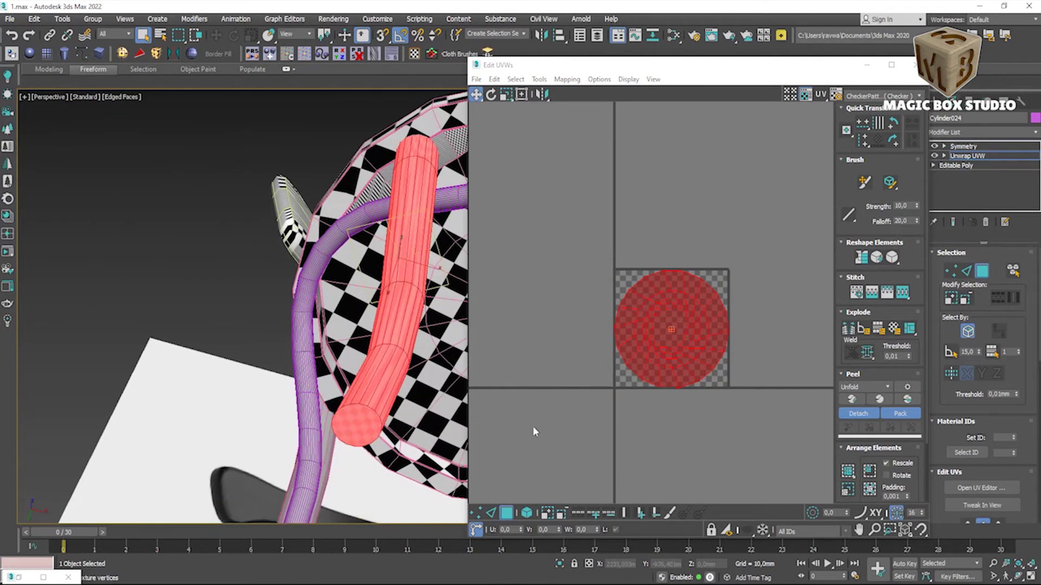
left_click(370, 426)
left_click(907, 400)
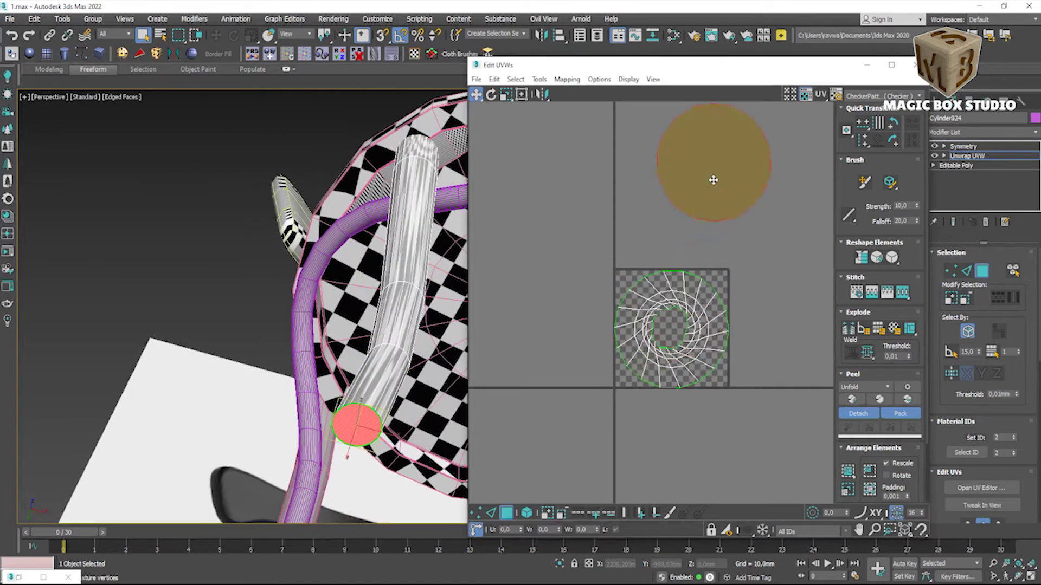
Step: Select the edge loop running down the leg and peel the tube into a flat strip
mouse_move(414, 294)
middle_mouse_down("alt")
mouse_move(484, 326)
mouse_move(395, 279)
mouse_move(414, 477)
middle_mouse_up("alt")
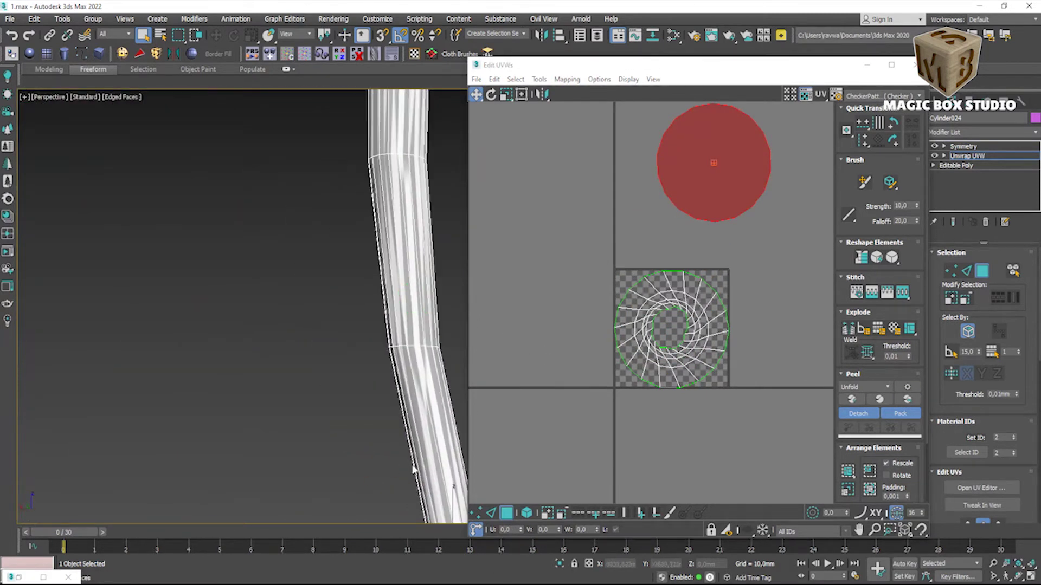
key("2")
double_click(402, 397)
scroll(691, 333, "down", 1)
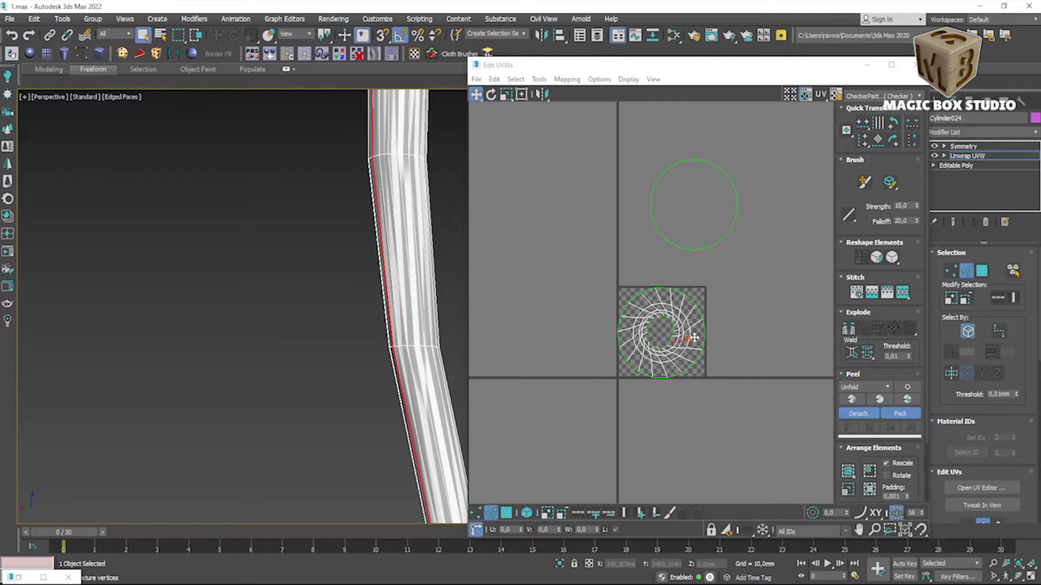
scroll(691, 334, "up", 4)
key("3")
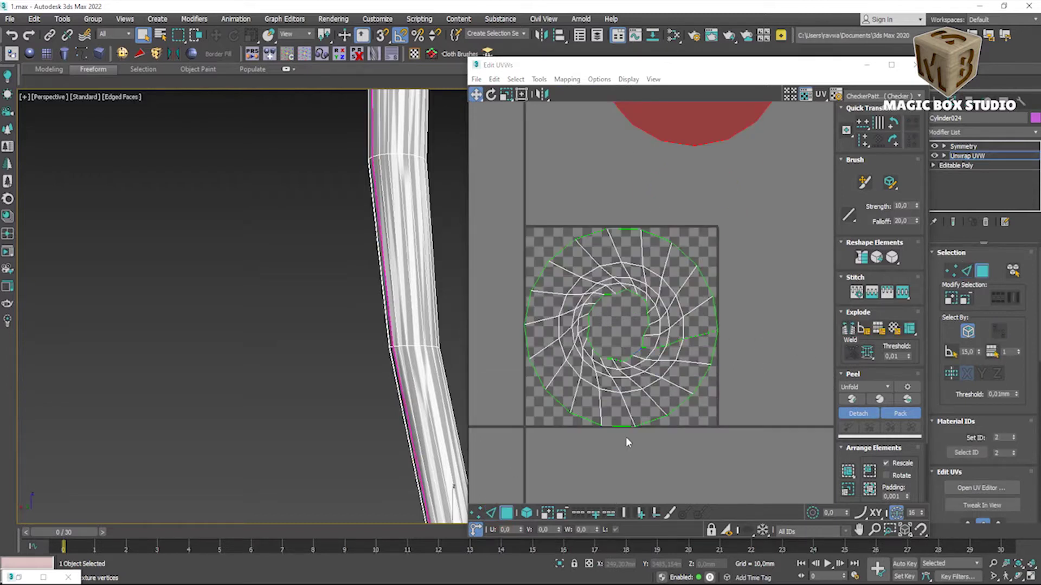
key("ctrl+a")
left_click(851, 399)
Step: Rotate the tube strip upright and pack both UV islands into the tile
scroll(659, 345, "down", 3)
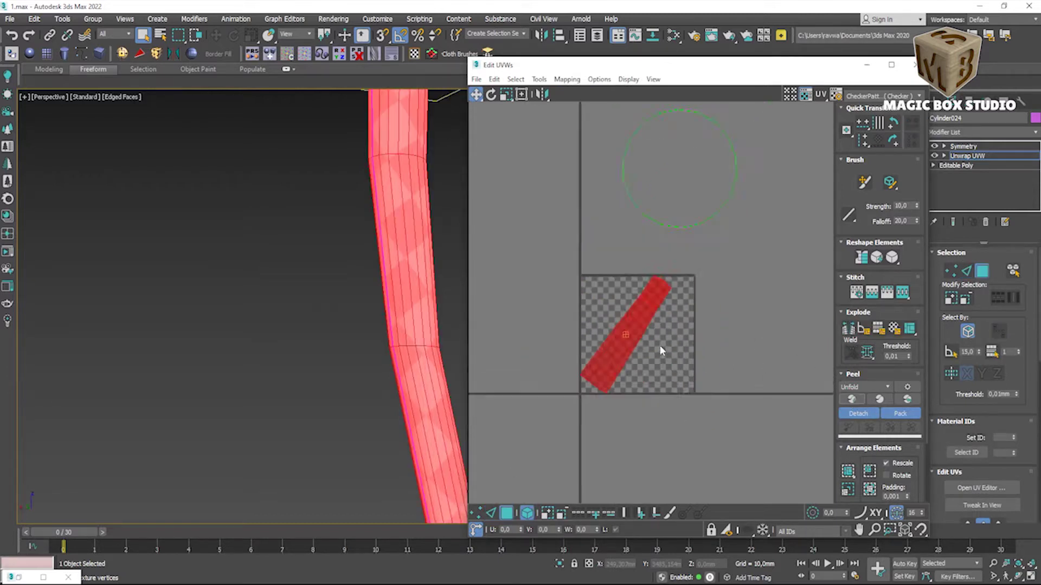
scroll(659, 345, "down", 1)
left_click(491, 95)
mouse_move(618, 349)
left_mouse_down()
mouse_move(608, 297)
mouse_move(632, 290)
left_mouse_up()
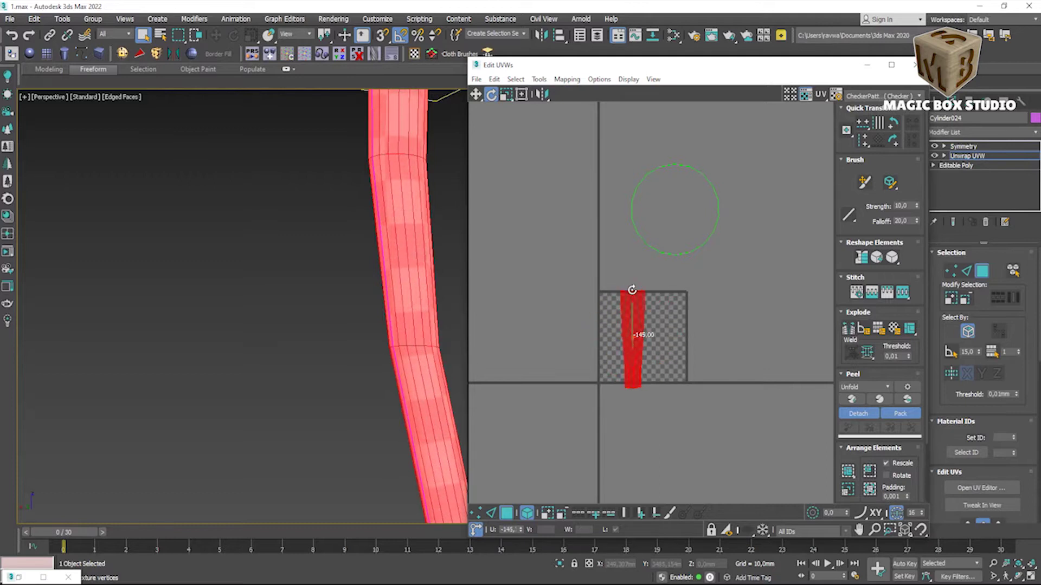
left_click_drag(758, 467, 759, 467)
left_click(858, 413)
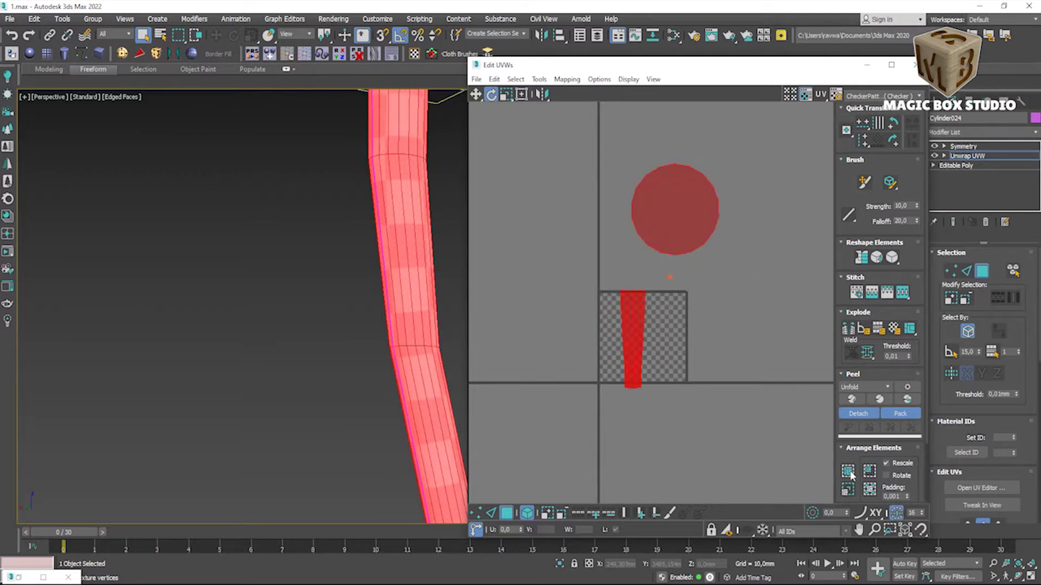
Step: Close the UV editor and frame the seat and legs to check the checkers
left_click(866, 65)
middle_click_drag(627, 279, 634, 304, "alt")
left_click(966, 151)
scroll(622, 271, "down", 3)
middle_click_drag(622, 255, 623, 336)
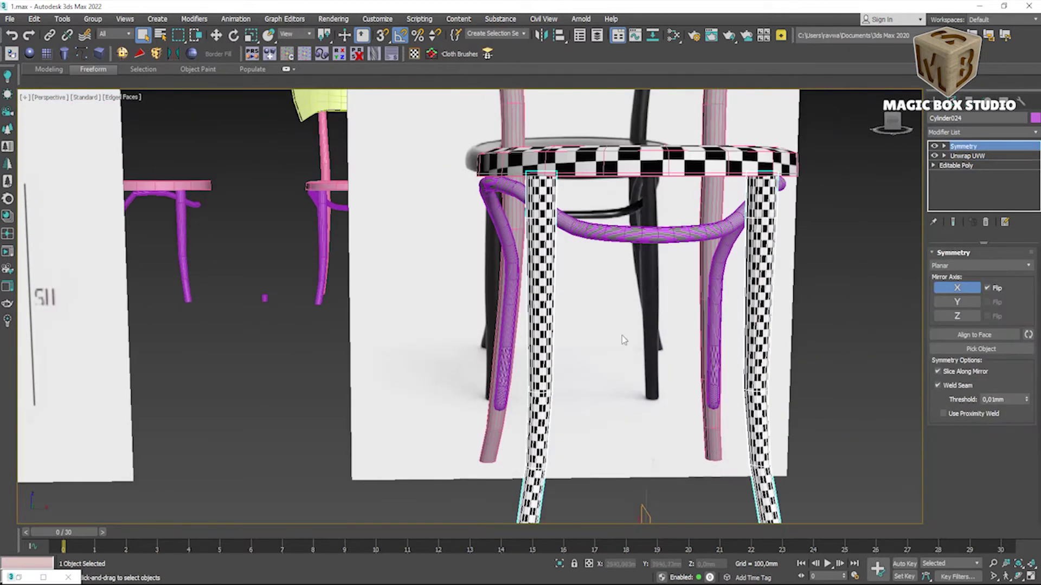
Step: Select the curved stretcher Cylinder025 and disable its TurboSmooth and Symmetry
left_click(612, 233)
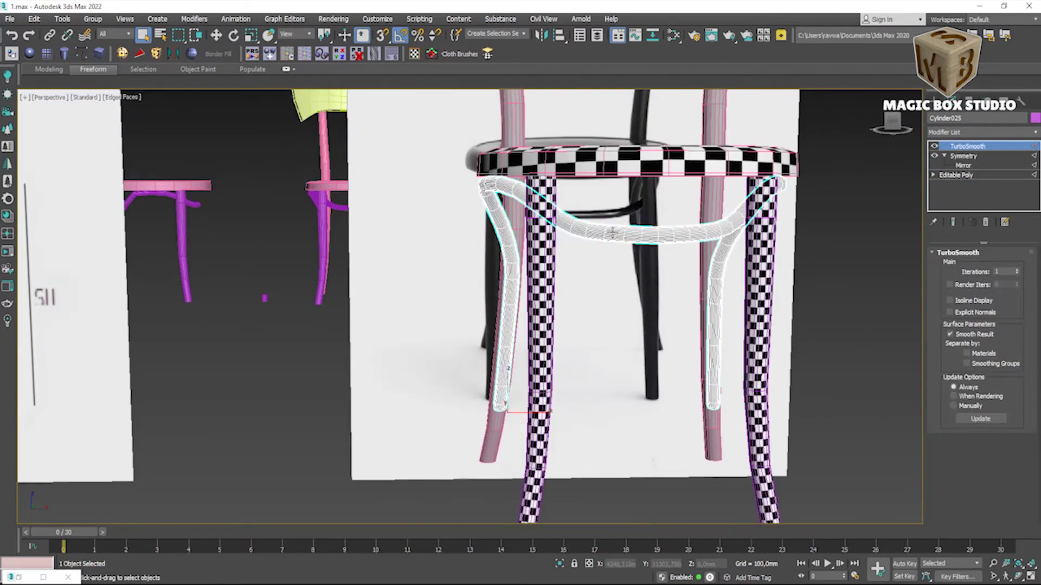
left_click(956, 174)
key("2")
left_click(934, 146)
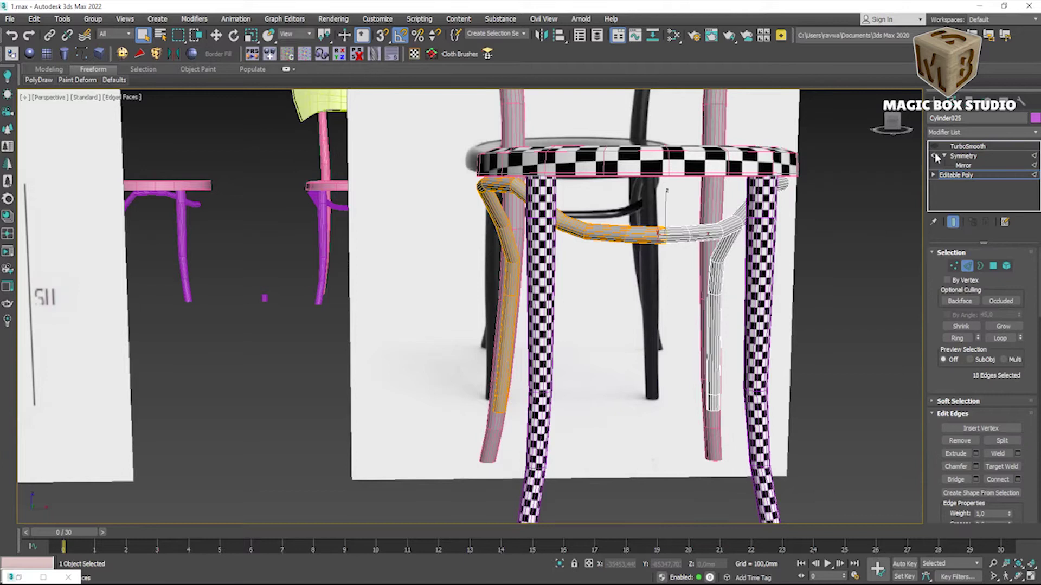
left_click(934, 156)
left_click(944, 176)
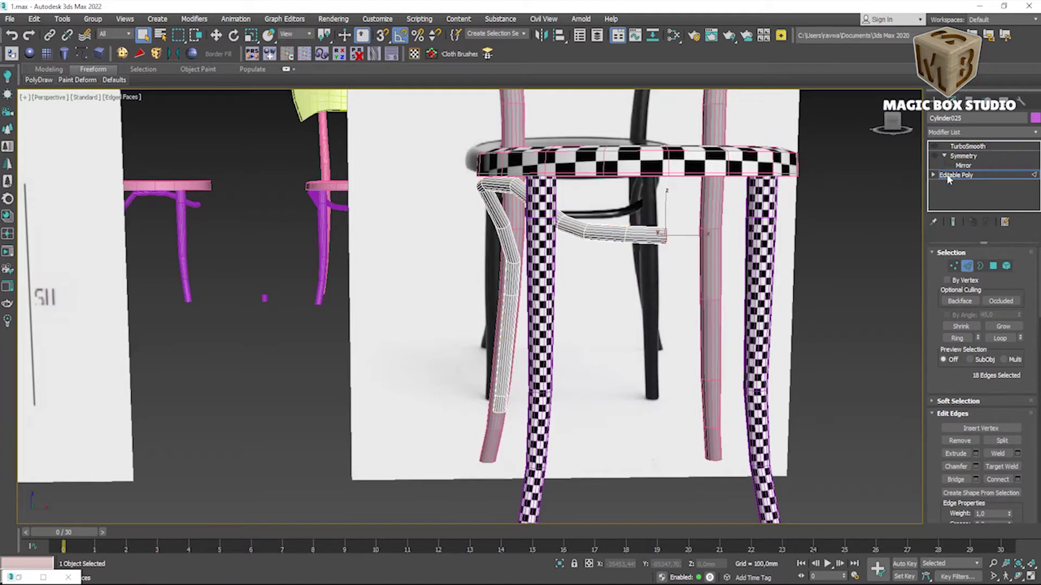
Step: Add Unwrap UVW above Editable Poly, isolate the stretcher, and answer No to the topology warning
left_click(415, 54)
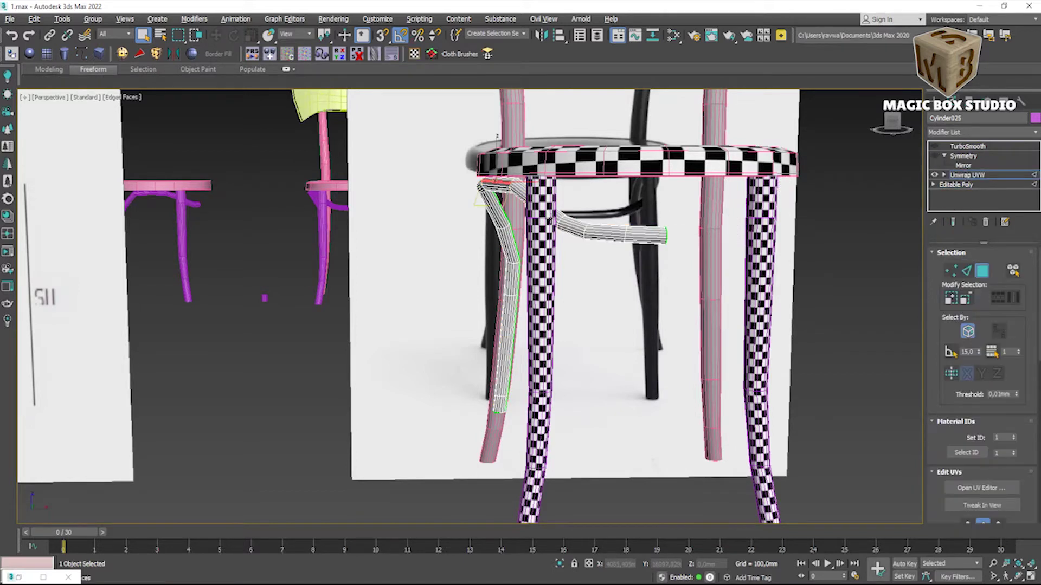
key("alt+q")
middle_click_drag(549, 220, 565, 304, "alt")
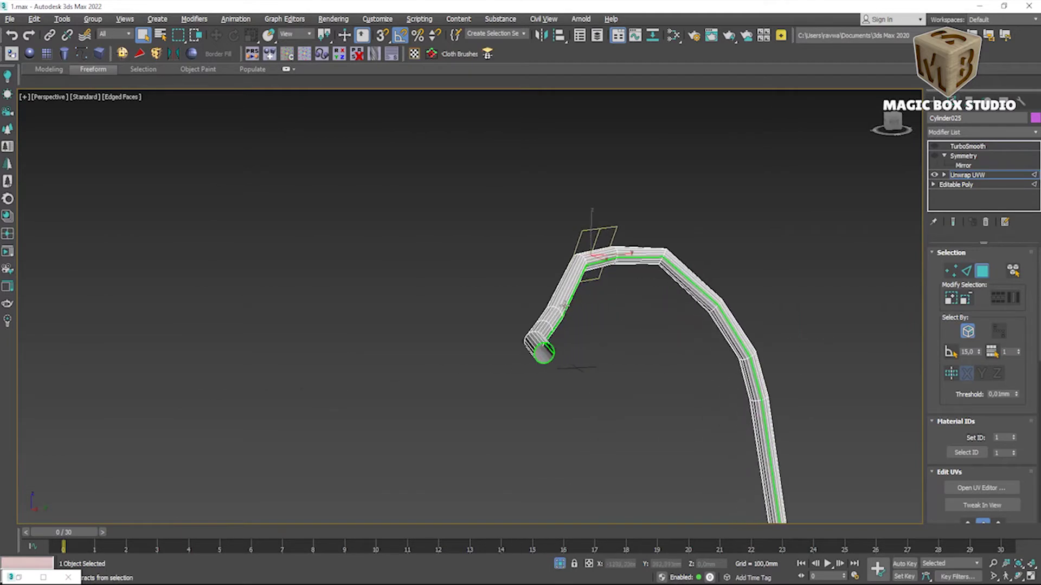
middle_click_drag(595, 372, 677, 249, "alt")
left_click(968, 146)
left_click(959, 185)
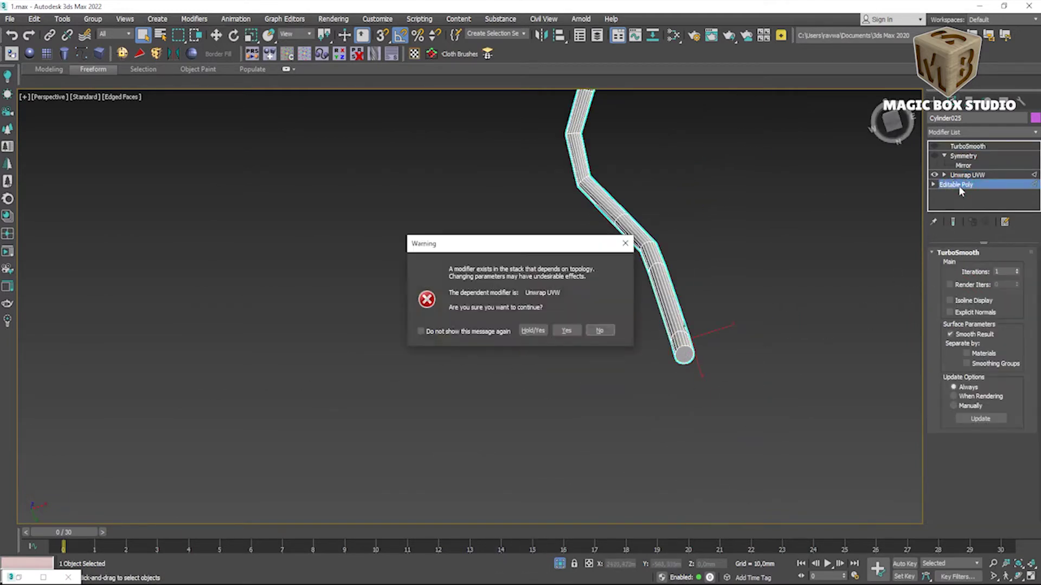
left_click(625, 244)
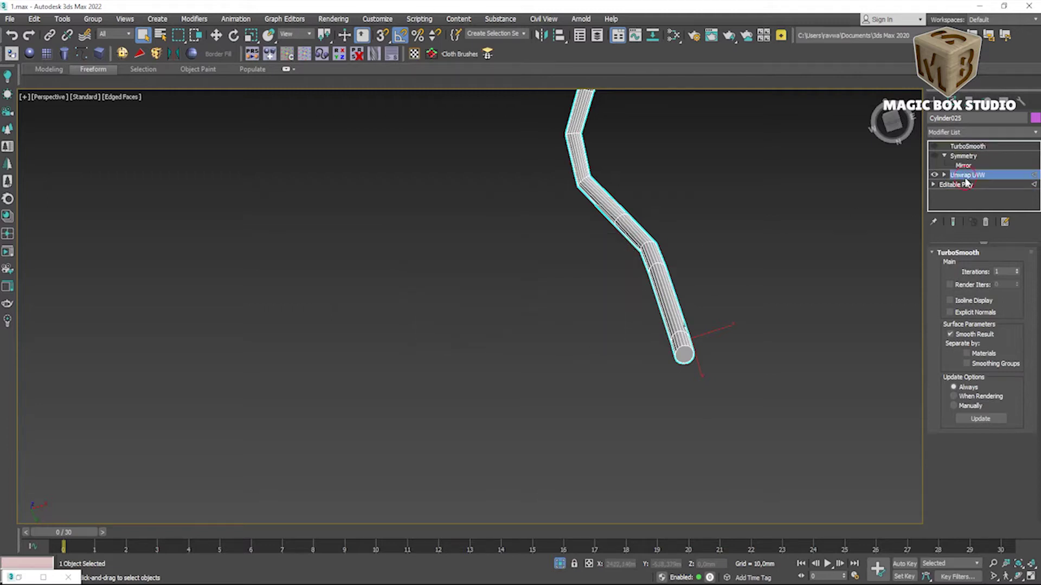
Step: In the stretcher's UV editor, move the cap circle island upward and select the tube strip
scroll(981, 347, "down", 5)
left_click(981, 285)
scroll(758, 328, "down", 6)
key("w")
left_click_drag(721, 361, 747, 222)
left_click_drag(775, 72, 555, 95)
left_click(491, 347)
Step: Select the round cap island, close the UV editor, and end isolation
mouse_move(786, 226)
middle_mouse_down()
mouse_move(870, 369)
mouse_move(802, 356)
mouse_move(787, 292)
mouse_move(738, 326)
middle_mouse_up()
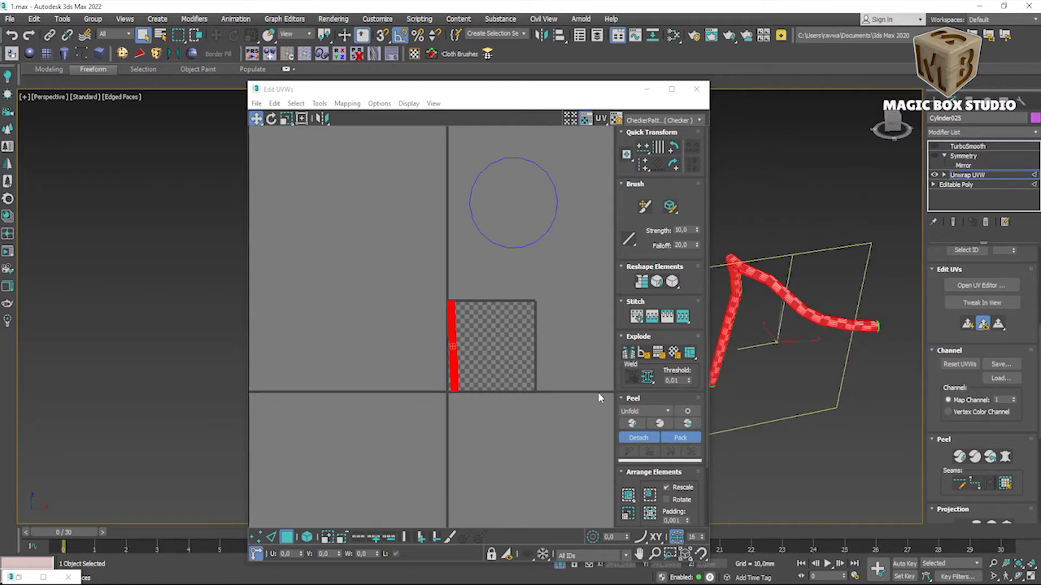
left_click_drag(415, 150, 560, 392)
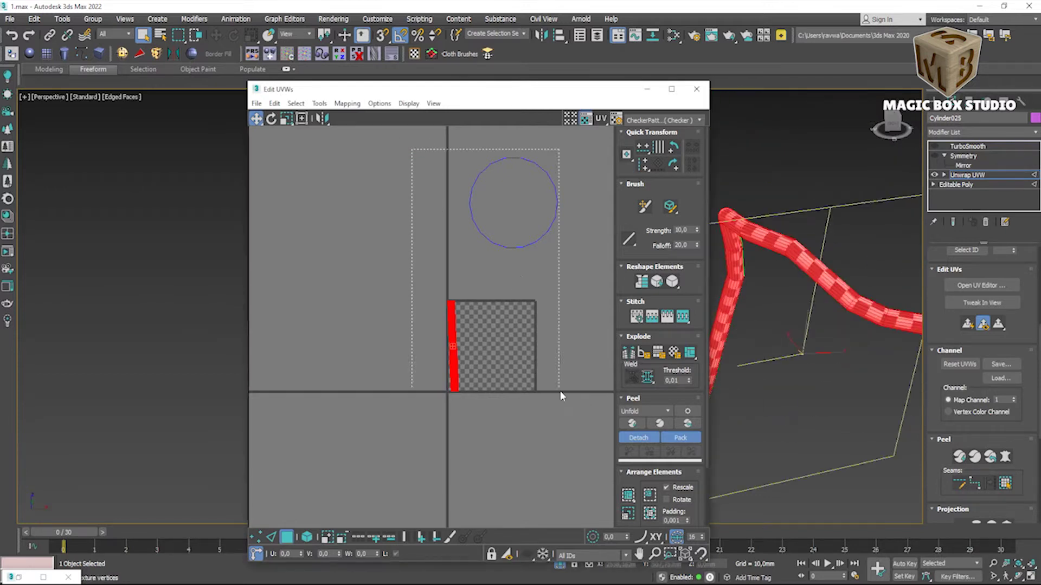
left_click(696, 89)
key("alt+q")
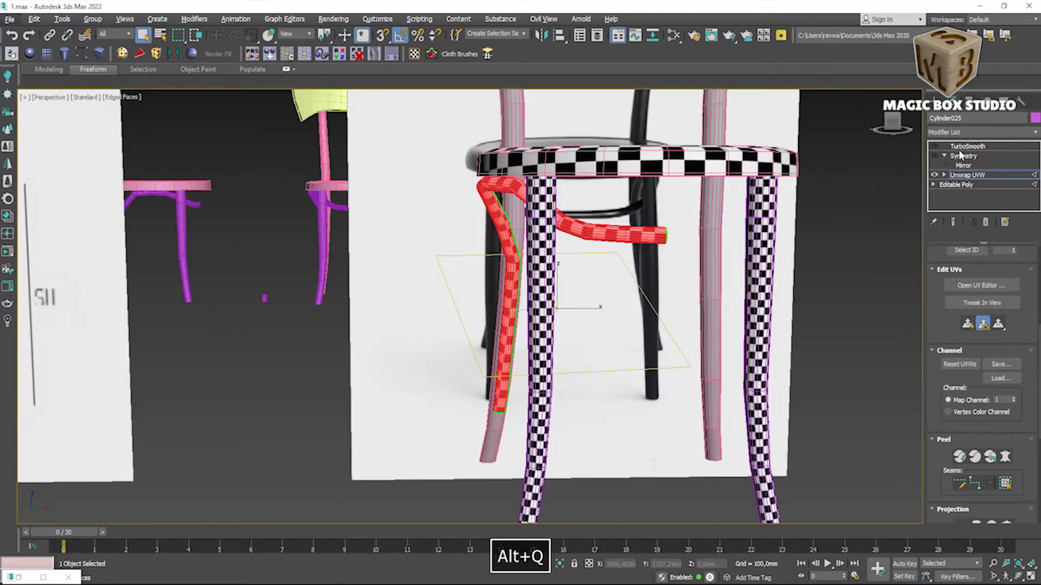
Step: Re-enable the stretcher's smoothing, then open the Cylinder023 back post's Editable Poly
left_click(965, 147)
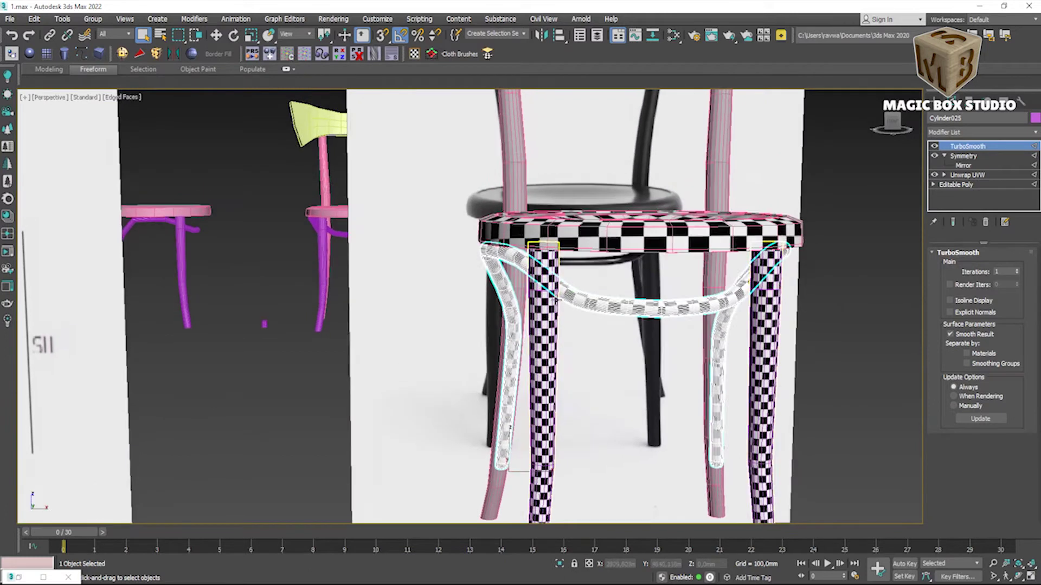
scroll(477, 271, "down", 5)
left_click(477, 270)
middle_click_drag(477, 270, 474, 263, "alt")
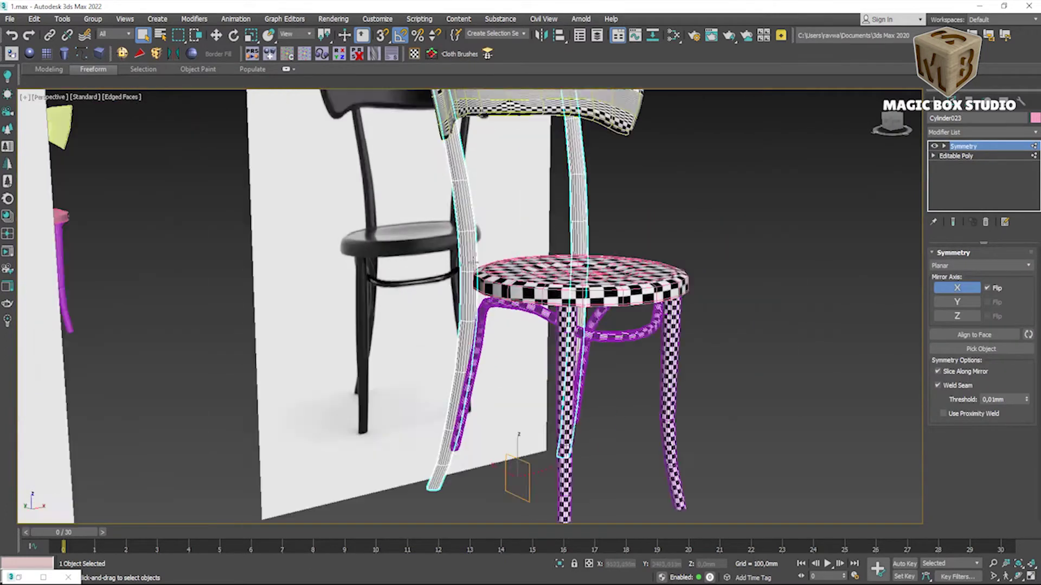
scroll(481, 380, "up", 5)
mouse_move(480, 380)
middle_mouse_down("alt")
mouse_move(462, 376)
mouse_move(477, 380)
middle_mouse_up("alt")
left_click(955, 156)
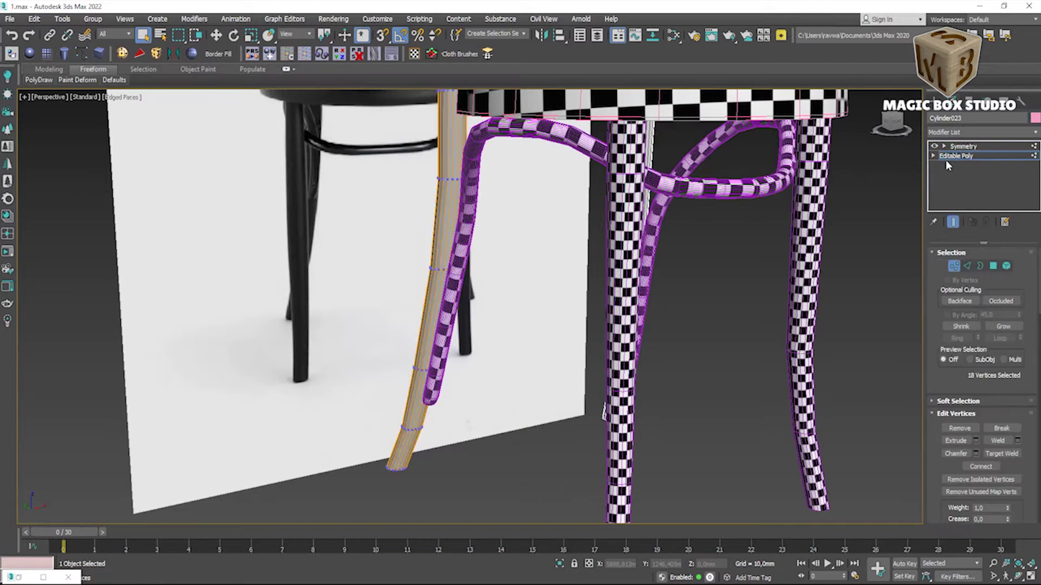
Step: Add Unwrap UVW to the back post and open its UV editor
left_click(950, 157)
left_click(414, 54)
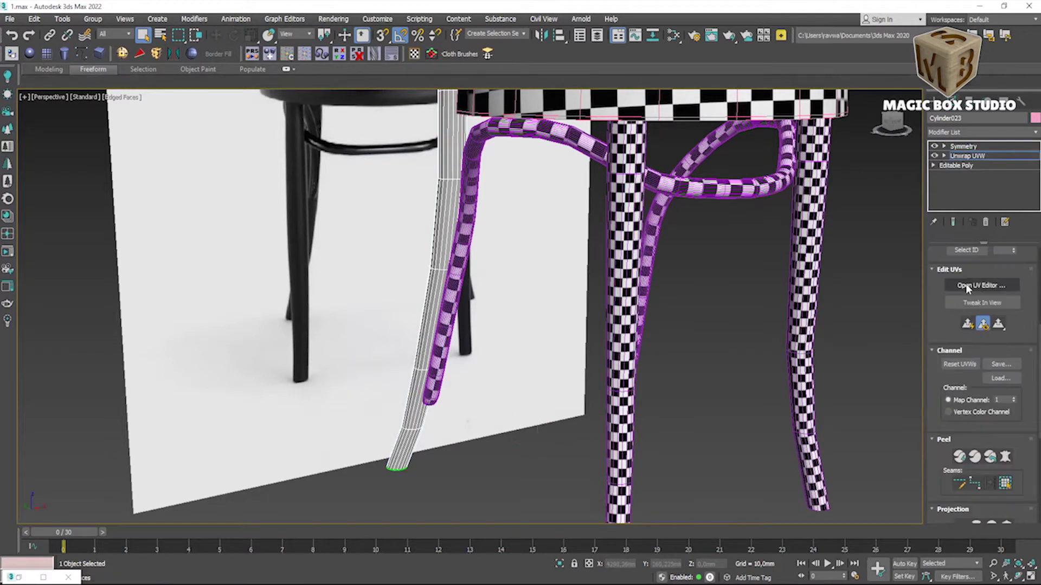
left_click(983, 285)
left_click_drag(622, 90, 913, 75)
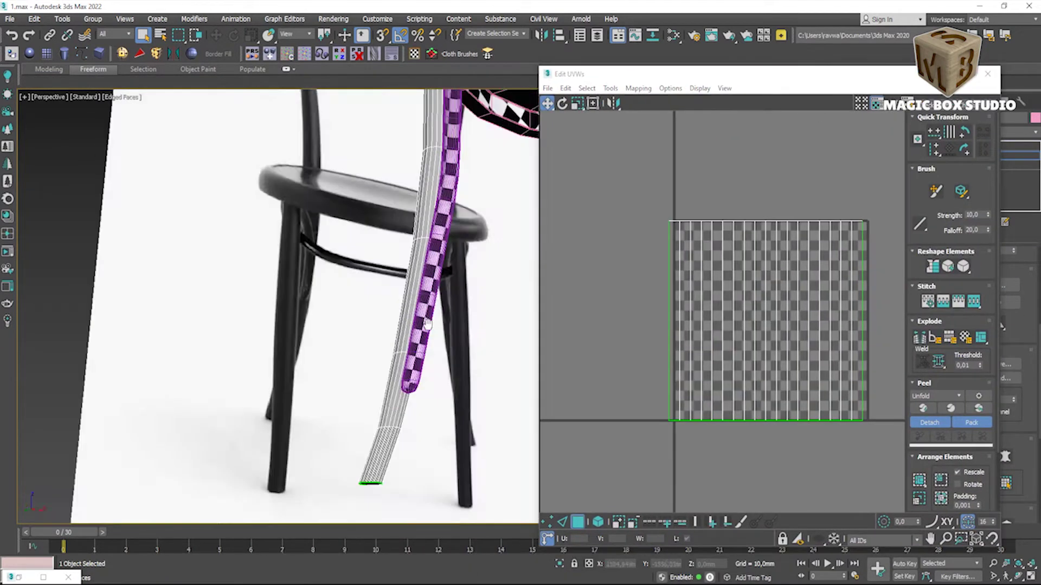
Step: Move the post's end cap island to the top and peel the tube into a vertical strip
left_click(349, 403)
left_click_drag(766, 345, 790, 116)
left_click(802, 377)
left_click(923, 408)
mouse_move(515, 339)
middle_mouse_down("alt")
mouse_move(423, 328)
mouse_move(525, 339)
mouse_move(456, 300)
middle_mouse_up("alt")
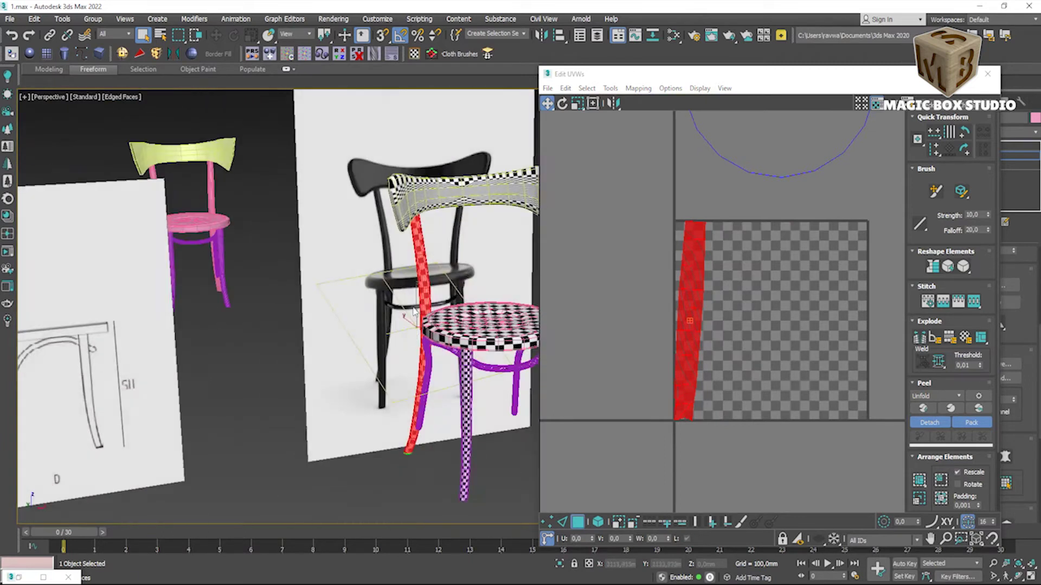
scroll(455, 300, "up", 5)
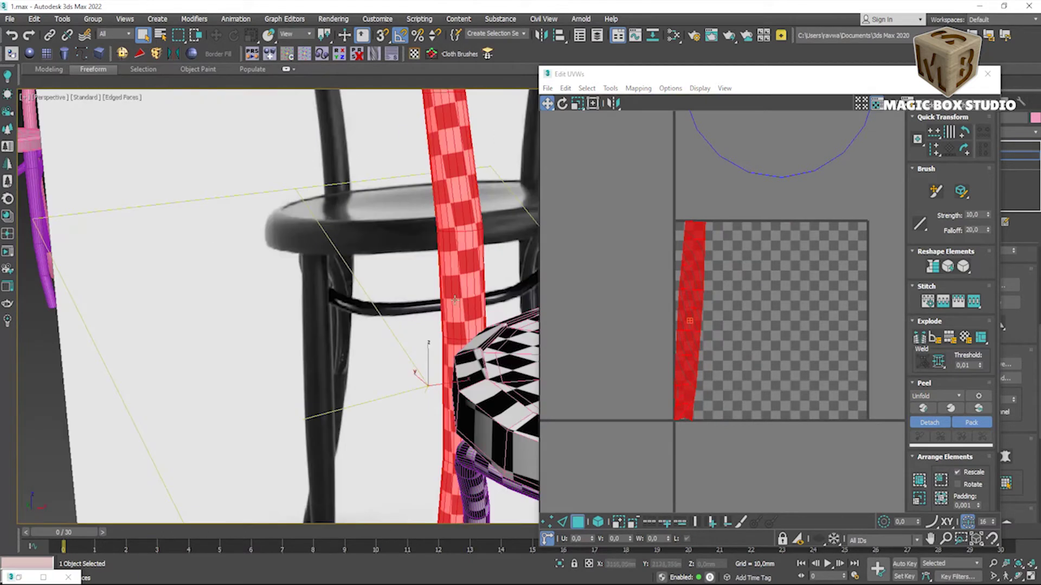
Step: Select all the back post's faces and rotate the strip island straight
left_click(562, 522)
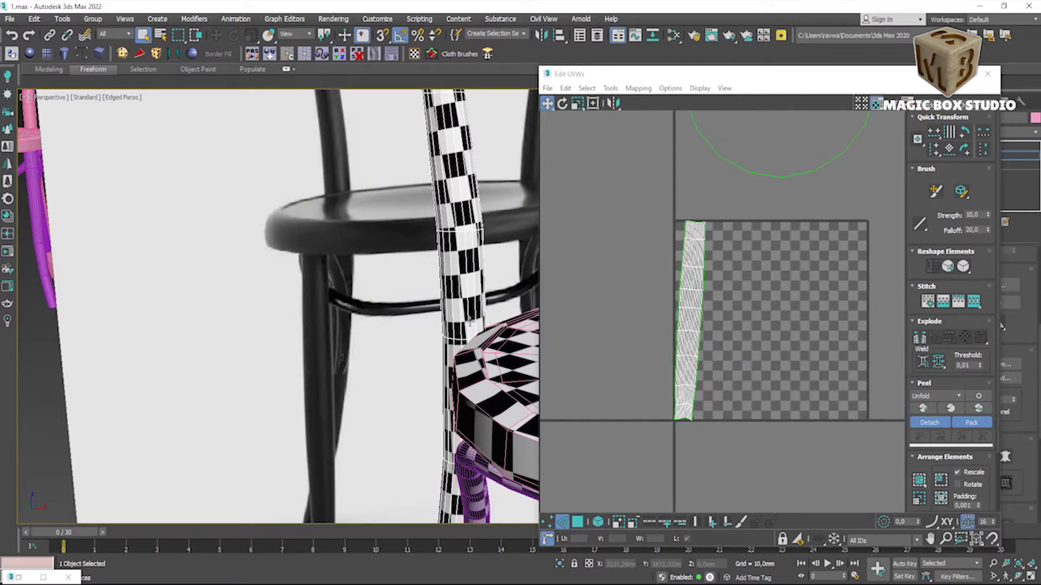
scroll(469, 324, "down", 5)
middle_click_drag(469, 324, 345, 321, "alt")
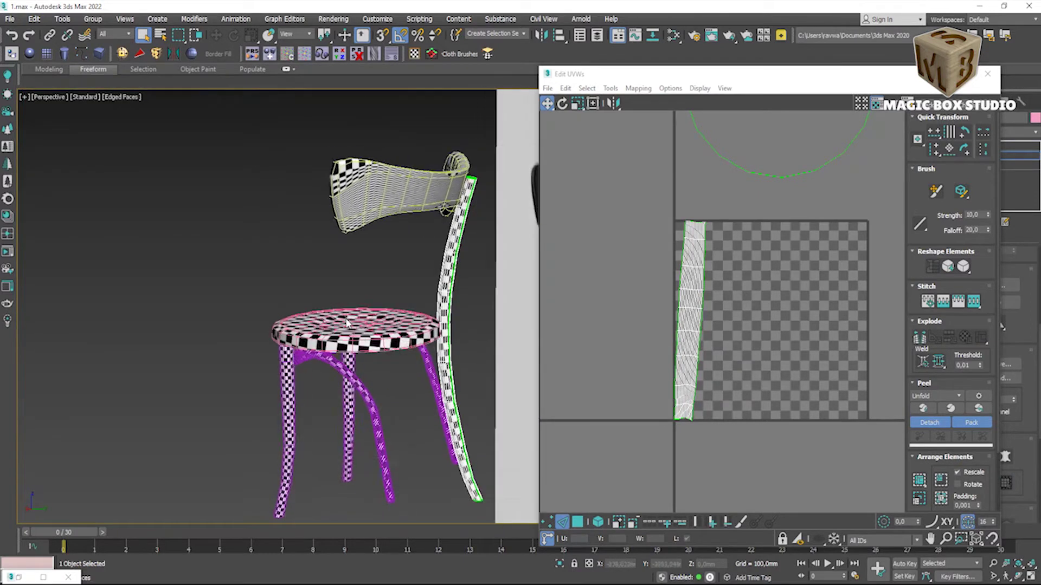
left_click(577, 522)
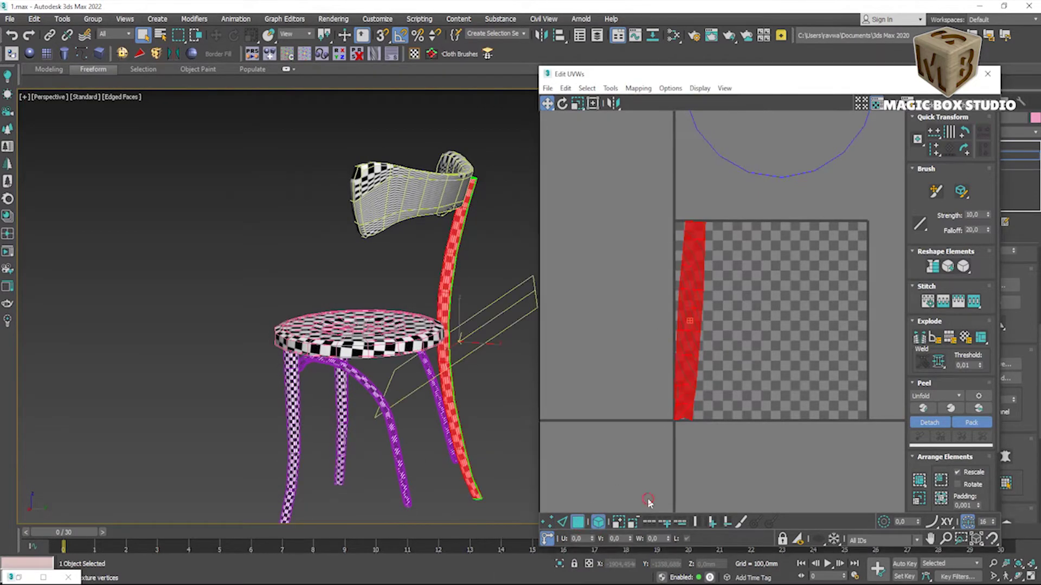
key("e")
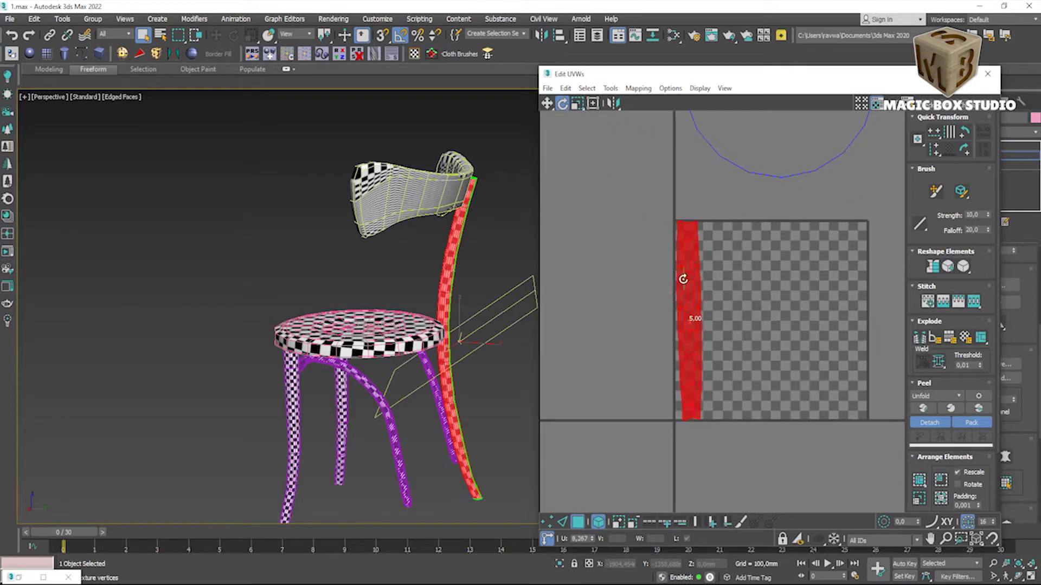
left_click_drag(693, 264, 691, 264)
scroll(701, 311, "down", 3)
scroll(701, 311, "down", 4)
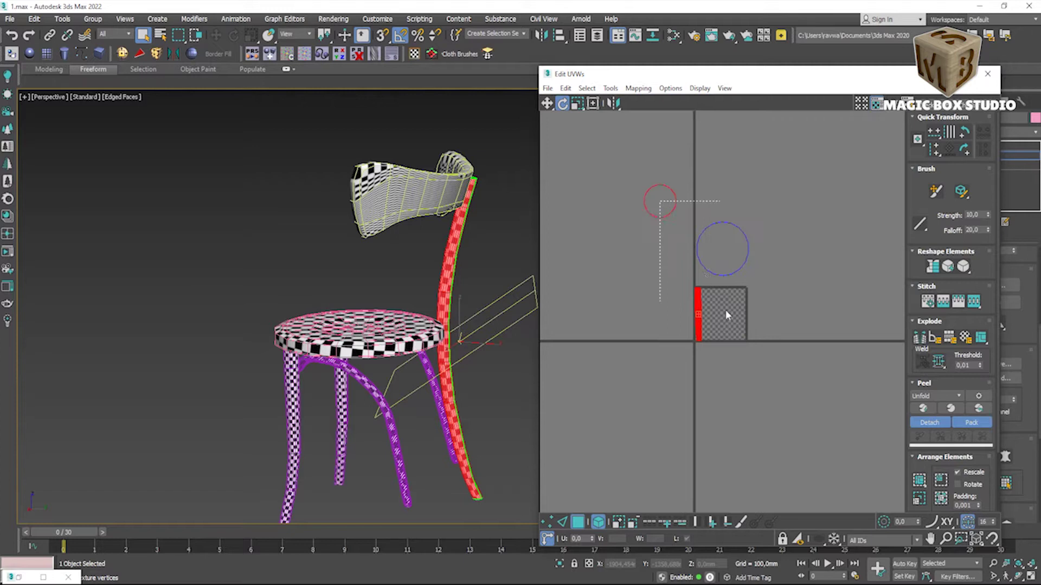
Step: Close the UV editor, orbit to a front view, and select the backrest
left_click(984, 76)
mouse_move(412, 375)
middle_mouse_down("alt")
mouse_move(554, 374)
mouse_move(477, 374)
middle_mouse_up("alt")
left_click(586, 163)
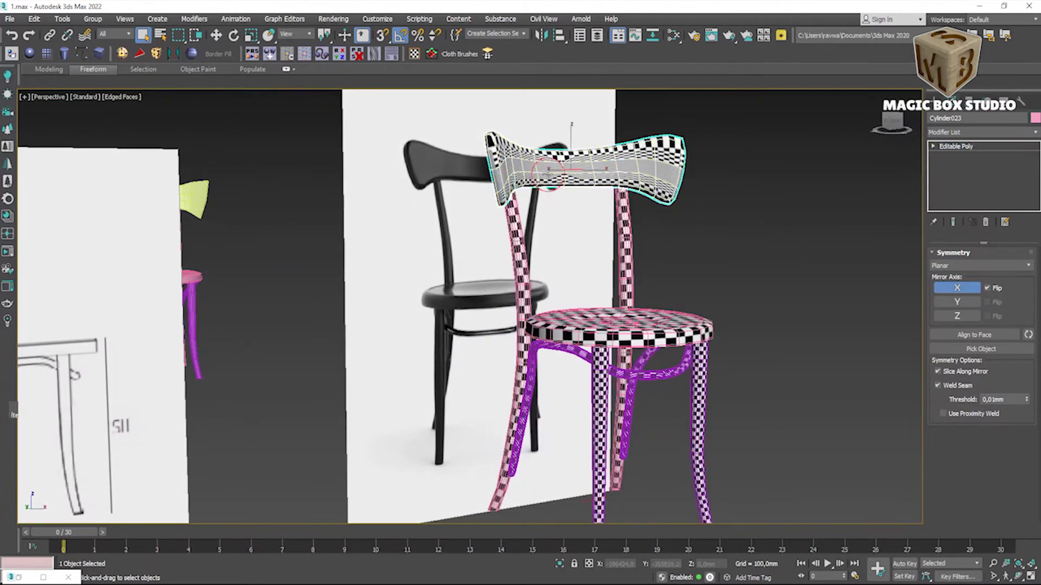
Step: Isolate the Plane009 backrest and add an Unwrap UVW modifier
scroll(536, 158, "up", 5)
scroll(537, 158, "down", 3)
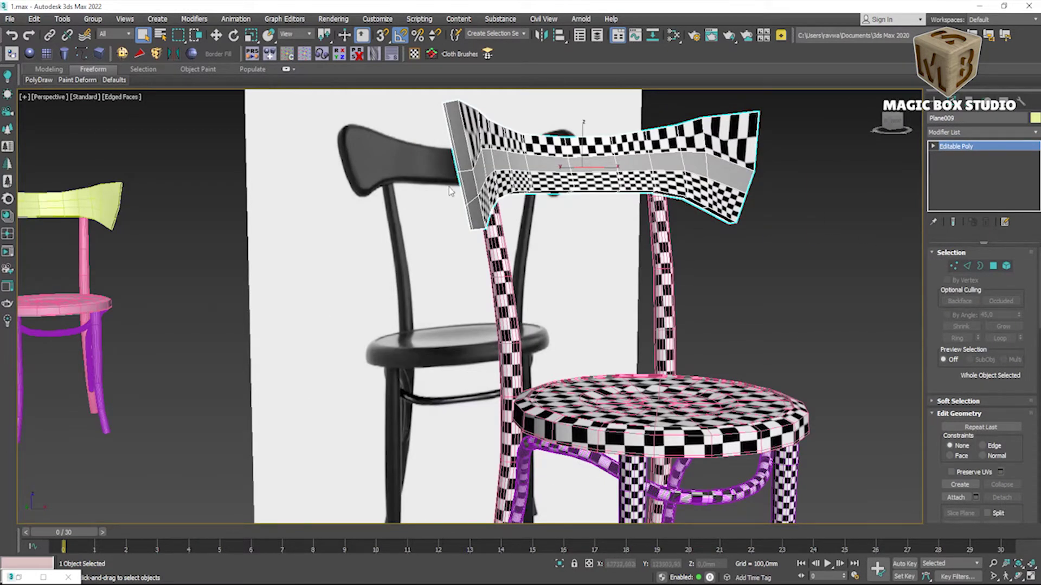
key("alt+q")
middle_click_drag(460, 197, 520, 323, "alt")
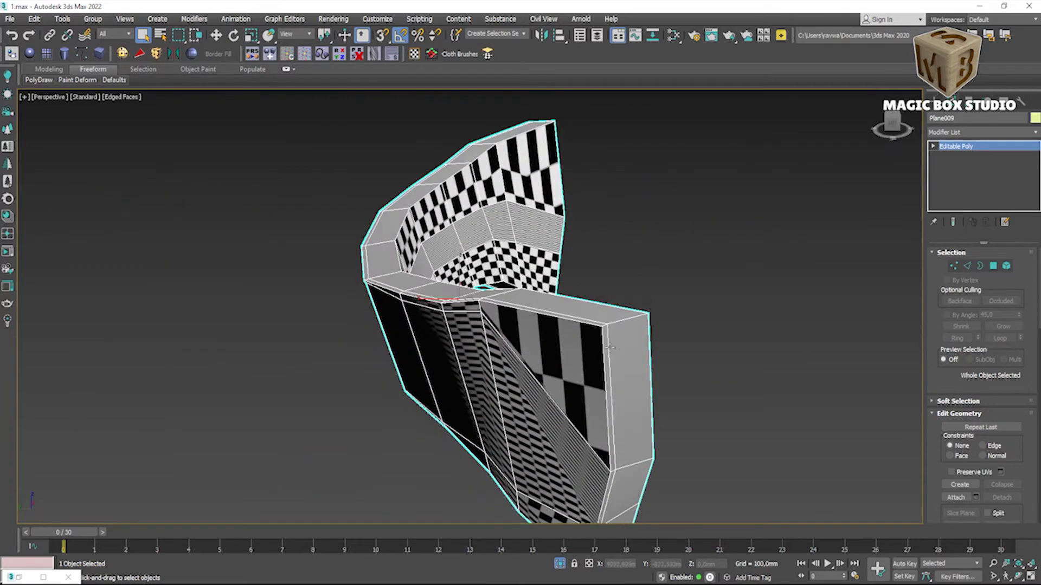
left_click(418, 55)
scroll(962, 338, "up", 3)
scroll(961, 336, "up", 3)
Step: Select the backrest's top outline edge loop plus its right vertical edge
left_click(966, 254)
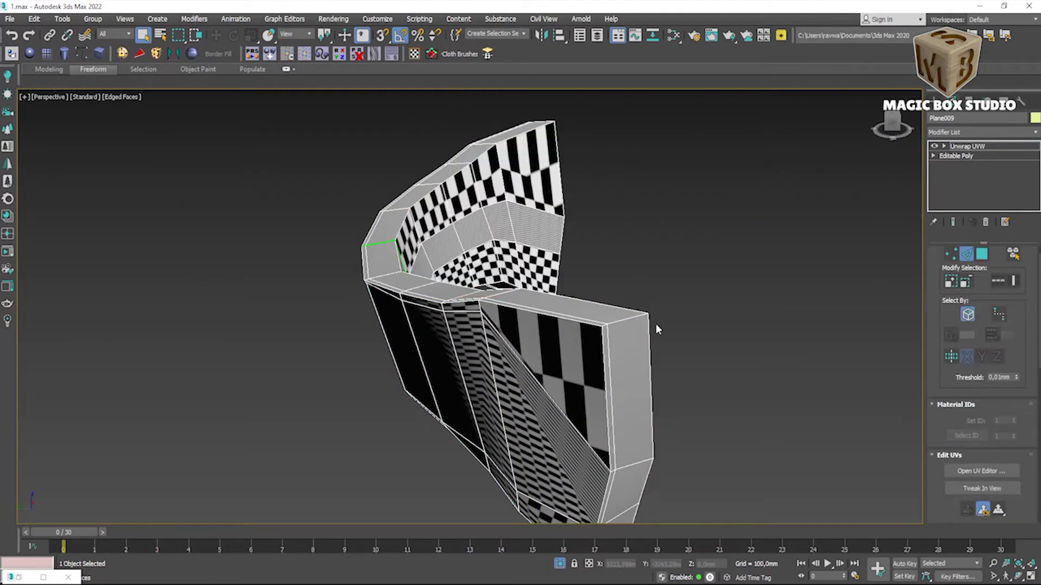
double_click(598, 329)
left_click(602, 337, "ctrl")
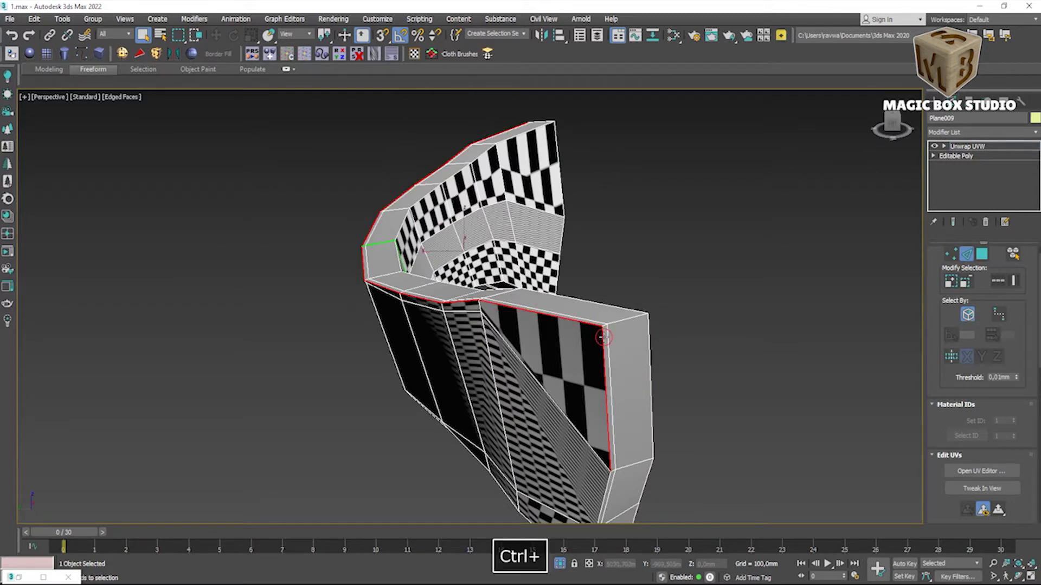
middle_click_drag(622, 365, 526, 242, "alt")
scroll(572, 332, "up", 5)
Step: Add further vertical edges to the selection and convert them to seams
left_click(572, 332, "ctrl")
scroll(572, 332, "down", 4)
mouse_move(577, 400)
middle_mouse_down("alt")
mouse_move(525, 233)
mouse_move(376, 297)
mouse_move(447, 325)
middle_mouse_up("alt")
left_click(448, 326, "ctrl")
scroll(992, 426, "down", 2)
scroll(992, 426, "down", 3)
left_click(990, 466)
middle_click_drag(416, 382, 736, 347, "alt")
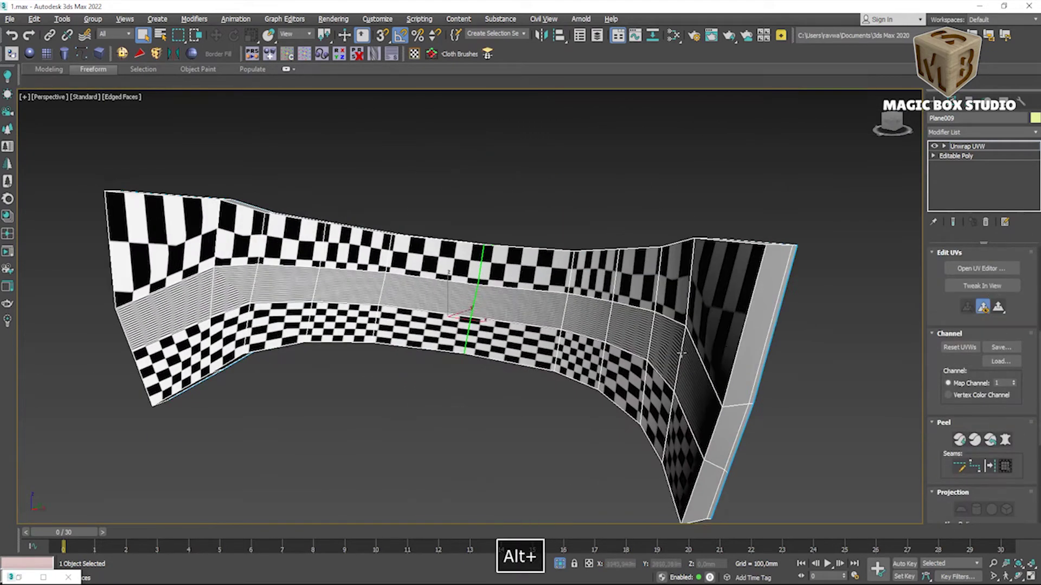
Step: Mark the backrest's right, top, bottom and left border edges and the bend edge as seams
left_click(729, 369, "ctrl")
left_click(704, 241, "ctrl")
left_click(645, 438, "ctrl")
left_click(142, 379, "ctrl")
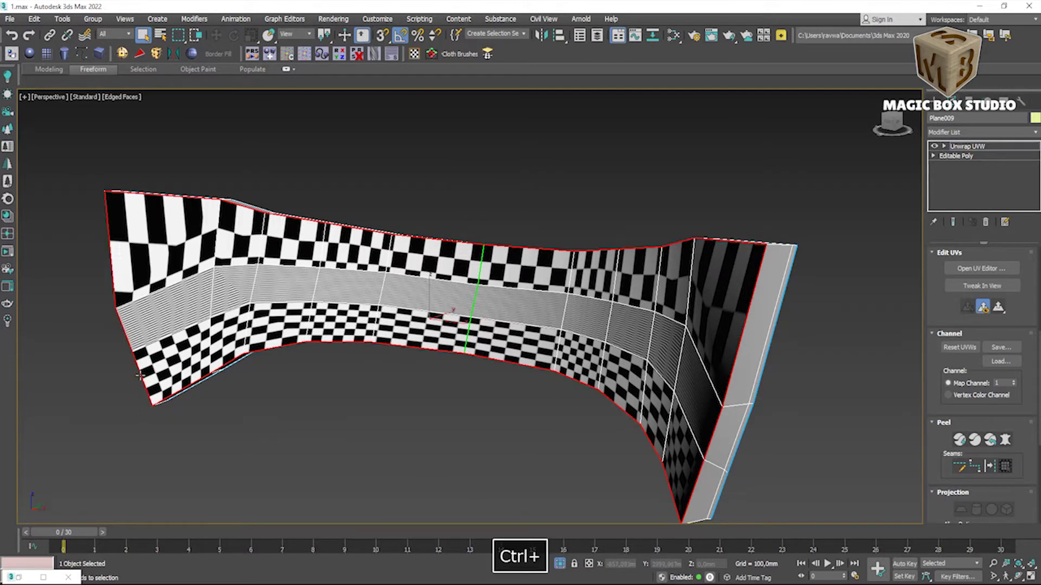
left_click(988, 466)
middle_click_drag(743, 390, 746, 326, "alt")
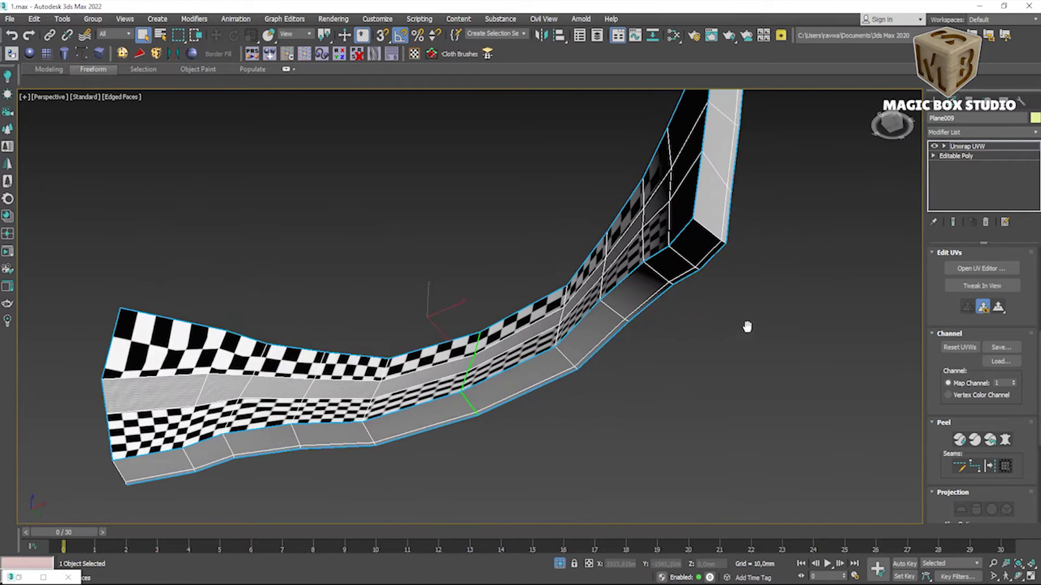
scroll(565, 361, "up", 2)
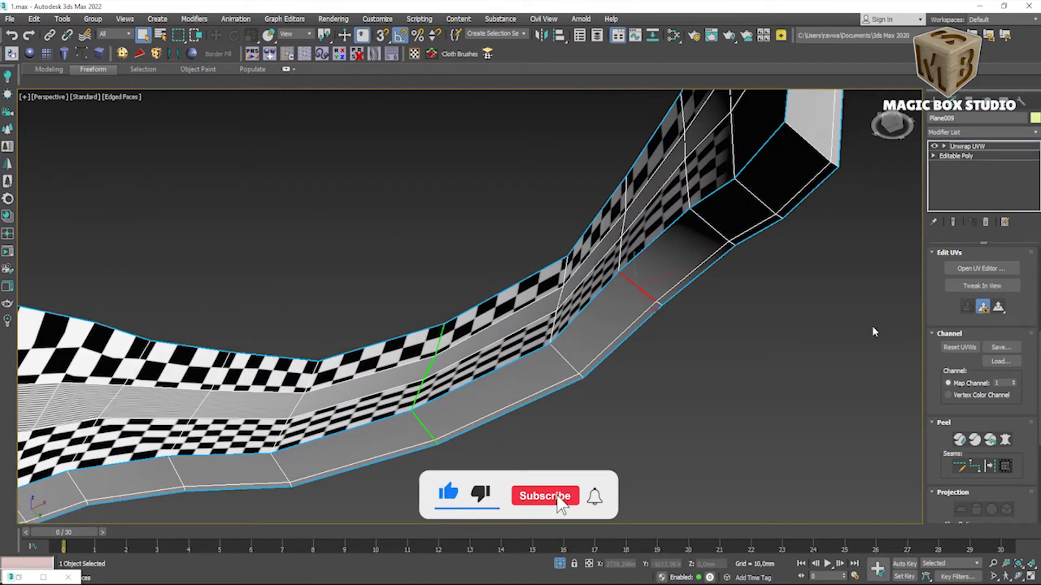
left_click(648, 309)
scroll(648, 309, "down", 2)
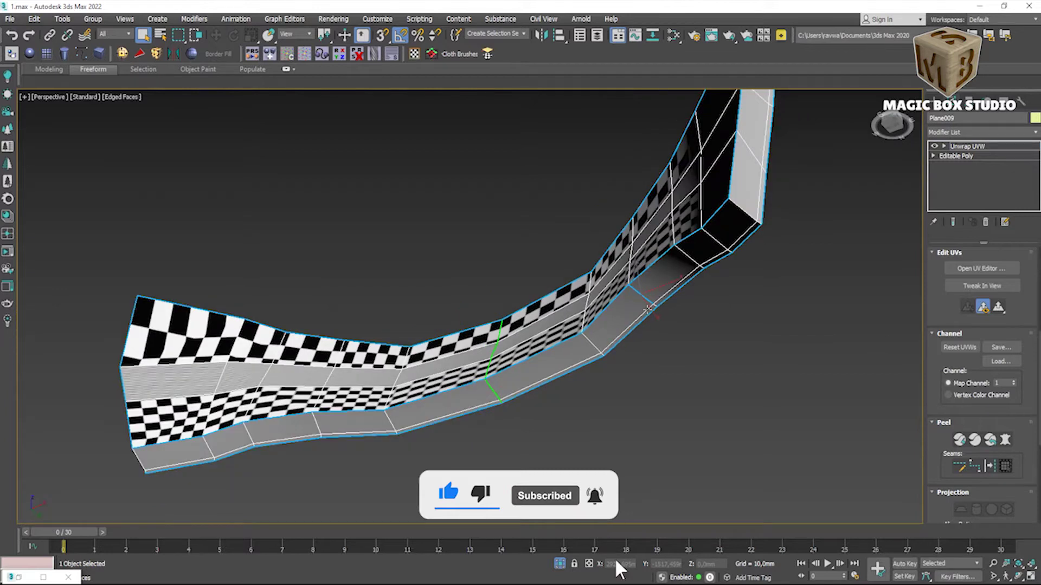
Step: Select the backrest's large front face region and open it in the UV editor
key("3")
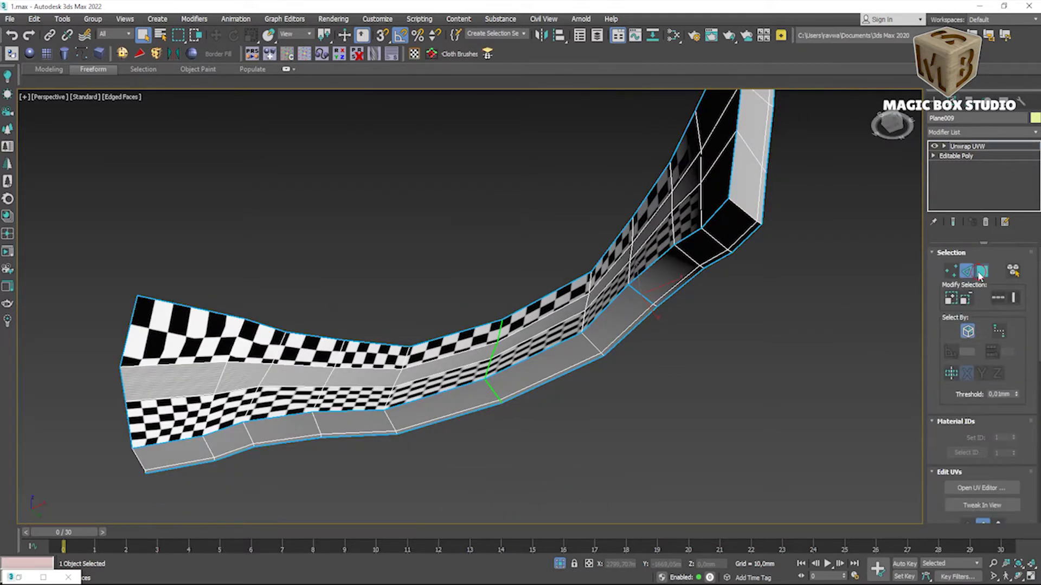
left_click(632, 268)
scroll(987, 433, "down", 4)
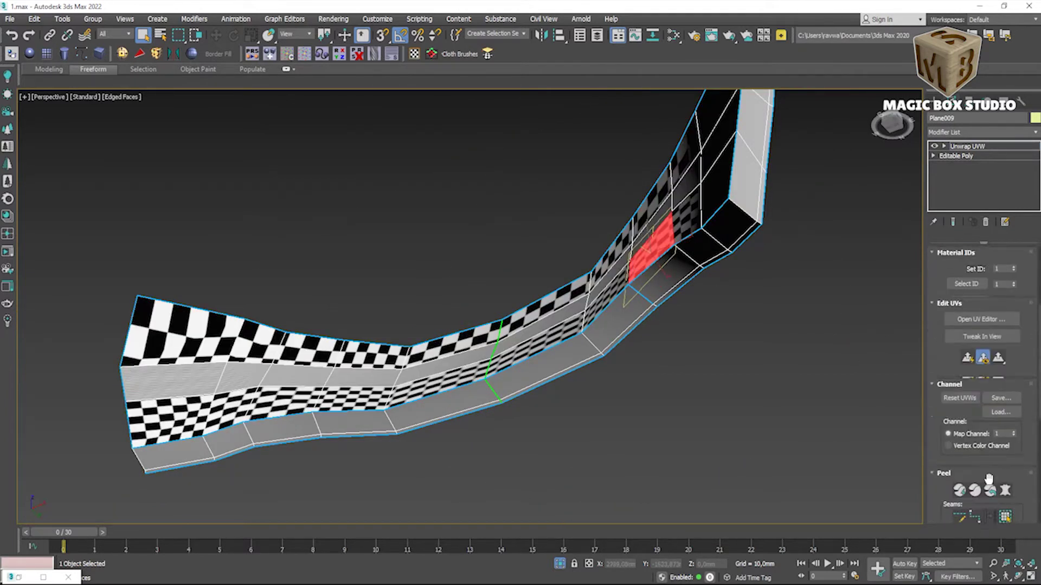
left_click(982, 285)
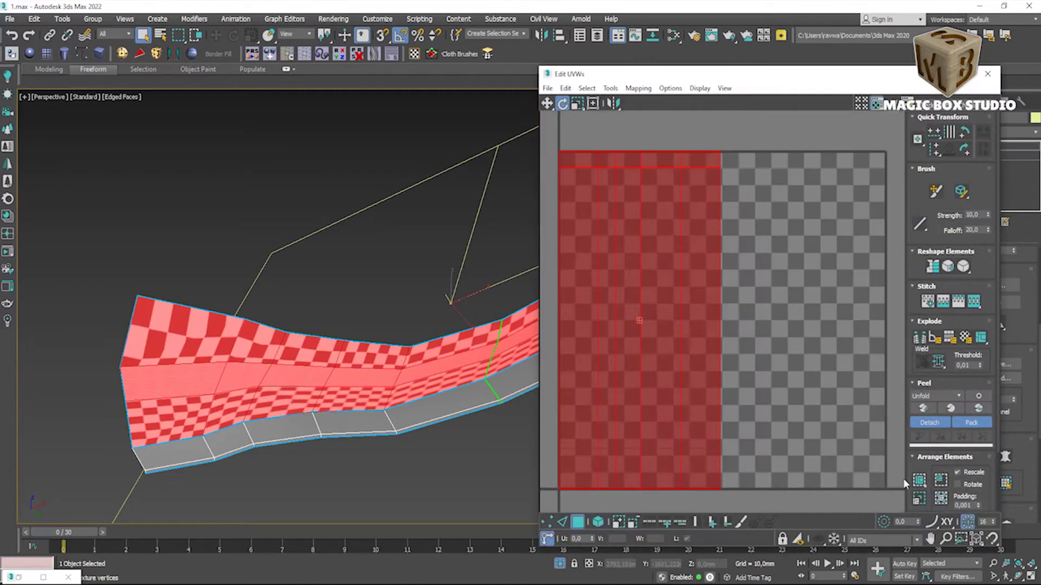
Step: Peel the front faces and stitch the lower island onto the joining edge
left_click(921, 410)
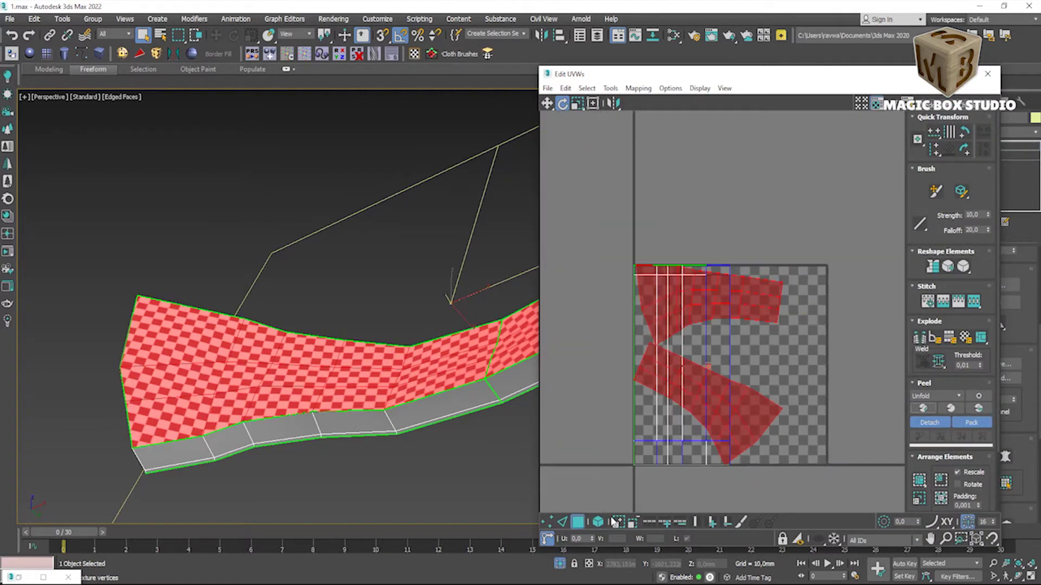
left_click(779, 317)
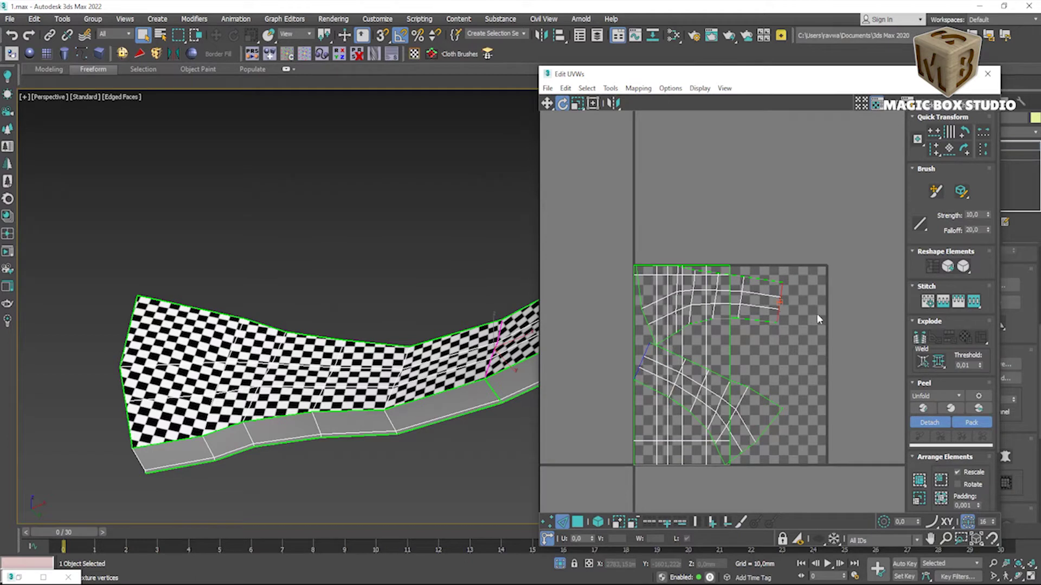
left_click(929, 304)
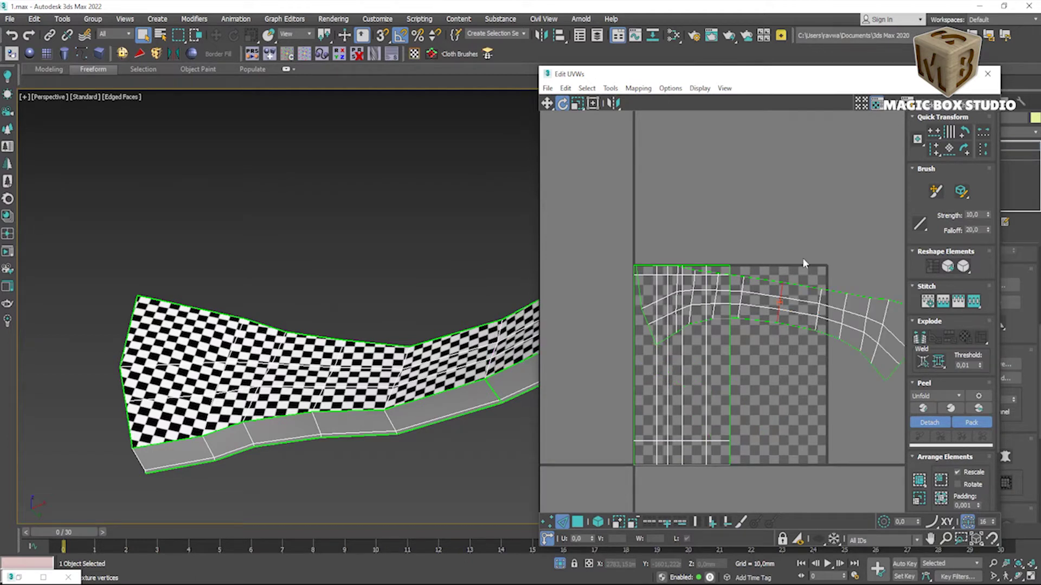
Step: Shift the UV editor window left and move the right UV island upward
left_click_drag(907, 77, 848, 75)
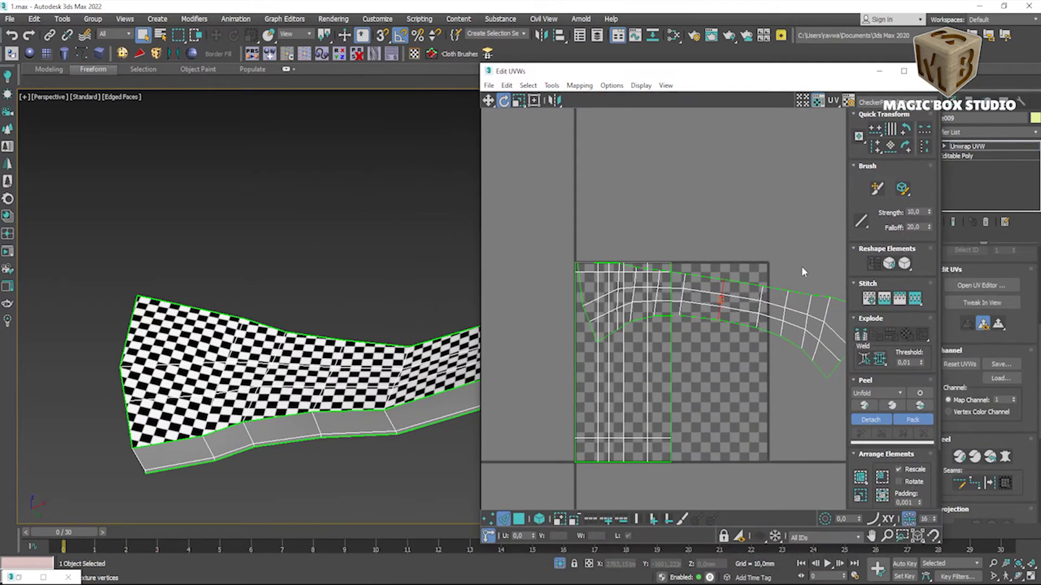
left_click(489, 100)
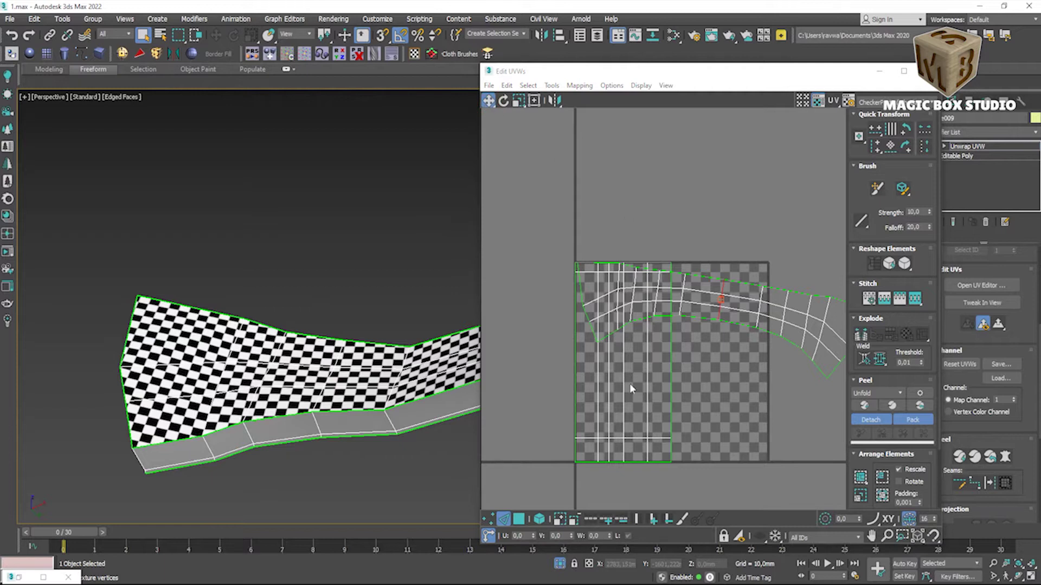
left_click(539, 519)
left_click_drag(720, 318, 709, 195)
Step: Detach the backrest's lower strip into its own UV island and peel it flat
left_click(658, 462)
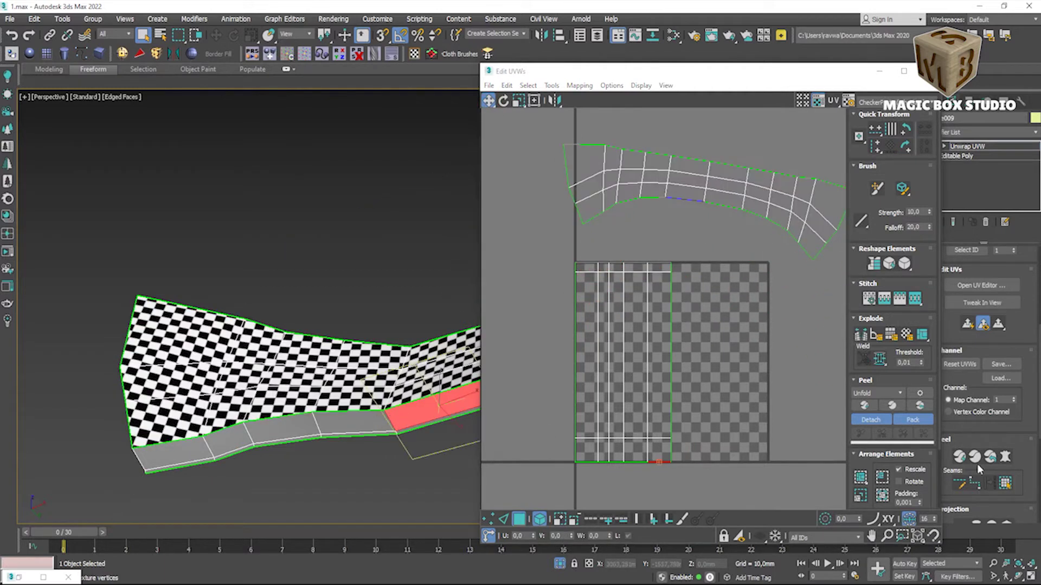
left_click(1004, 483)
left_click(871, 420)
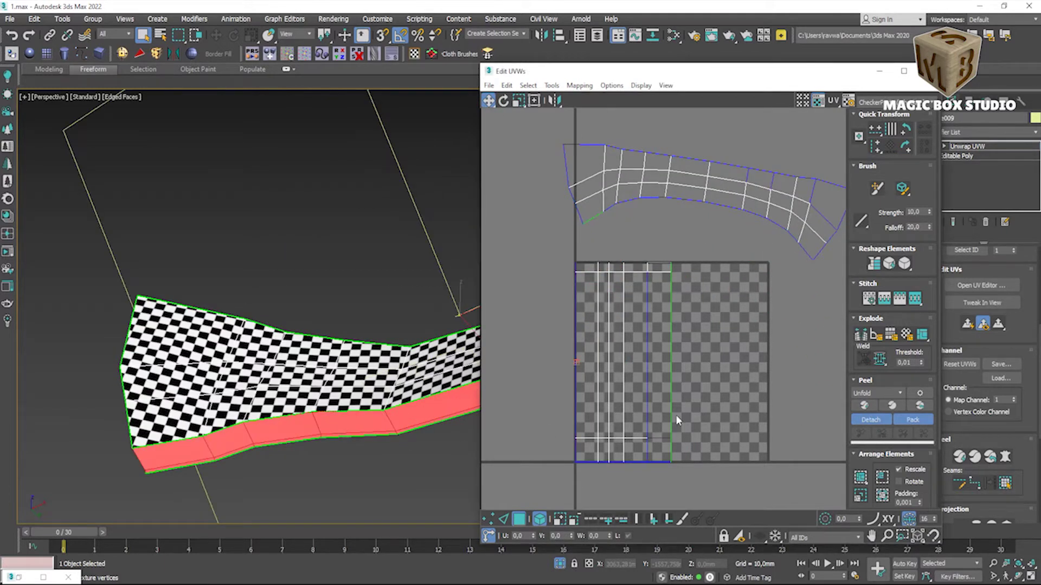
left_click(866, 408)
scroll(701, 411, "down", 3)
middle_click_drag(412, 423, 306, 506, "alt")
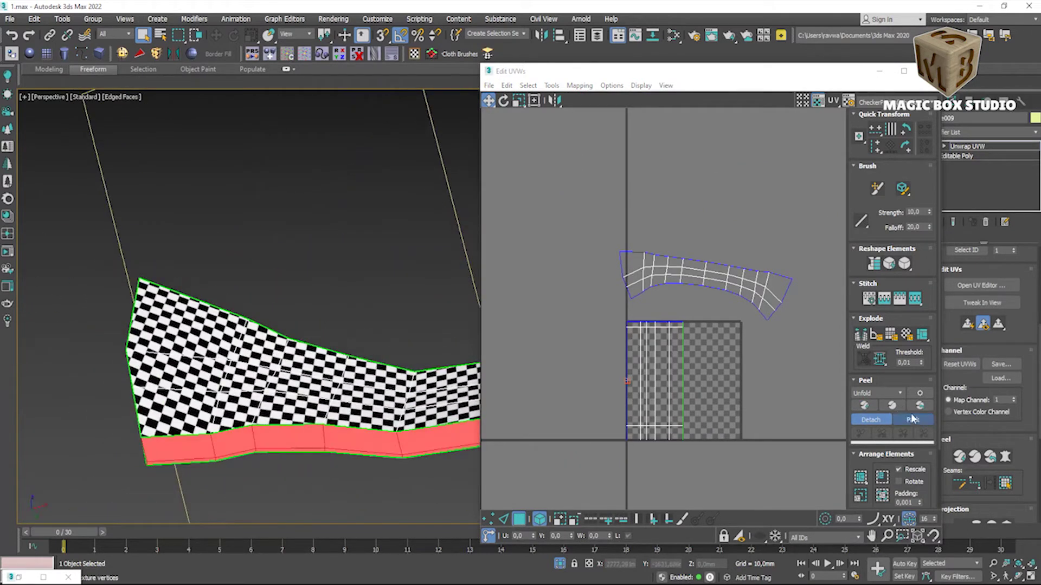
scroll(667, 413, "up", 2)
Step: Reselect the lower UV strip and peel it flat again
left_click(651, 394)
scroll(744, 399, "up", 2)
scroll(775, 410, "up", 2)
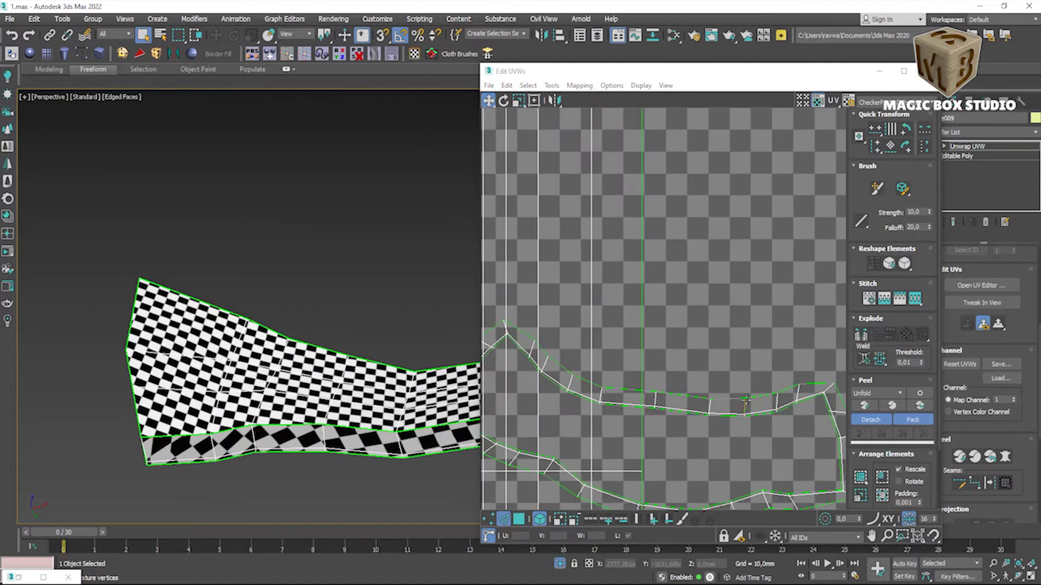
left_click(775, 409)
left_click(778, 404)
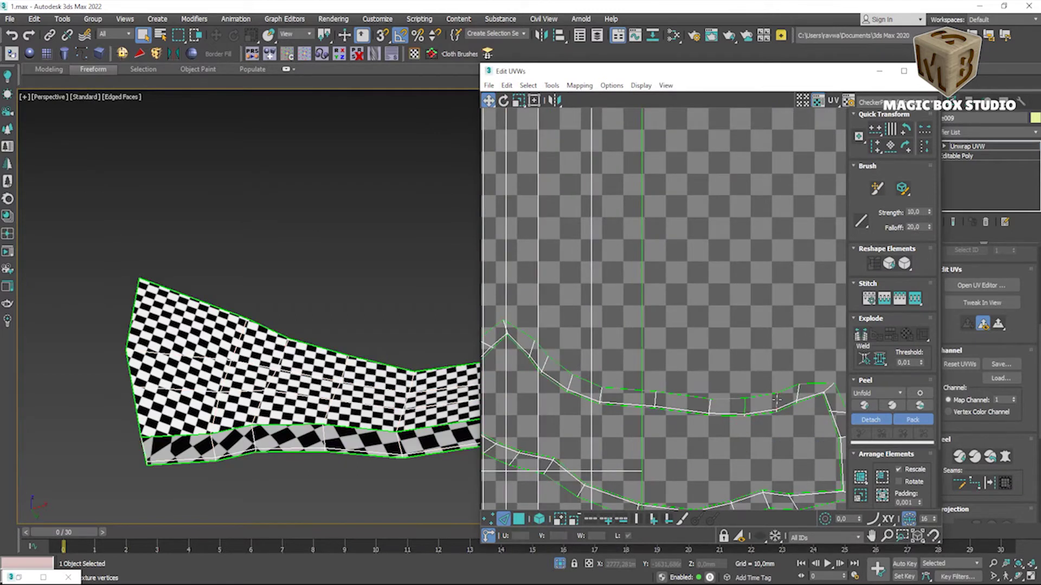
left_click(663, 487)
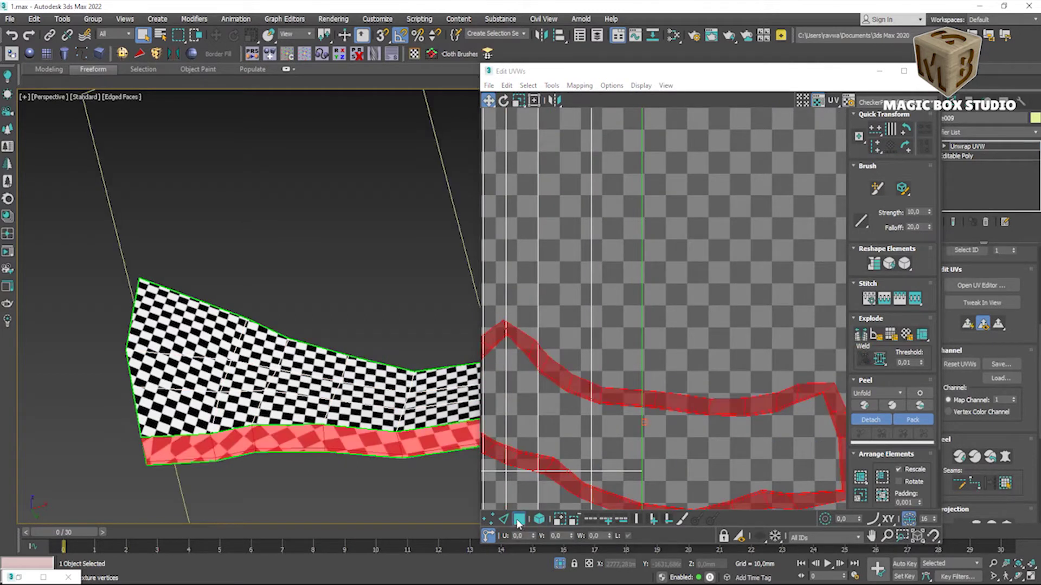
scroll(687, 418, "down", 3)
scroll(767, 467, "up", 5)
key("2")
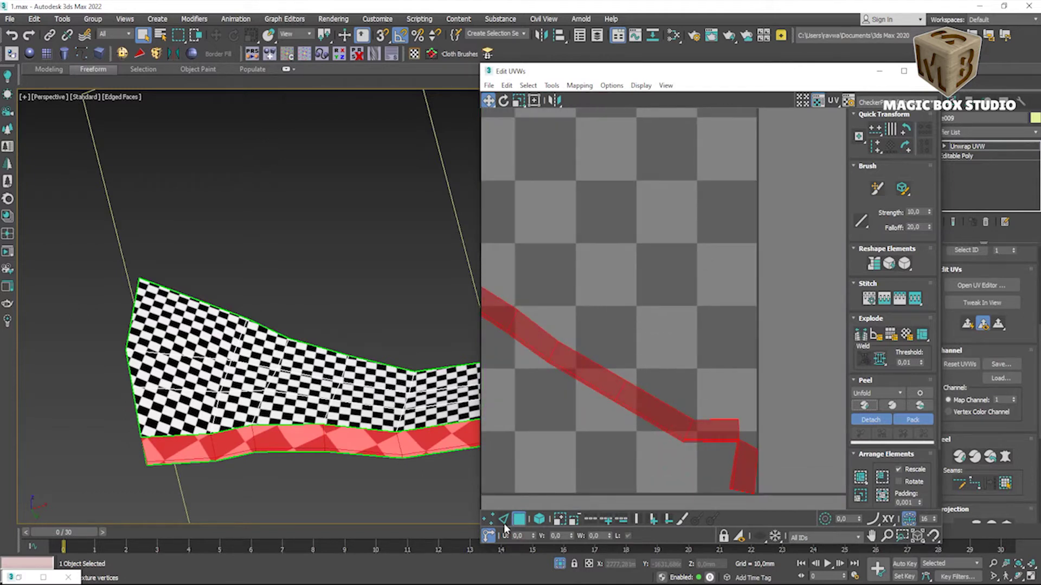
scroll(751, 442, "up", 3)
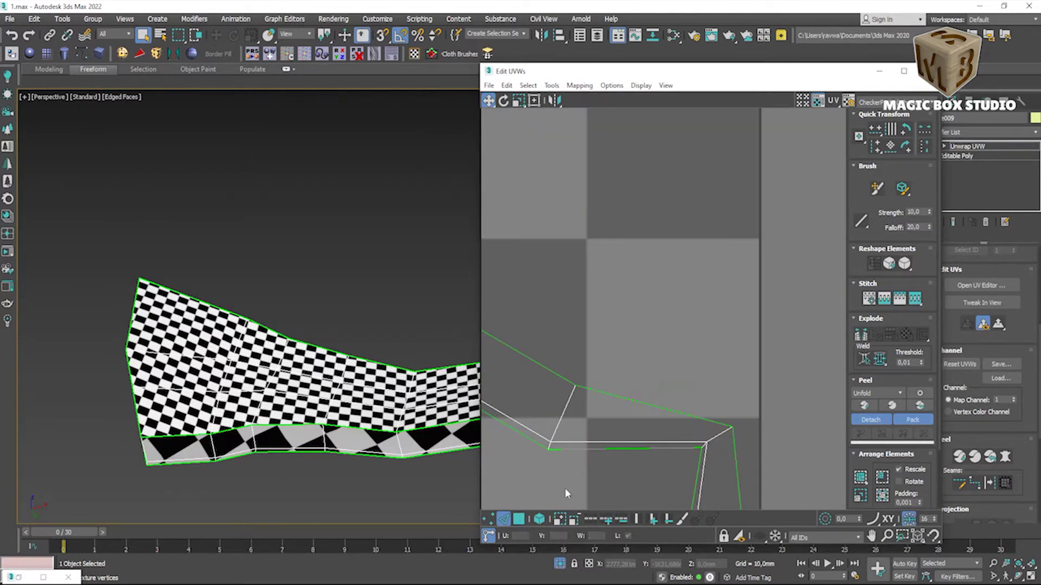
key("3")
left_click(864, 404)
scroll(641, 437, "down", 2)
scroll(641, 437, "down", 3)
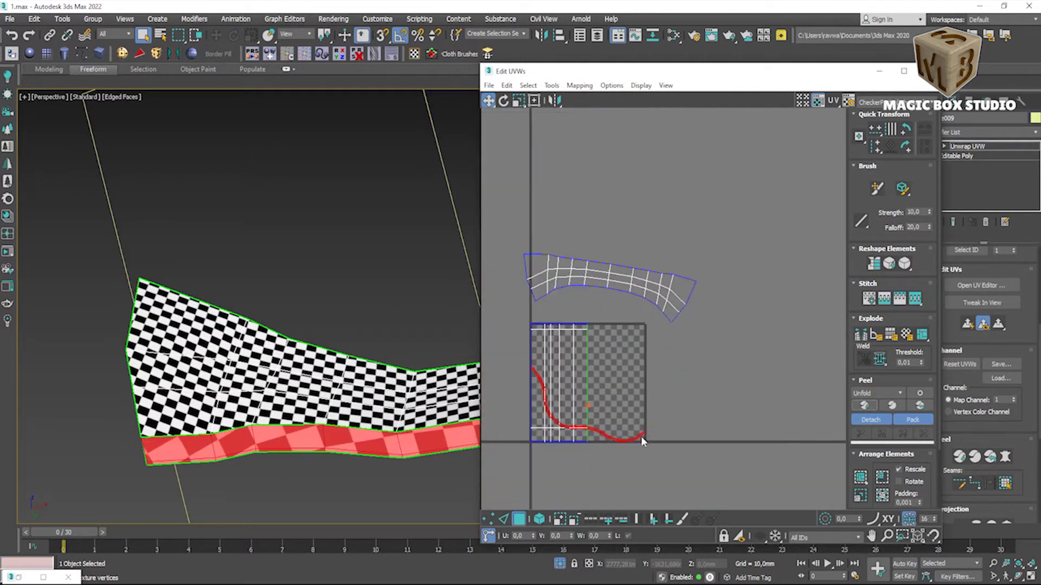
Step: Straighten the peeled strip and move it above the curved island
left_click(873, 264)
scroll(533, 447, "up", 5)
scroll(534, 448, "down", 4)
scroll(534, 447, "down", 1)
left_click_drag(536, 446, 545, 249)
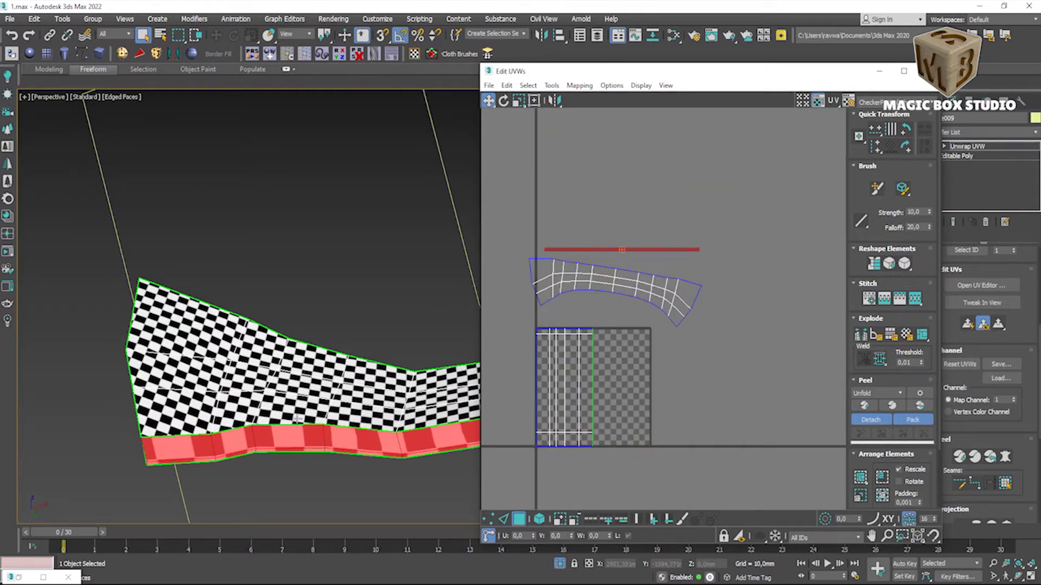
Step: Peel the backrest's vertical band, rotate it horizontal, and pack all strip UVs
middle_click_drag(298, 418, 401, 412, "alt")
left_click(410, 398)
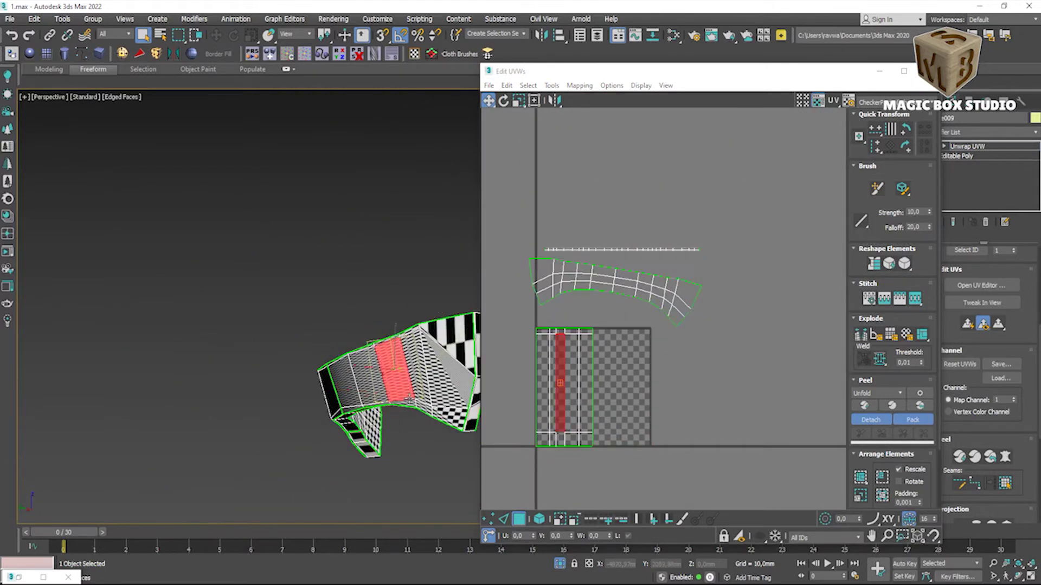
left_click(992, 482)
mouse_move(379, 379)
middle_mouse_down("alt")
mouse_move(353, 326)
mouse_move(326, 352)
middle_mouse_up("alt")
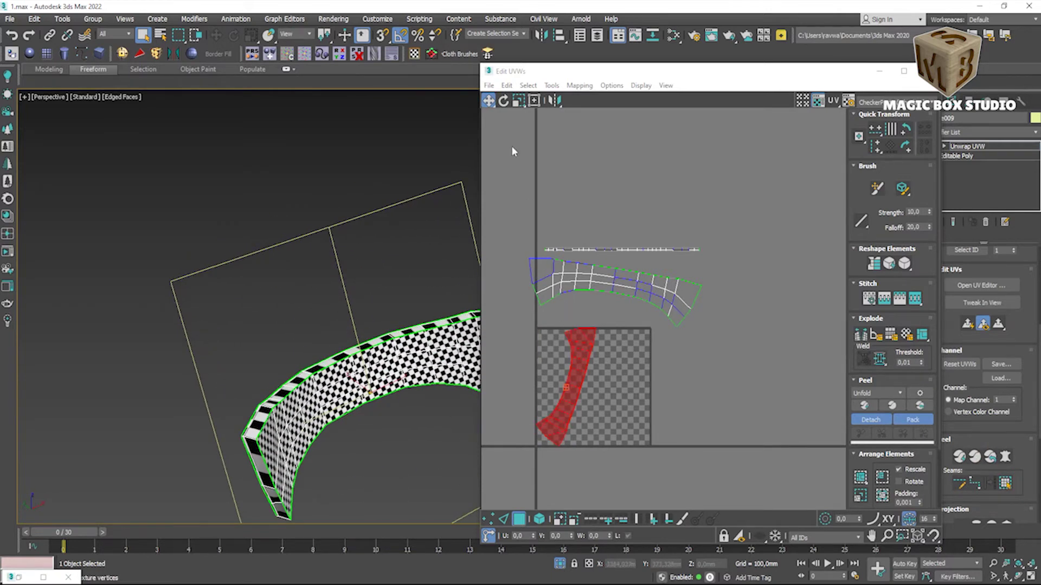
key("e")
mouse_move(567, 343)
left_mouse_down()
mouse_move(530, 391)
mouse_move(601, 384)
left_mouse_up()
key("w")
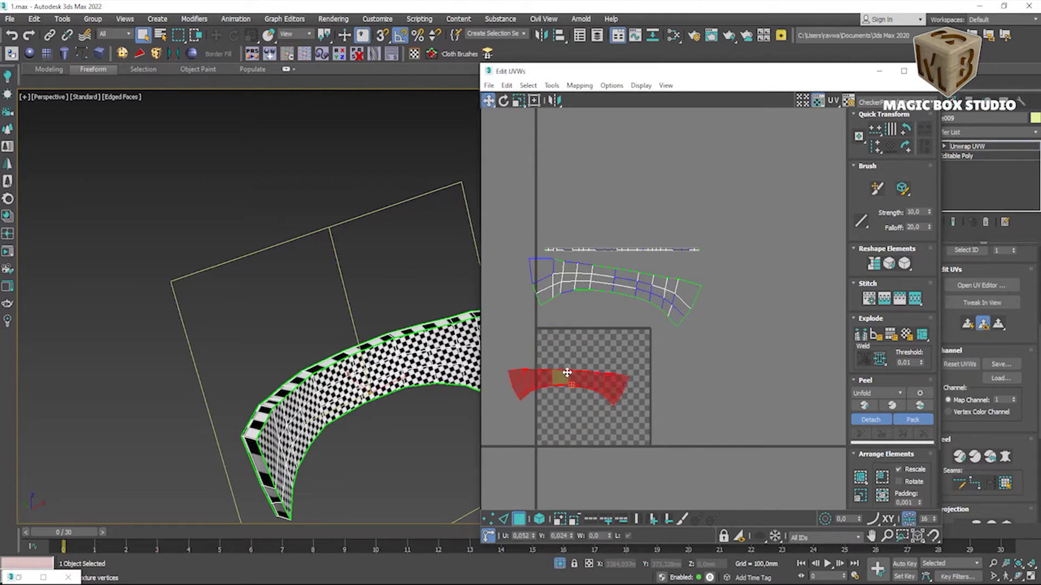
left_click_drag(722, 467, 723, 469)
left_click(860, 477)
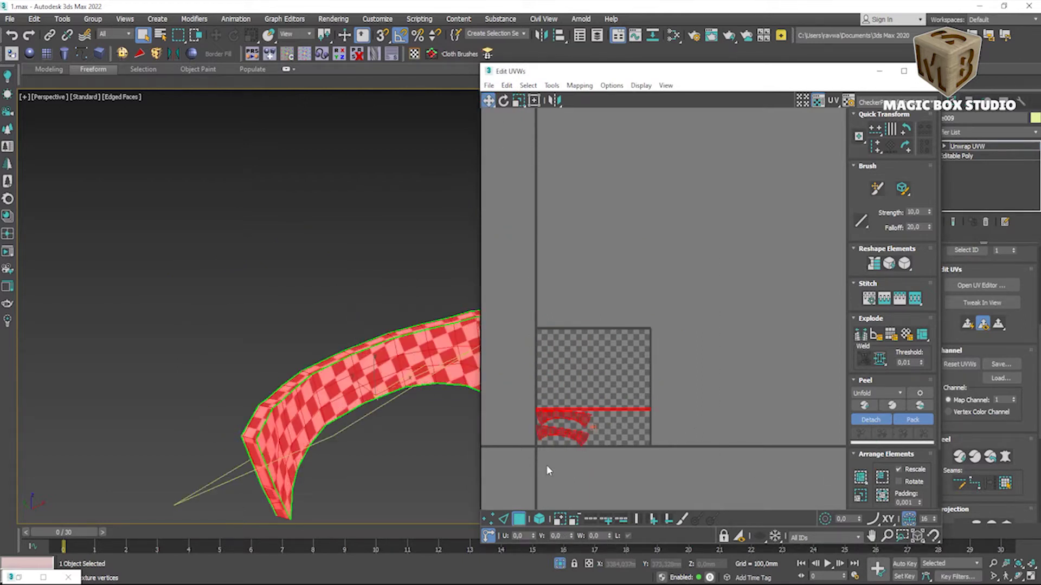
Step: Select edges on the strip's left and right parts in UV edge mode
left_click(503, 520)
scroll(563, 428, "up", 3)
scroll(620, 405, "up", 4)
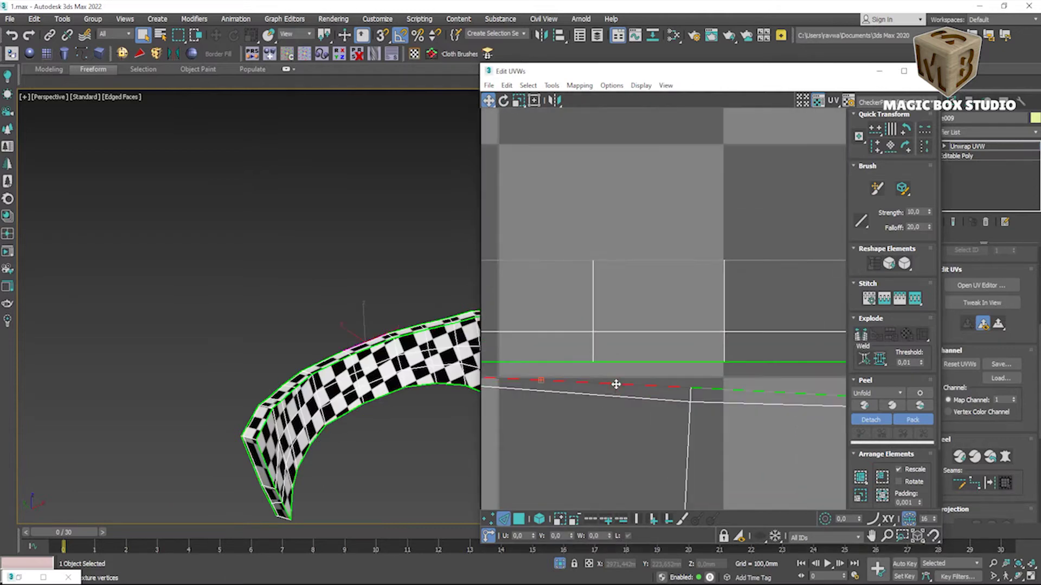
left_click(674, 401)
scroll(674, 400, "down", 3)
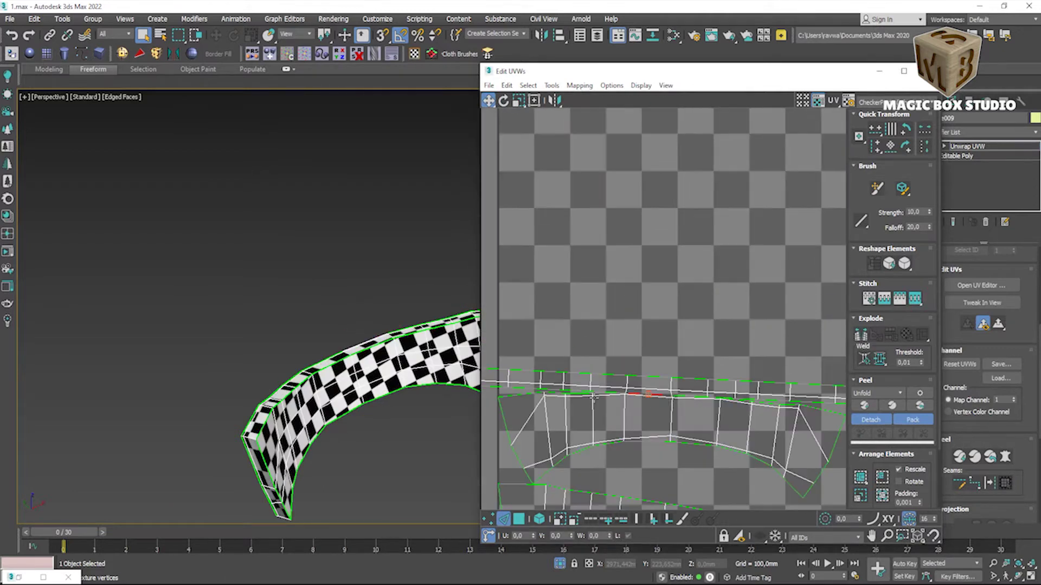
scroll(704, 390, "down", 1)
scroll(767, 378, "down", 1)
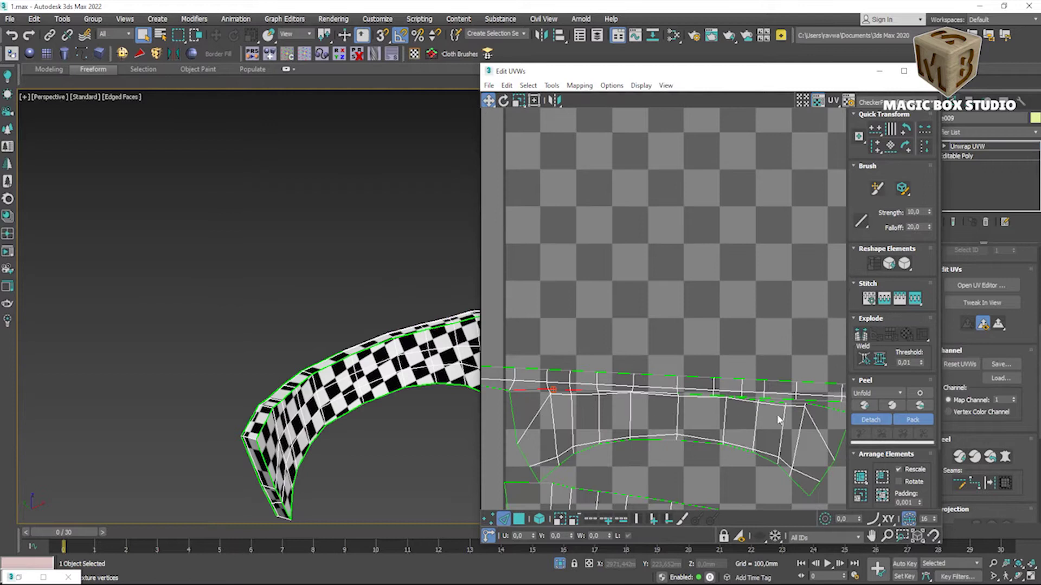
scroll(767, 401, "down", 1)
left_click(775, 403)
scroll(681, 391, "down", 2)
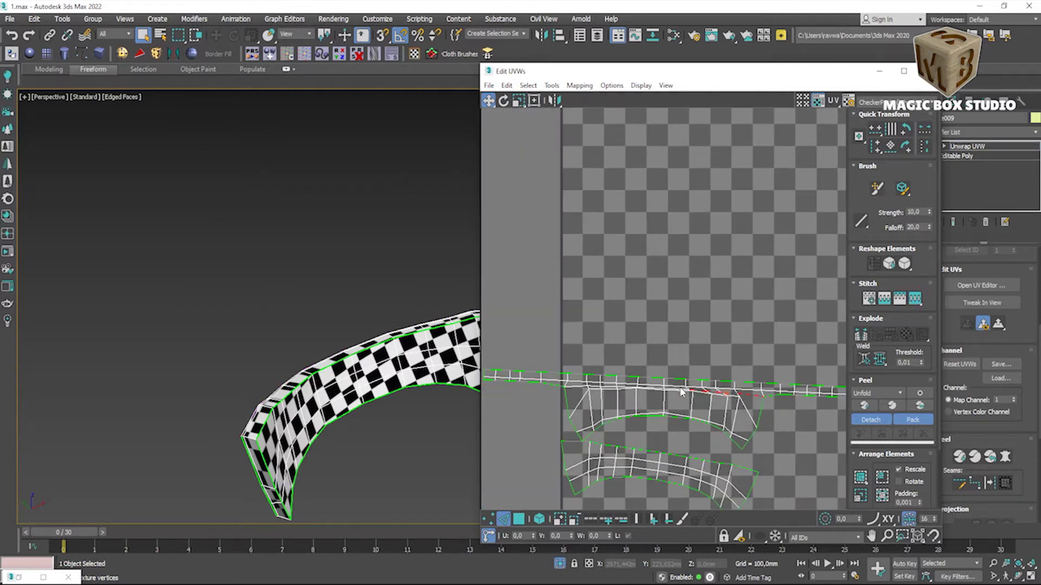
Step: Select every UV face and repack the islands along the tile's bottom
key("3")
key("ctrl+a")
left_click(860, 477)
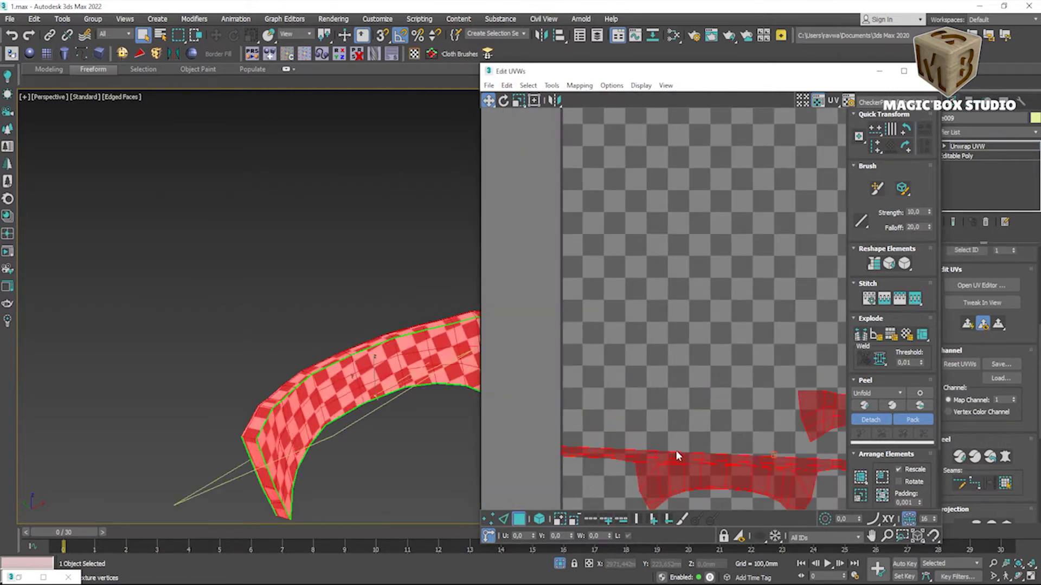
scroll(685, 415, "down", 2)
scroll(704, 428, "down", 1)
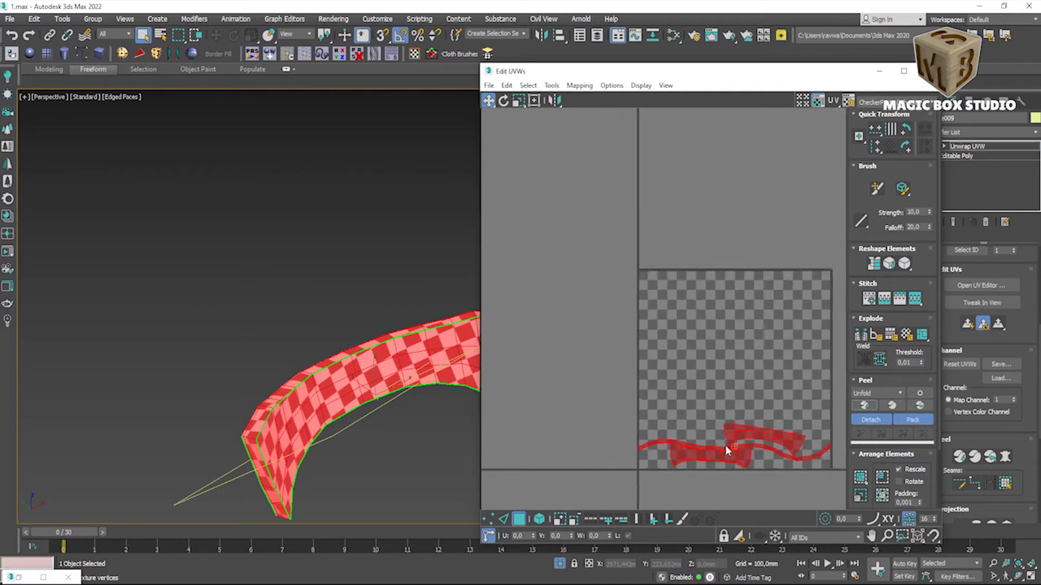
scroll(729, 452, "up", 4)
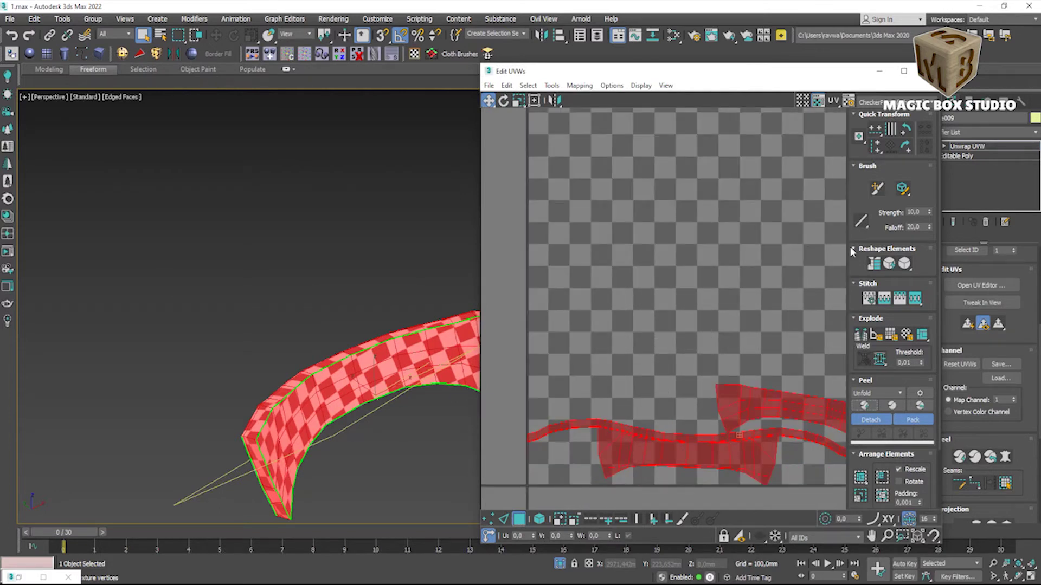
scroll(666, 365, "down", 1)
middle_click_drag(333, 378, 412, 379, "alt")
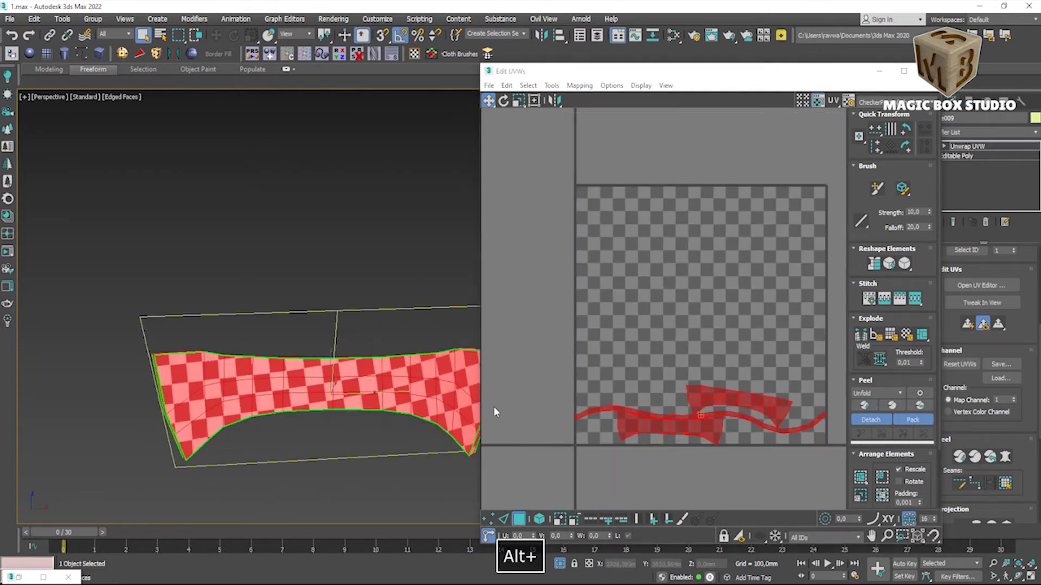
Step: Select the long UV island in Element mode and rotate it about 2.7°
left_click(600, 294)
left_click(539, 519)
left_click_drag(652, 464, 565, 222)
key("e")
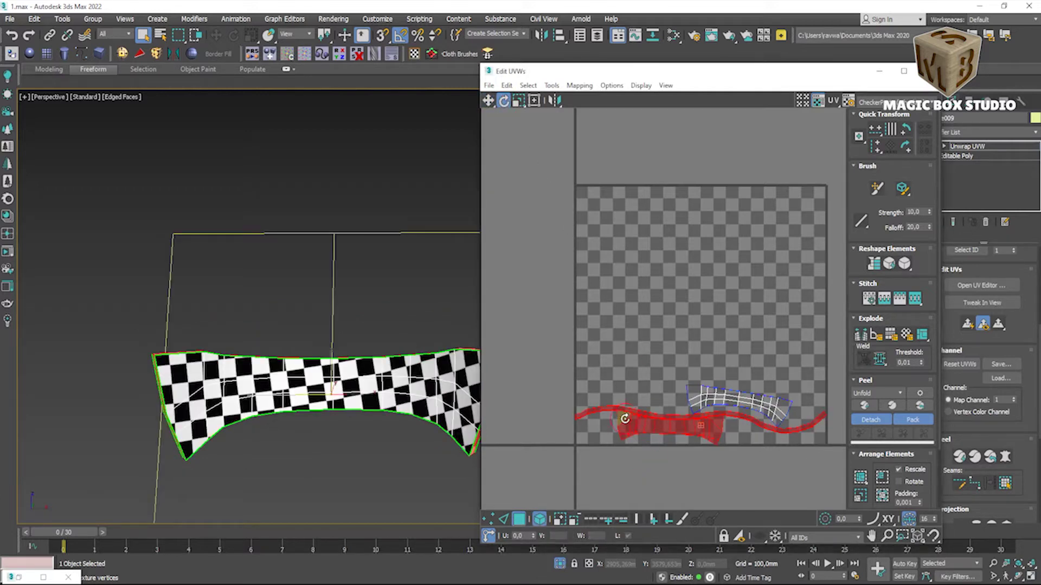
left_click(412, 54)
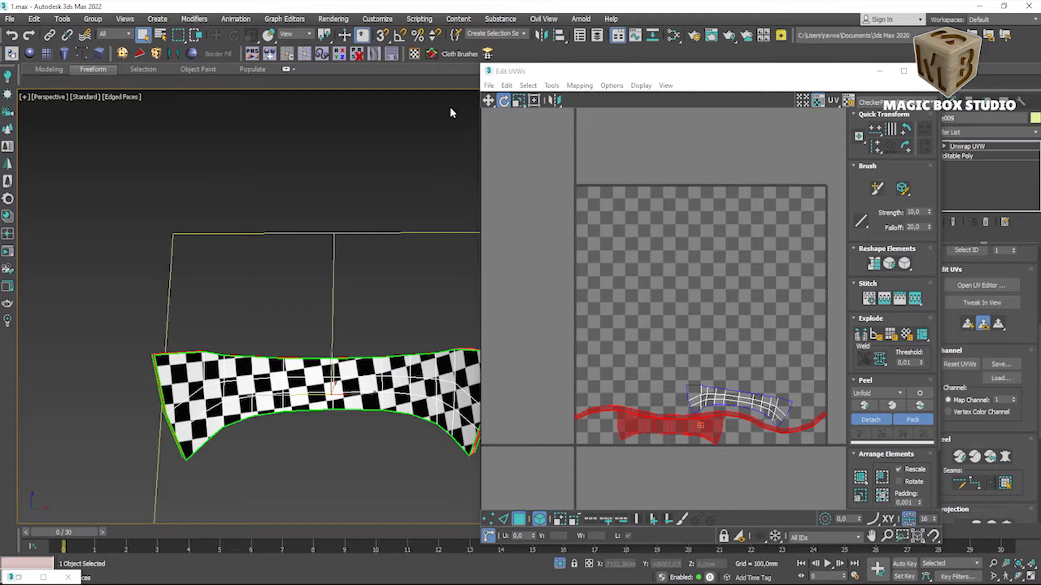
left_click_drag(637, 427, 633, 430)
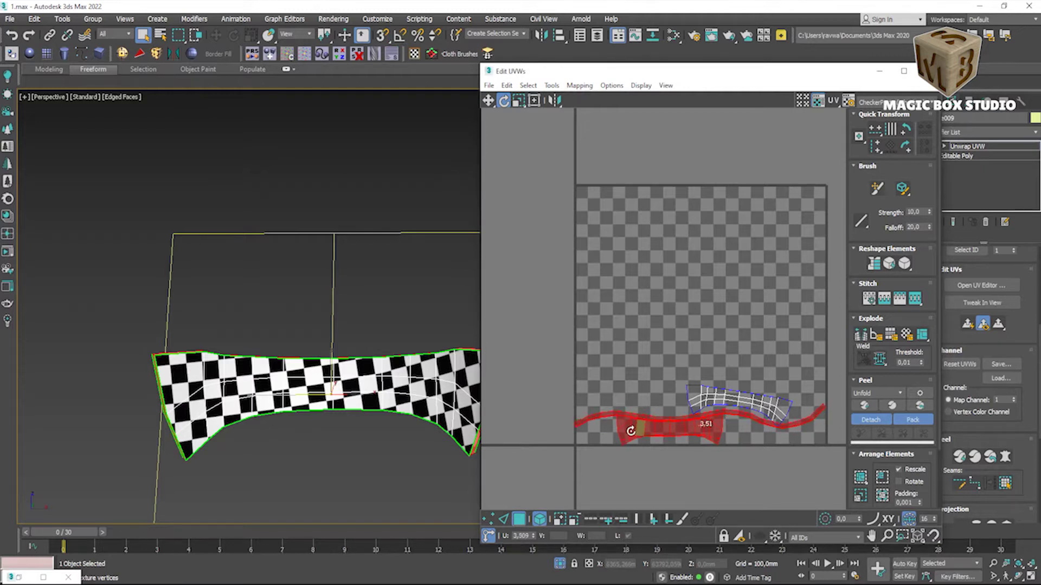
Step: Rotate the upper UV island slightly to level it
left_click(705, 404)
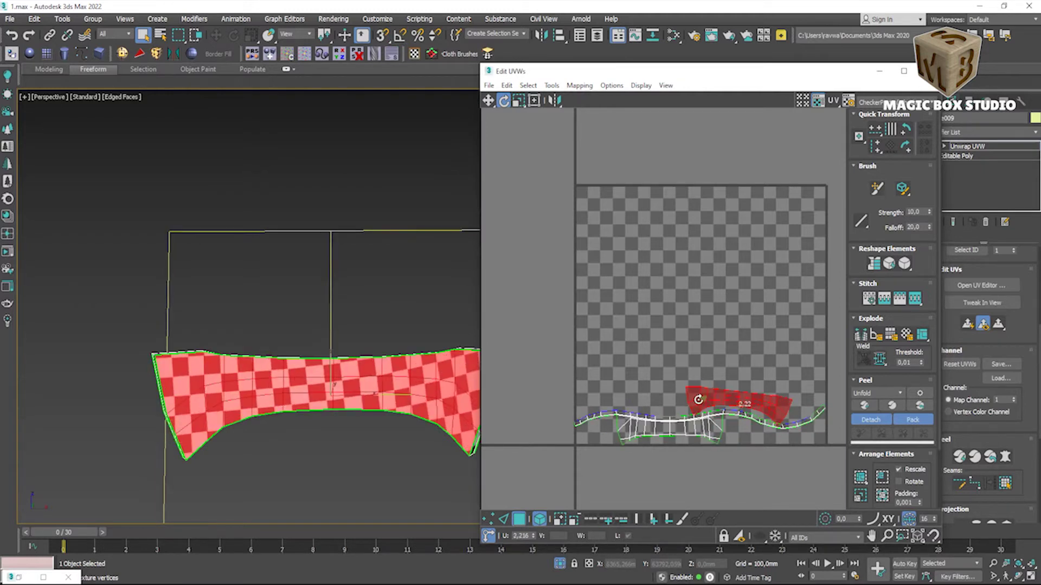
left_click_drag(710, 401, 697, 403)
scroll(325, 379, "down", 2)
mouse_move(325, 379)
middle_mouse_down("alt")
mouse_move(399, 420)
mouse_move(379, 412)
middle_mouse_up("alt")
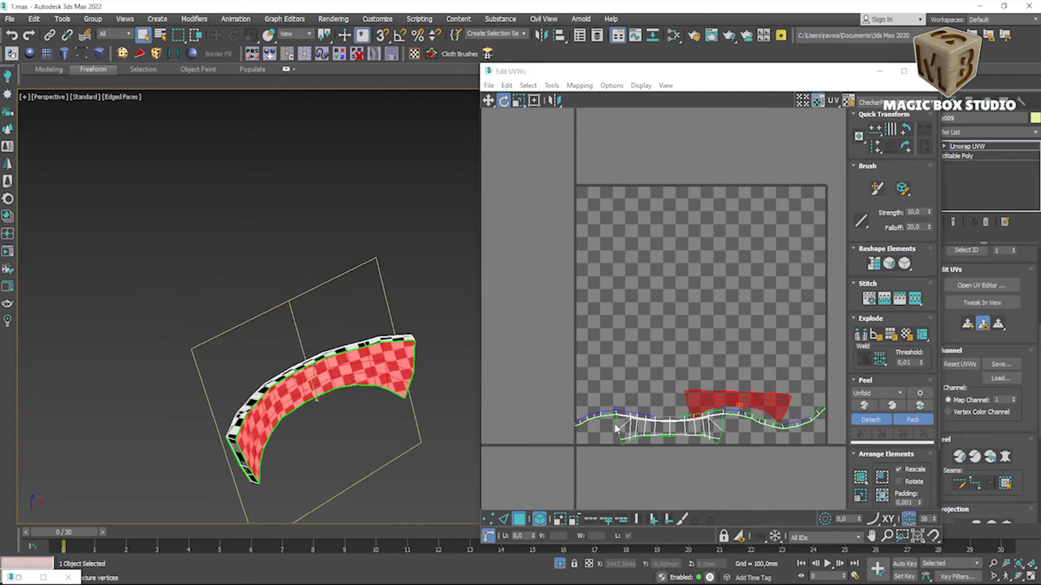
Step: Clear the selection and select a single edge of the UV island
scroll(623, 425, "up", 2)
left_click(614, 439)
scroll(623, 406, "up", 3)
scroll(623, 407, "up", 2)
left_click(627, 416)
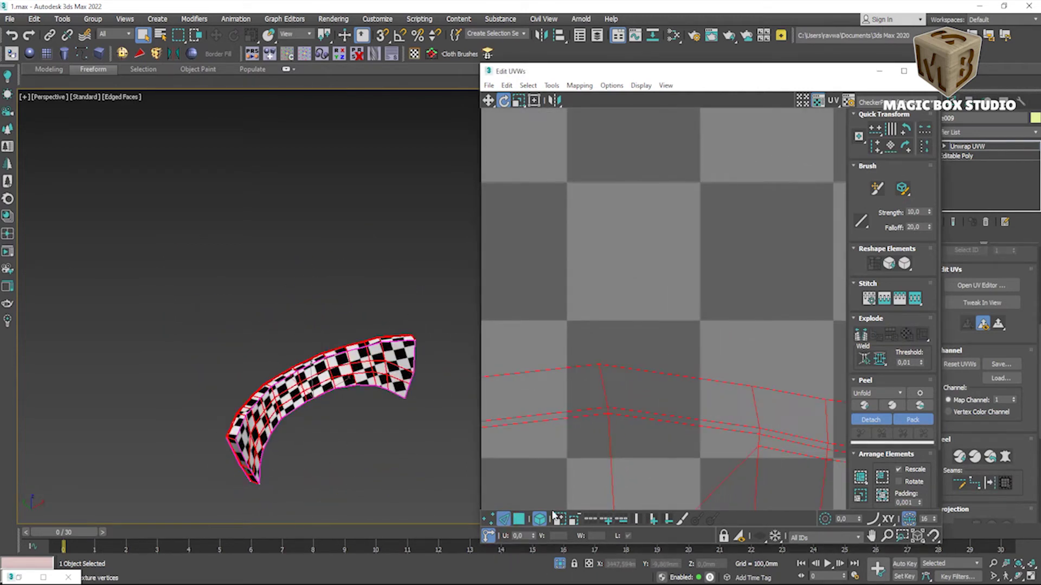
left_click(627, 415)
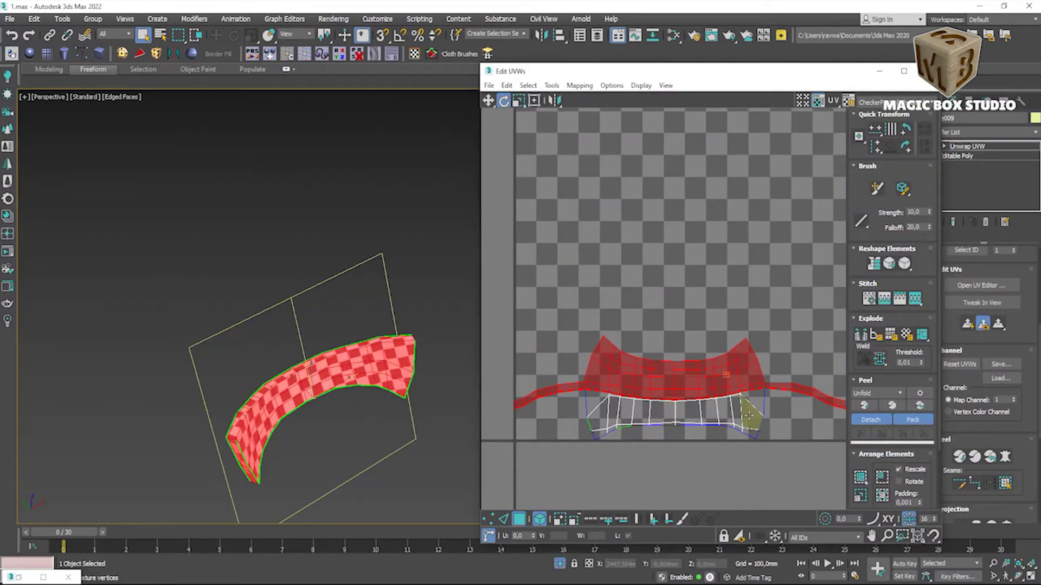
left_click(552, 87)
Step: Relax the backrest UVs with Relax By Polygon Angles, applied three times
left_click(656, 131)
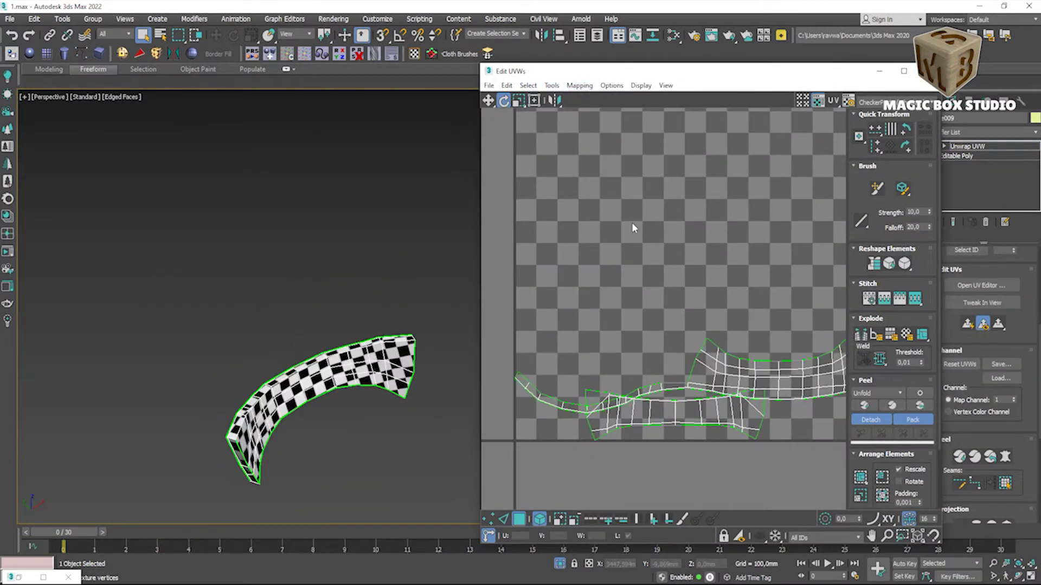
key("ctrl+z")
left_click(552, 86)
left_click(570, 274)
left_click(597, 148)
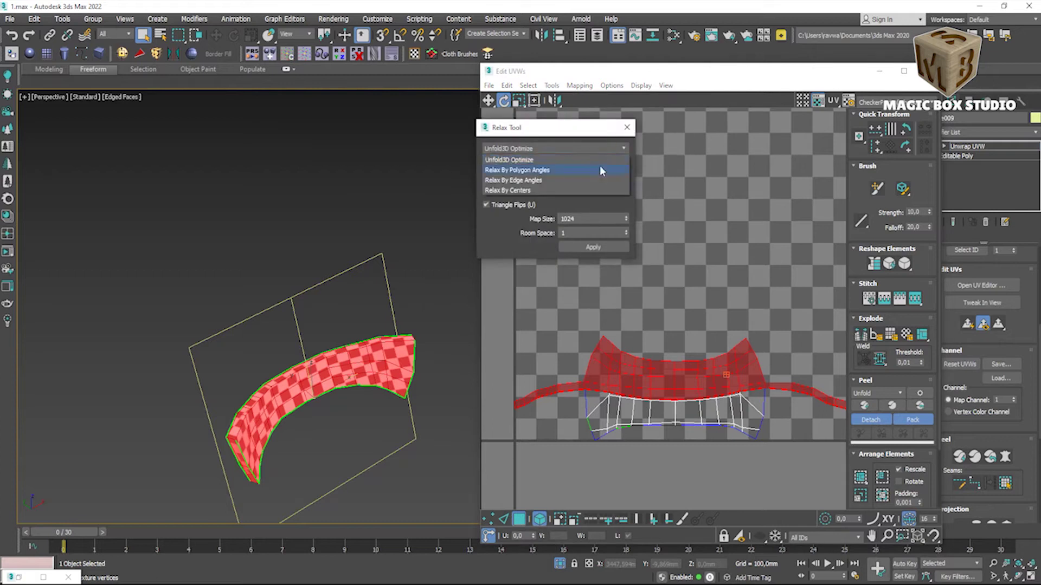
left_click(598, 168)
left_click(588, 221)
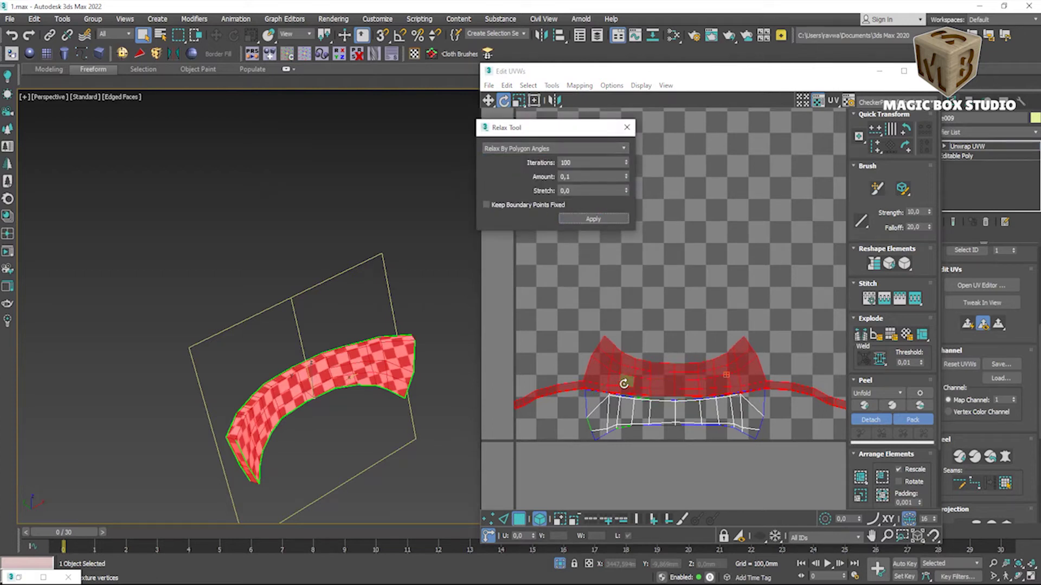
scroll(671, 397, "up", 4)
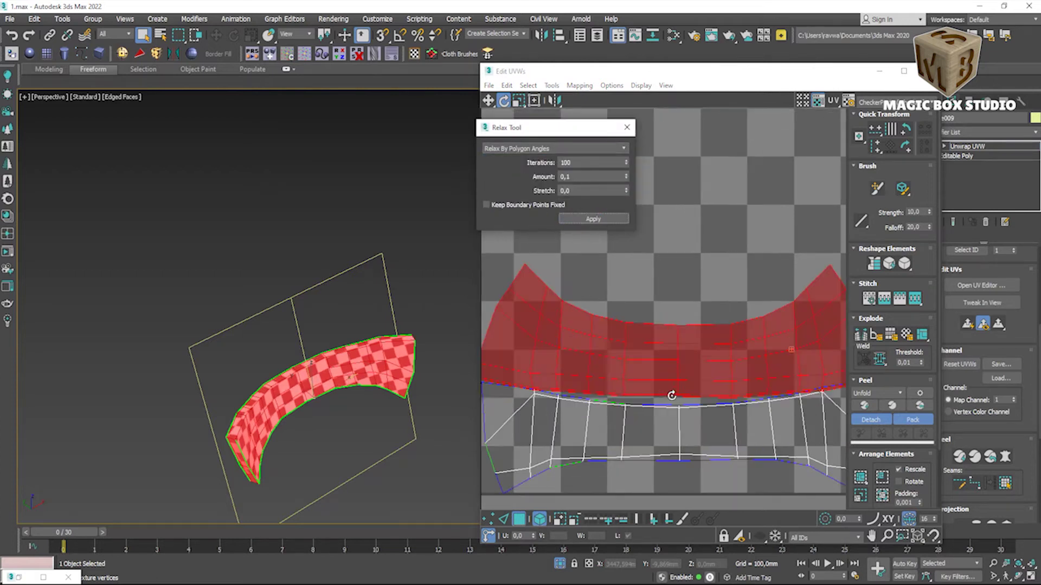
scroll(389, 353, "up", 6)
left_click(590, 221)
left_click(589, 221)
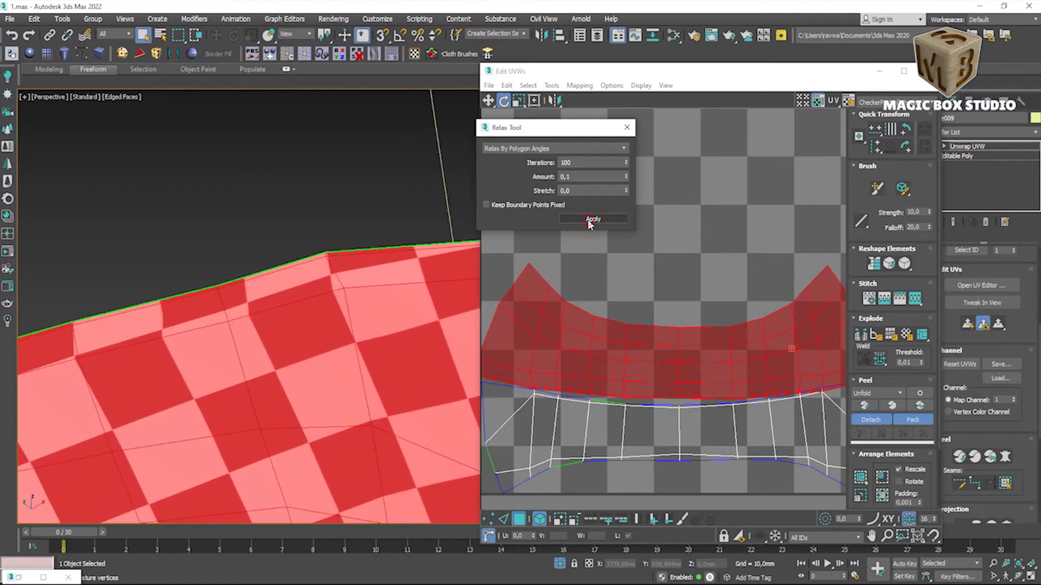
Step: Rotate the relaxed UV shape, then exit isolation to show all the chairs
scroll(611, 363, "down", 3)
scroll(617, 368, "down", 2)
left_click_drag(617, 369, 724, 222)
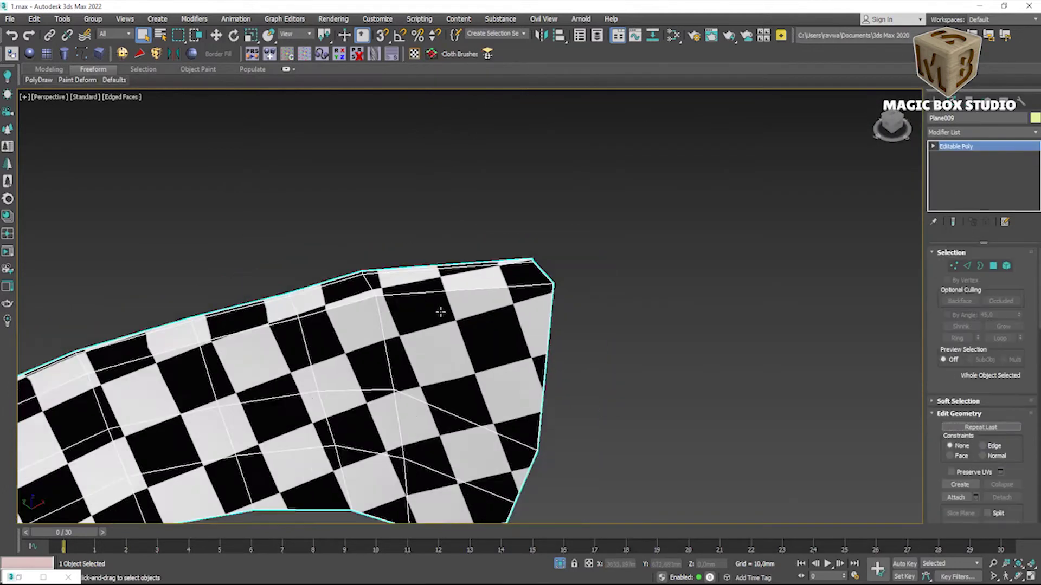
scroll(442, 309, "down", 3)
key("alt+q")
scroll(443, 319, "down", 5)
middle_click_drag(443, 319, 499, 258, "alt")
scroll(500, 258, "up", 6)
Step: Orbit around the chair to inspect the backrest against the reference chair
key("1")
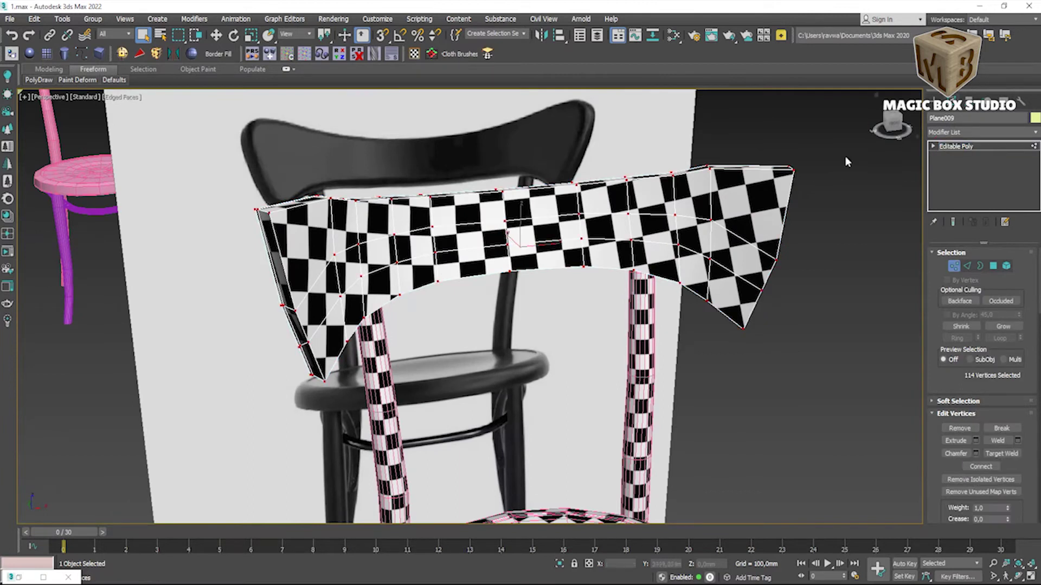
left_click(955, 147)
scroll(433, 271, "down", 4)
middle_click_drag(434, 271, 409, 250, "alt")
scroll(409, 250, "up", 4)
scroll(434, 266, "down", 3)
scroll(470, 283, "up", 4)
middle_click_drag(470, 283, 500, 270, "alt")
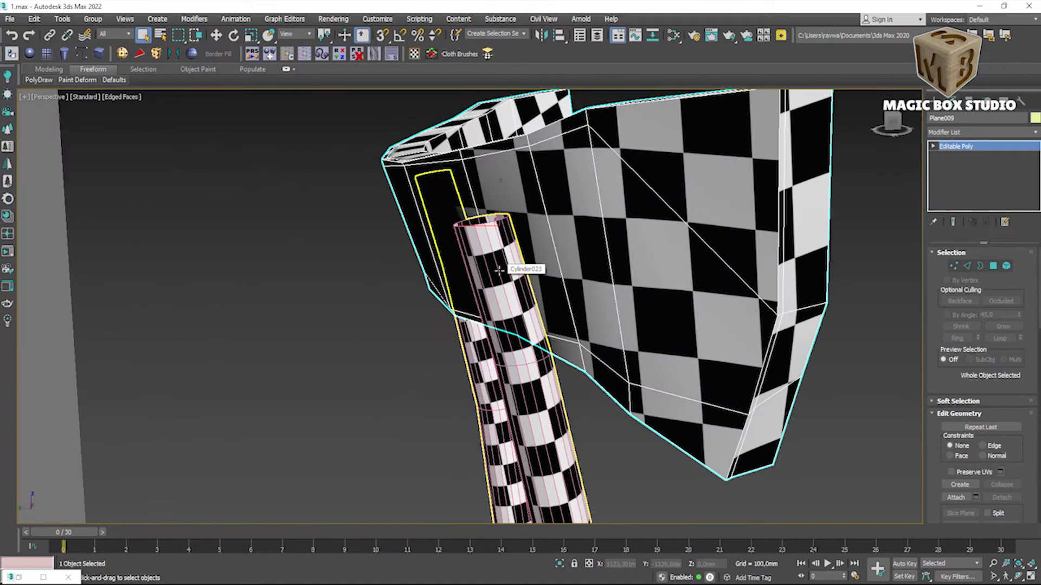
scroll(500, 270, "down", 5)
scroll(499, 270, "down", 3)
mouse_move(499, 270)
middle_mouse_down("alt")
mouse_move(488, 282)
mouse_move(520, 282)
middle_mouse_up("alt")
scroll(488, 282, "up", 4)
scroll(433, 264, "up", 4)
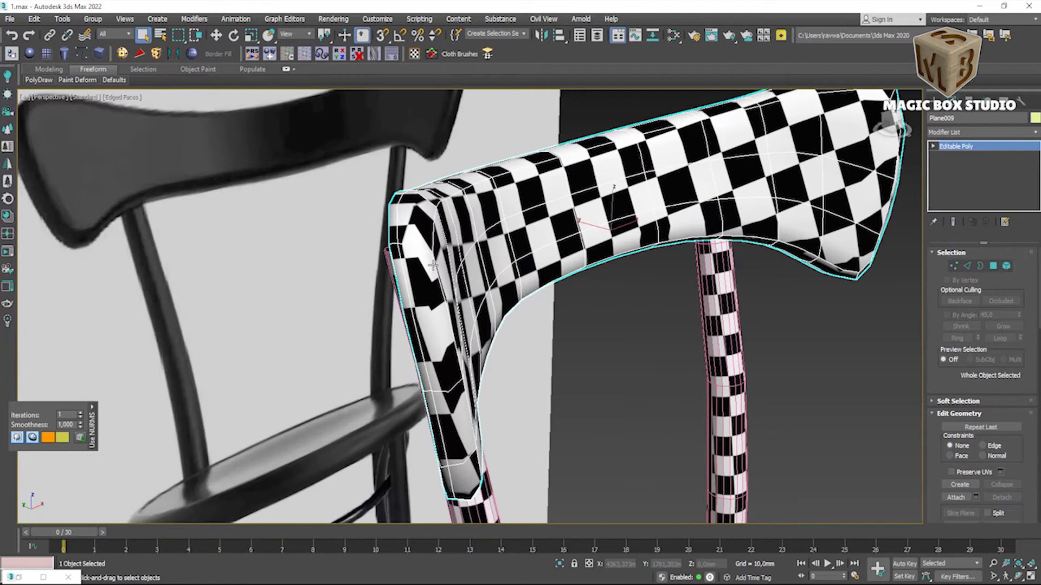
scroll(656, 274, "down", 4)
scroll(479, 284, "down", 2)
middle_click_drag(479, 285, 675, 255, "alt")
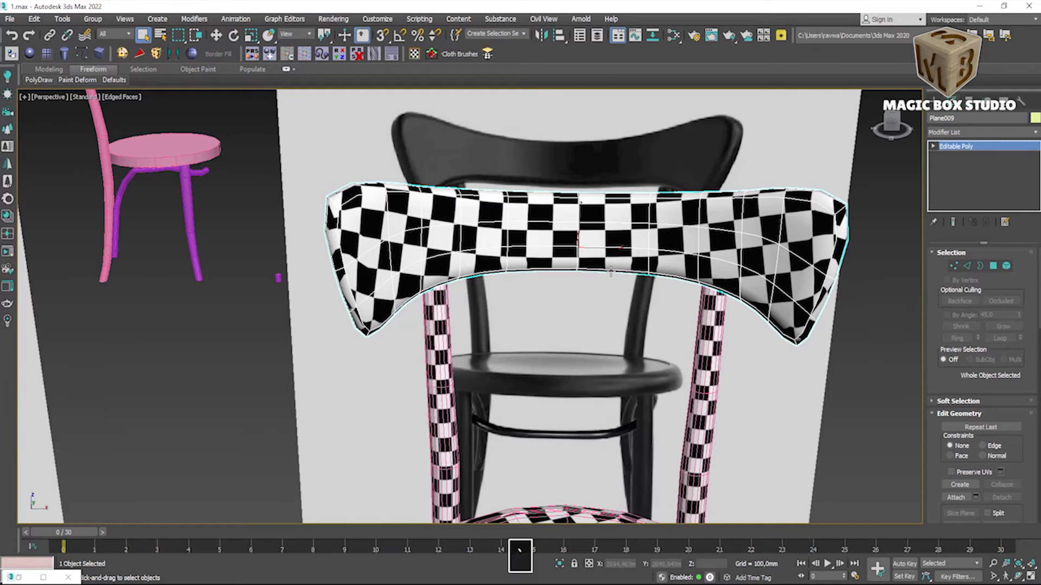
scroll(675, 255, "down", 6)
middle_click_drag(694, 435, 711, 430)
Step: Shift-drag the seven chair parts in the Top view to make a Copy
left_click_drag(743, 483, 545, 302)
key("space")
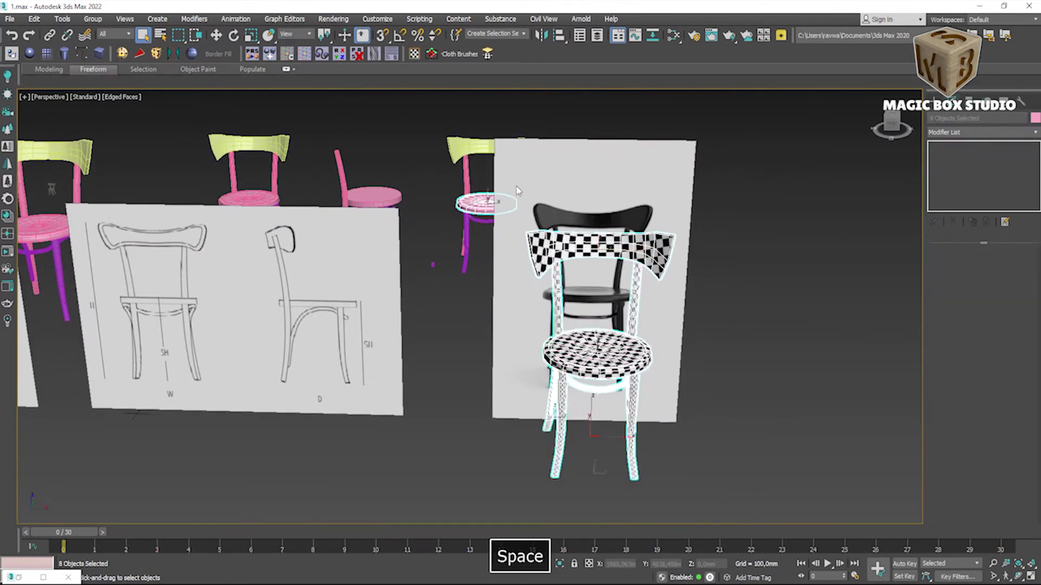
key("space")
scroll(403, 222, "down", 2)
left_click_drag(511, 348, 344, 228)
scroll(476, 302, "down", 3)
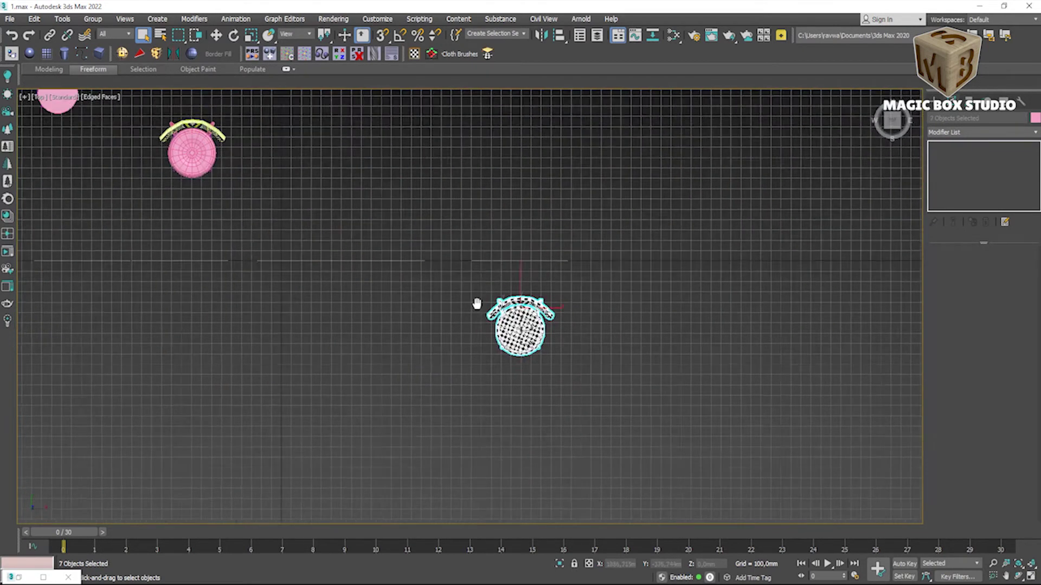
scroll(521, 325, "down", 3)
key("w")
left_click_drag(539, 320, 135, 173, "shift")
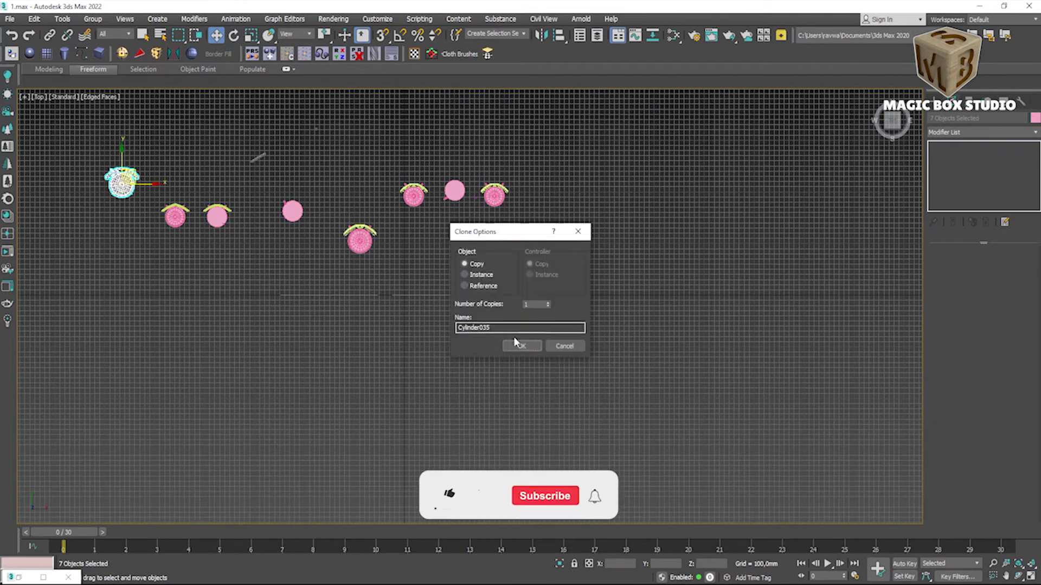
left_click(525, 343)
key("space")
left_click(602, 249)
Step: Try TurboSmooth on the backrest, then undo it to leave no smoothing
key("z")
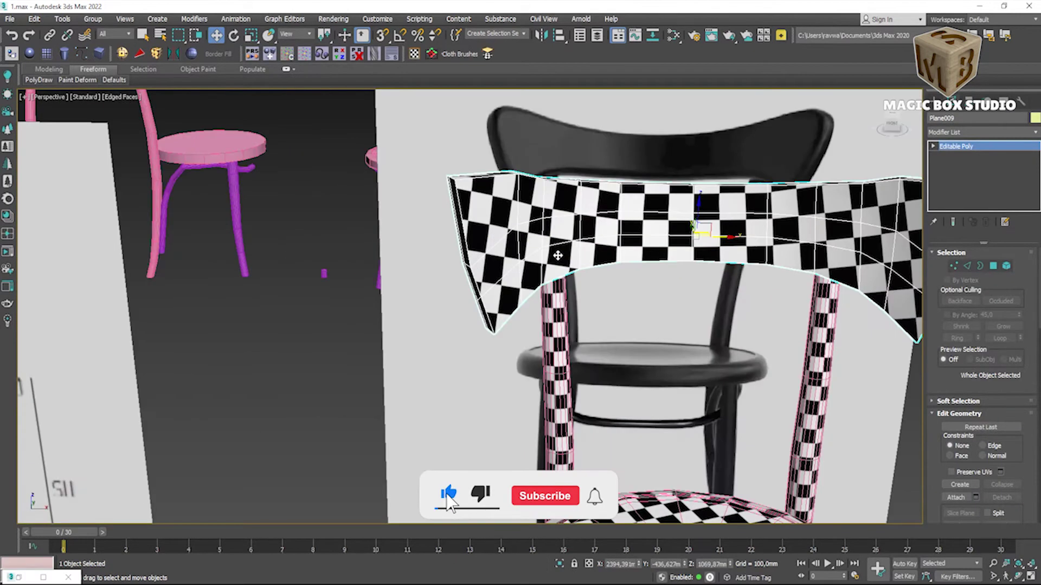
left_click(1034, 133)
scroll(989, 454, "down", 5)
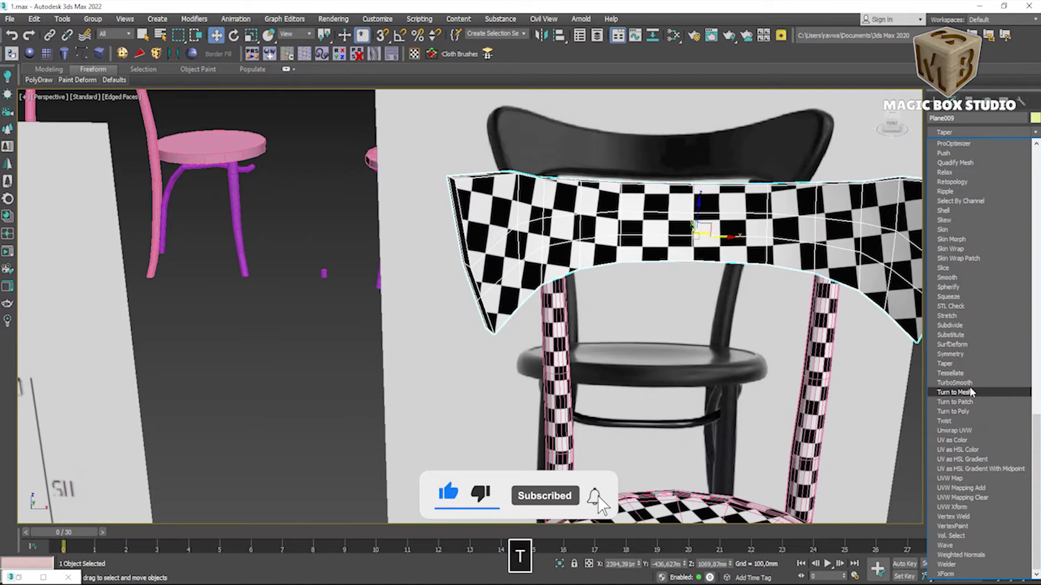
left_click(965, 428)
middle_click_drag(545, 306, 648, 302, "alt")
key("shift+z")
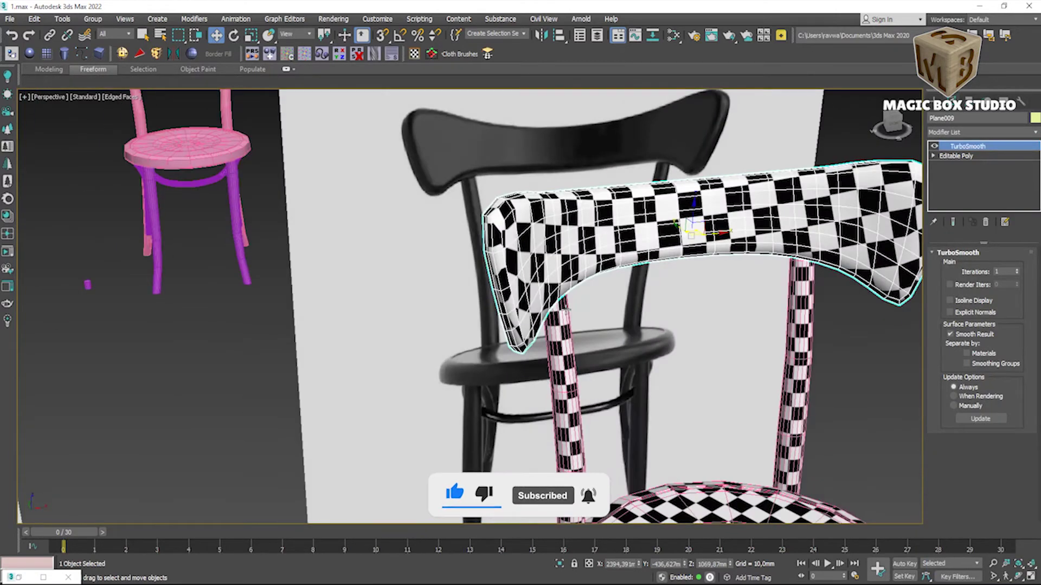
middle_click_drag(545, 306, 602, 374, "alt")
key("shift+z")
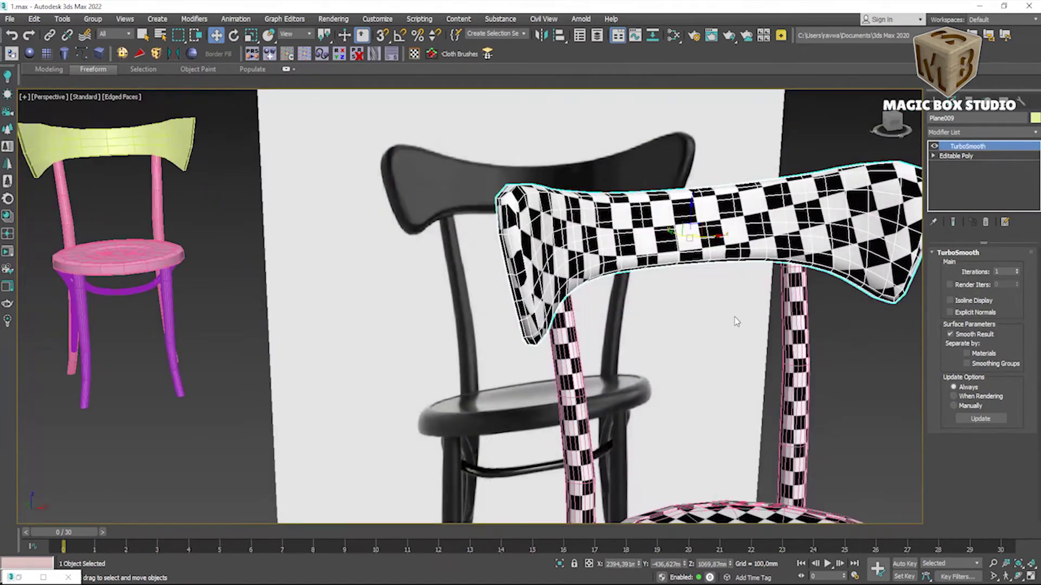
key("ctrl+z")
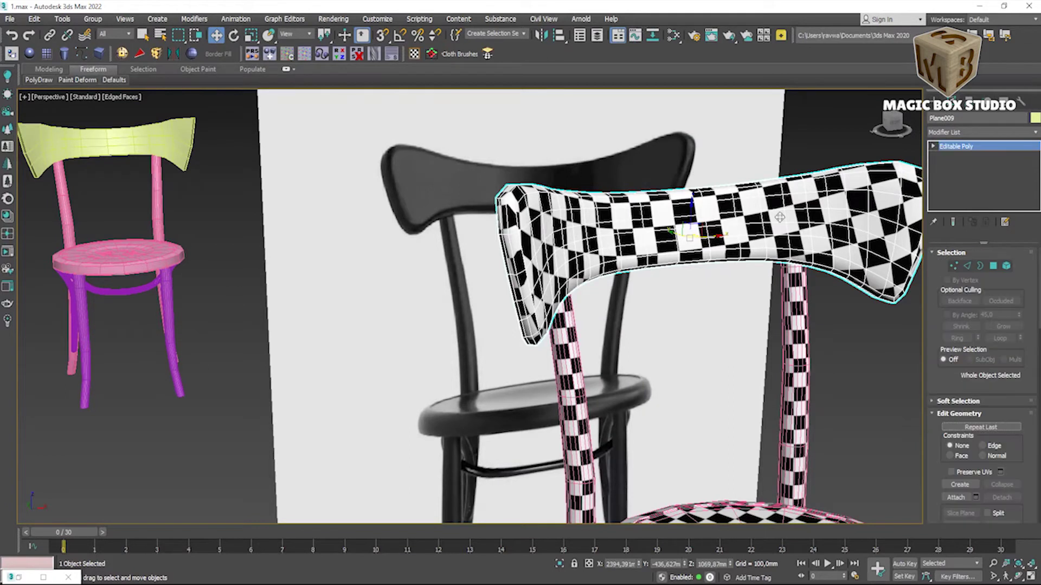
Step: Add Unwrap UVW, unfold the backrest's shell, and collapse it to Editable Poly
left_click(415, 52)
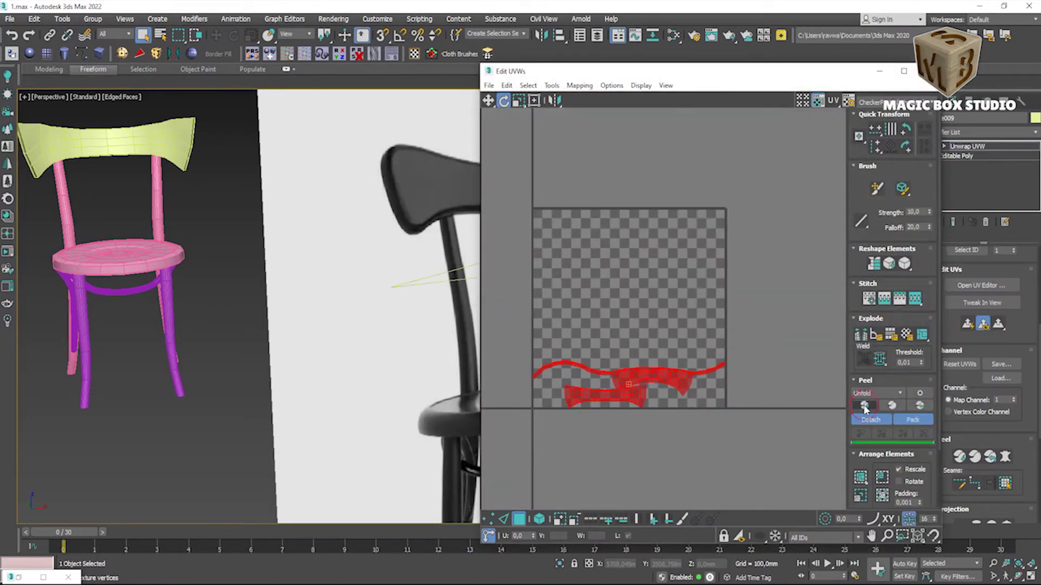
left_click(864, 406)
scroll(637, 383, "up", 3)
left_click(879, 71)
scroll(580, 255, "up", 3)
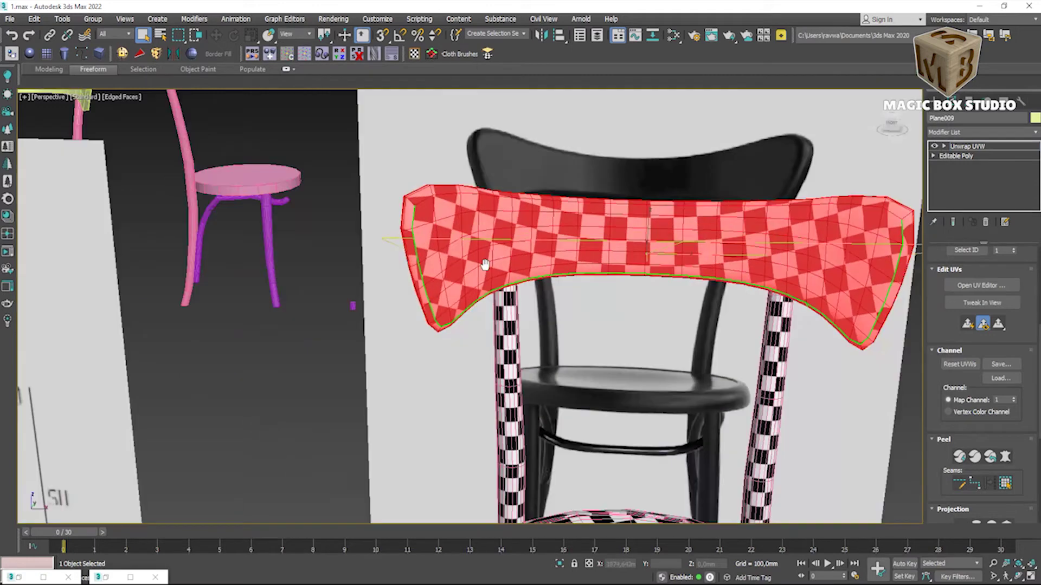
mouse_move(580, 254)
middle_mouse_down()
mouse_move(528, 261)
mouse_move(482, 249)
mouse_move(528, 241)
mouse_move(520, 272)
mouse_move(718, 286)
mouse_move(614, 285)
middle_mouse_up()
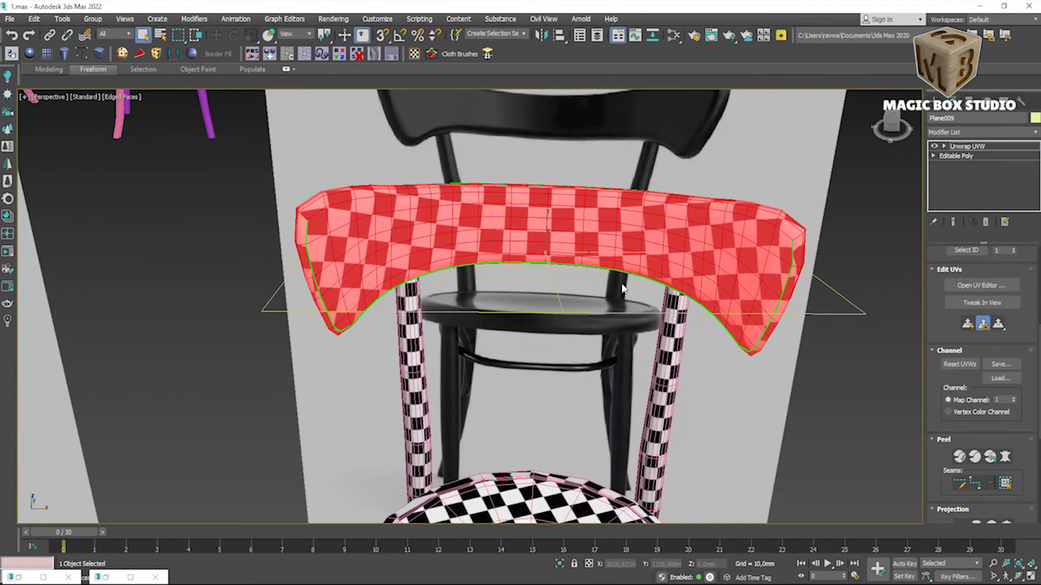
left_click(414, 374)
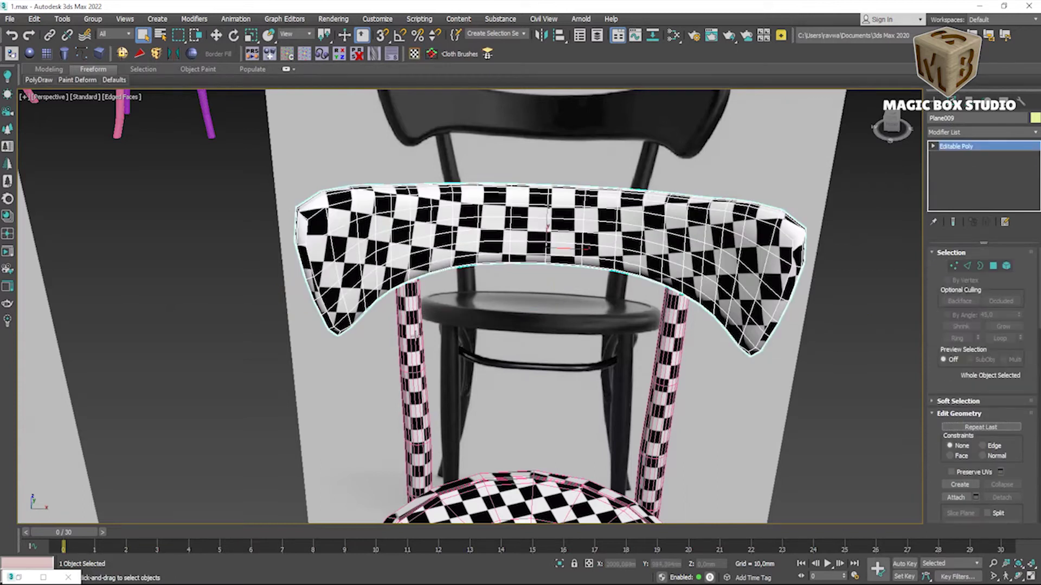
Step: Isolate the curved leg, toggle its Symmetry visibility, and delete the Symmetry modifier
mouse_move(414, 374)
middle_mouse_down("alt")
mouse_move(532, 367)
mouse_move(502, 228)
mouse_move(478, 359)
mouse_move(483, 346)
middle_mouse_up("alt")
key("alt+q")
scroll(482, 347, "up", 5)
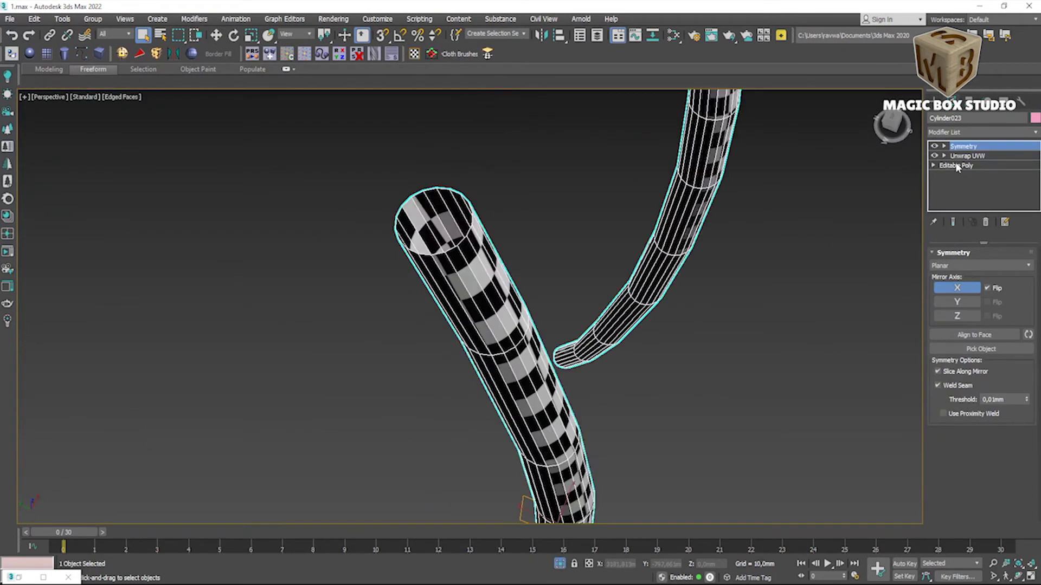
left_click(934, 146)
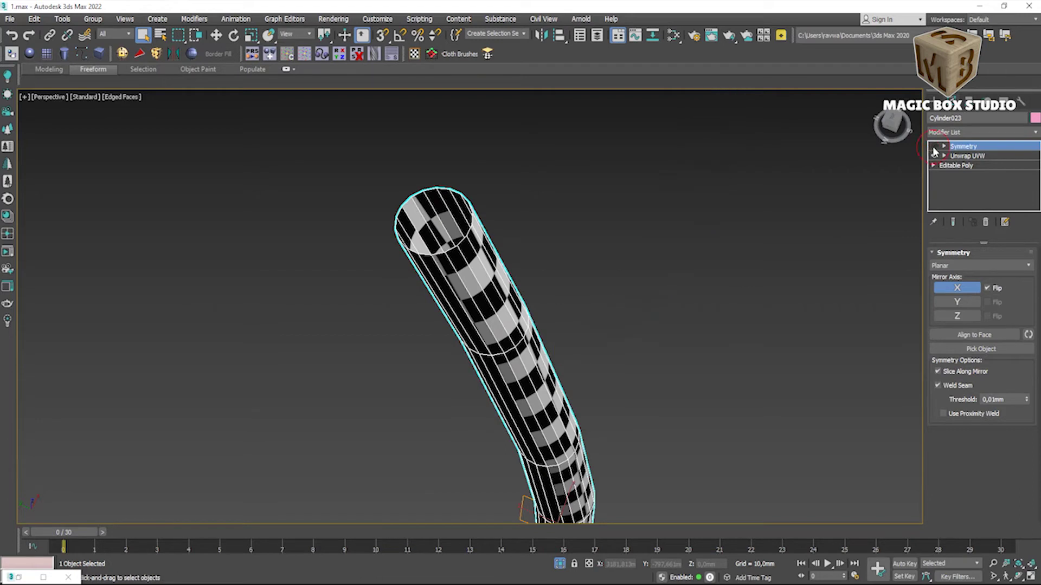
key("w")
left_click(933, 147)
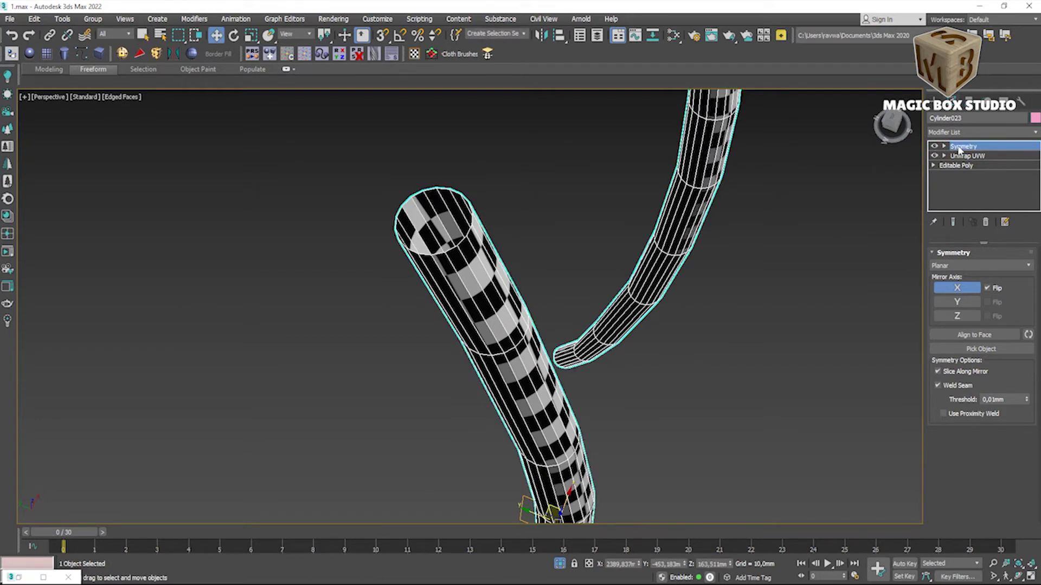
left_click(986, 223)
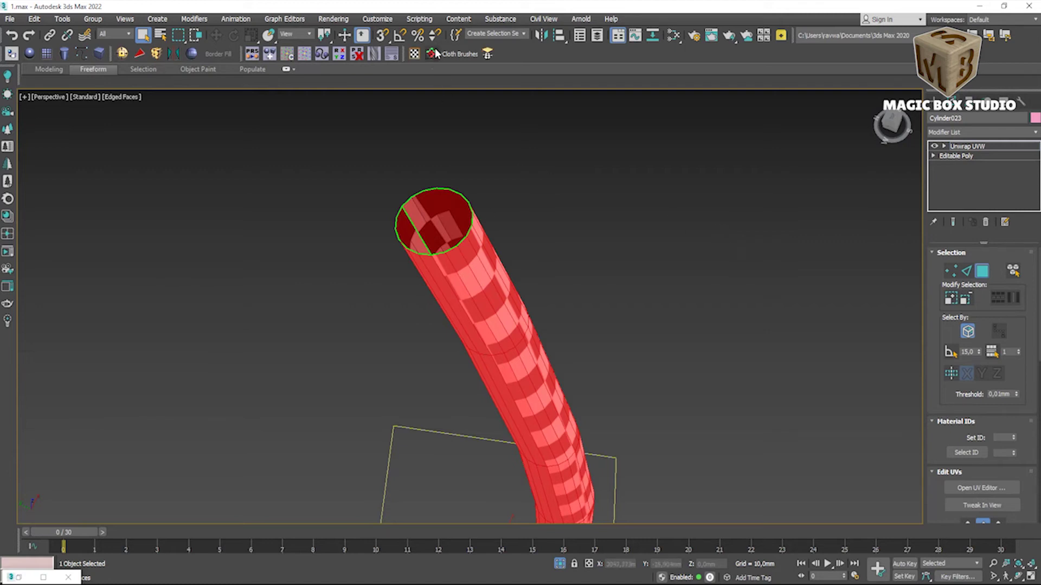
key("ctrl+z")
Step: Inset the leg's open top border twice with Shift+Scale and cap the remaining hole
key("3")
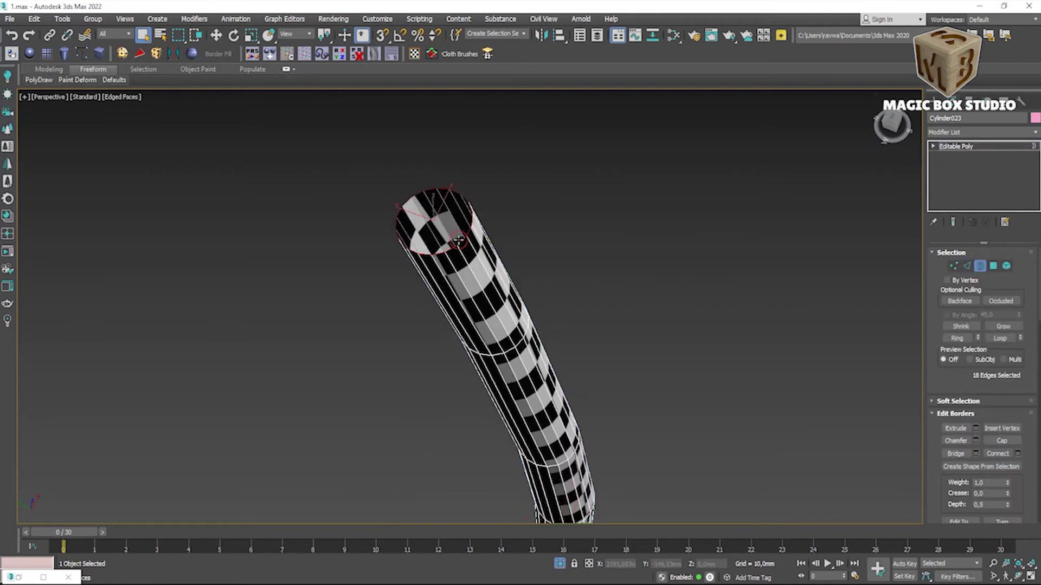
key("r")
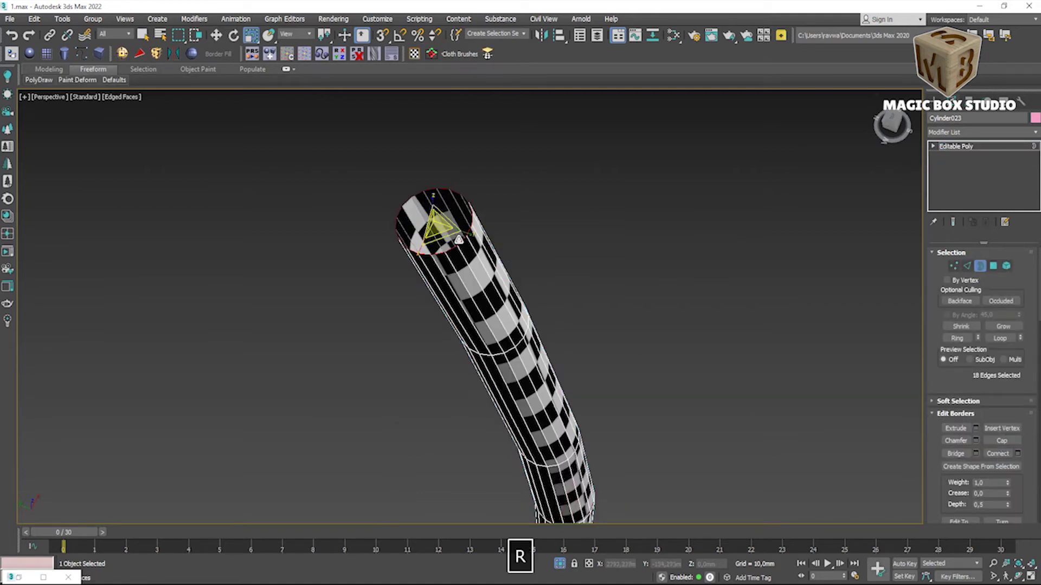
left_click_drag(450, 223, 448, 234, "shift")
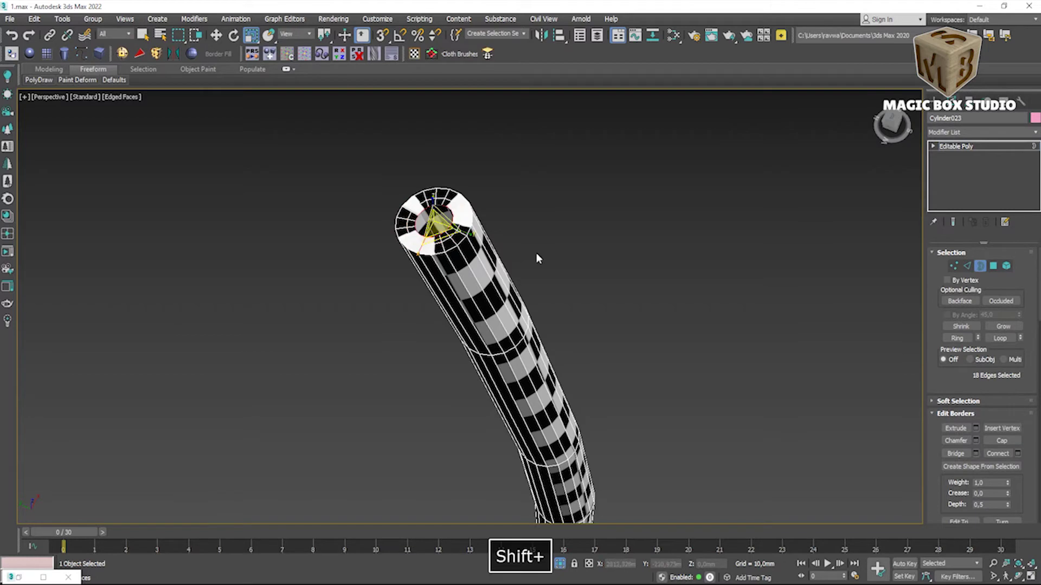
left_click_drag(428, 213, 425, 219, "shift")
right_click(426, 219)
left_click(390, 105)
Step: Leave border mode and select all of the leg's polygons
scroll(442, 235, "up", 4)
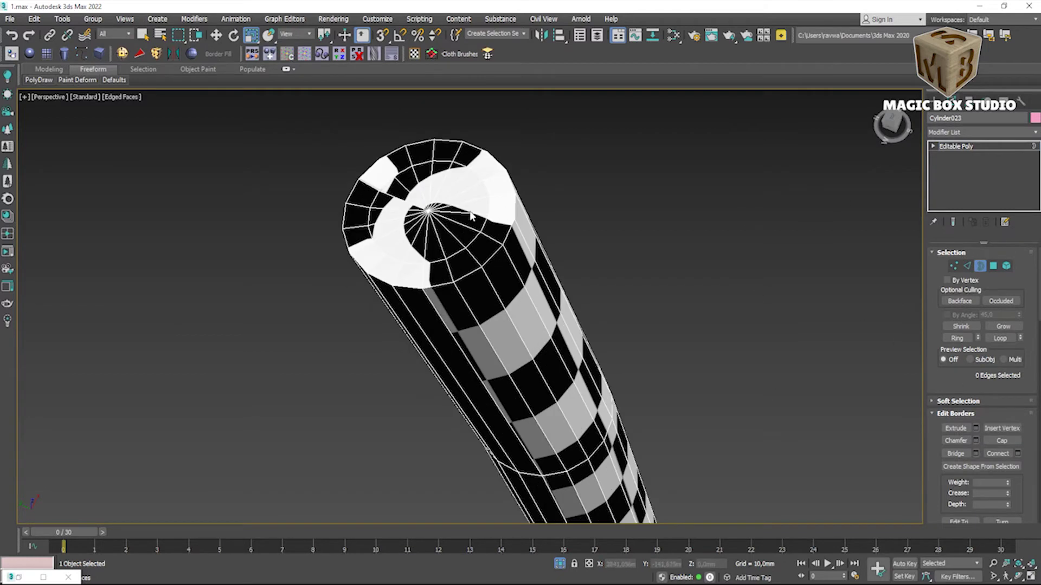
key("3")
left_click(988, 265)
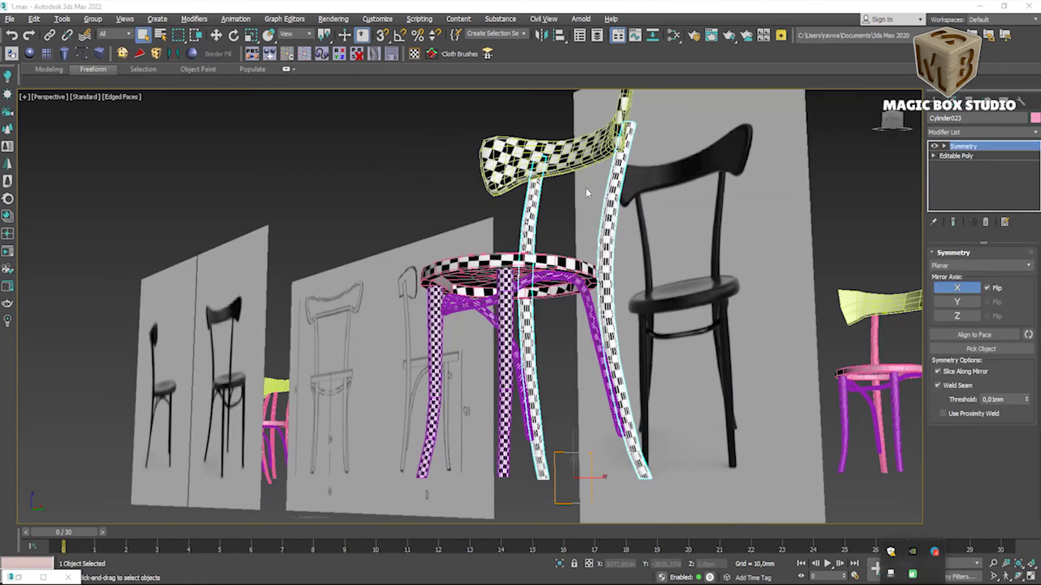
Step: Select the curved stretcher from the chair front and convert it to Editable Poly
middle_click_drag(589, 188, 630, 229, "alt")
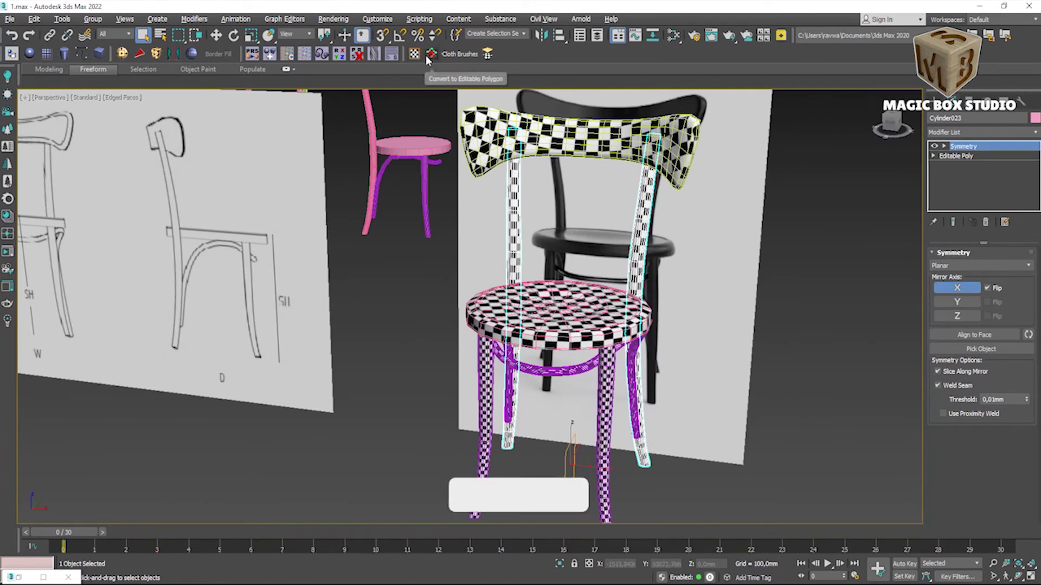
left_click(611, 203)
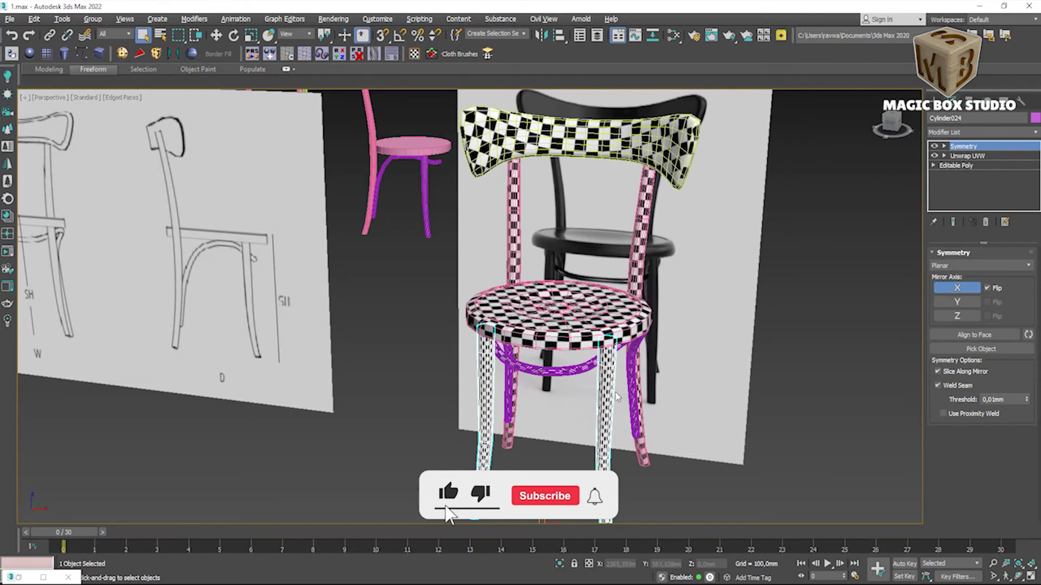
middle_click_drag(612, 388, 599, 282)
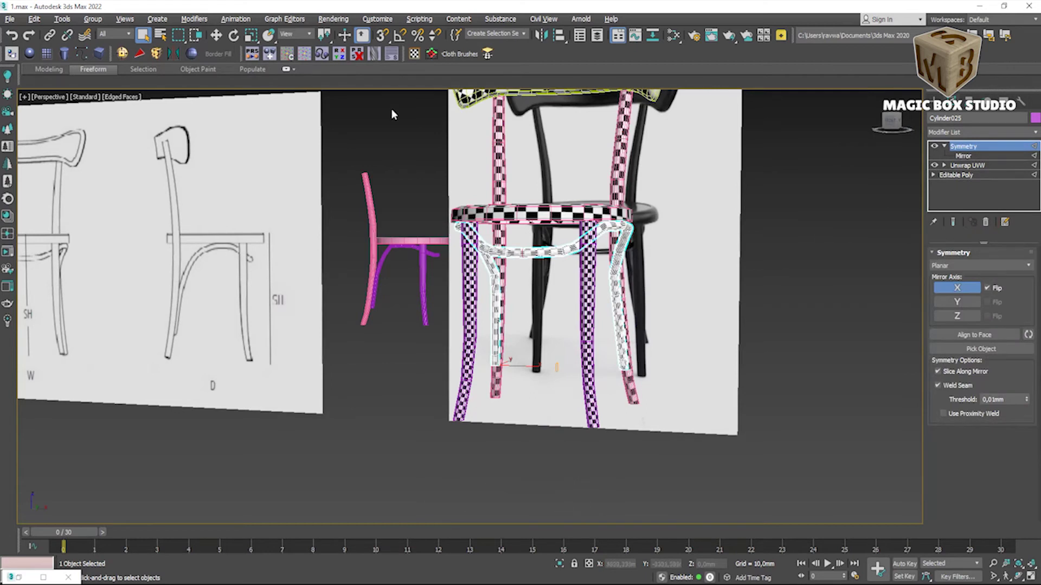
scroll(529, 252, "up", 6)
scroll(525, 252, "down", 3)
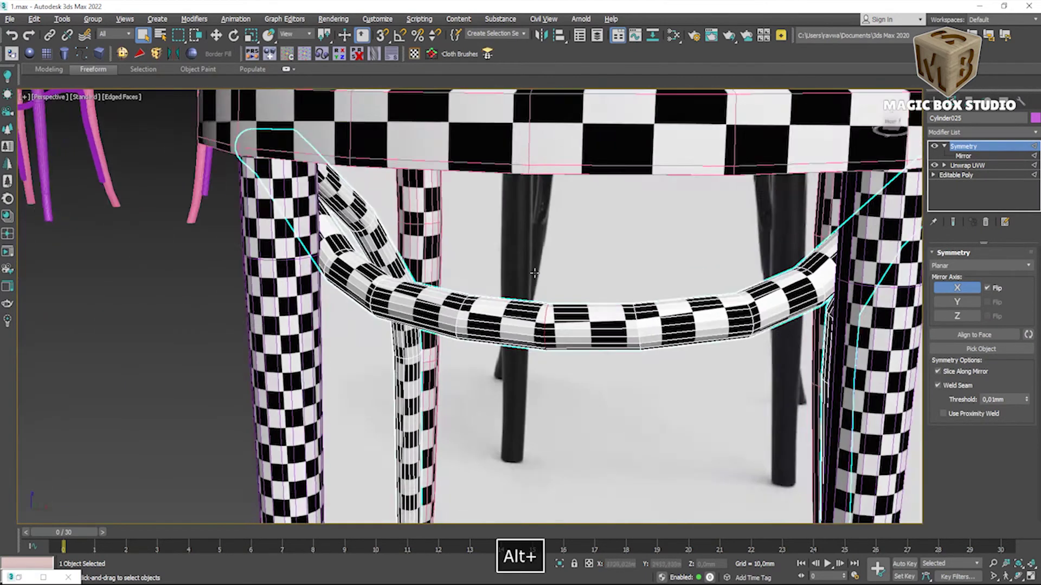
middle_click_drag(525, 252, 473, 242, "alt")
left_click(472, 242)
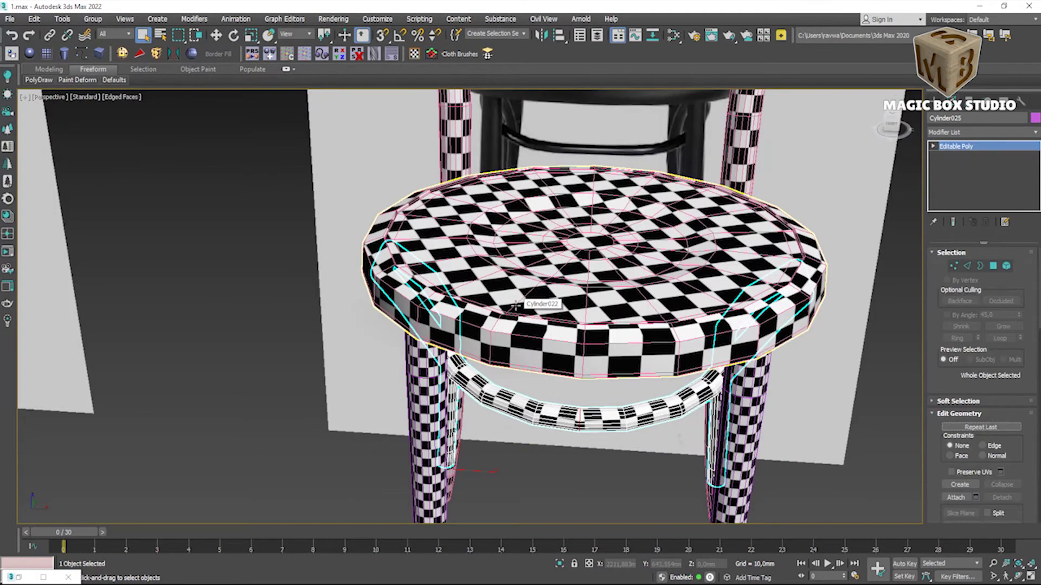
Step: Isolate the stretcher, add Unwrap UVW and move one UV strip aside in the editor
key("alt+q")
left_click(432, 56)
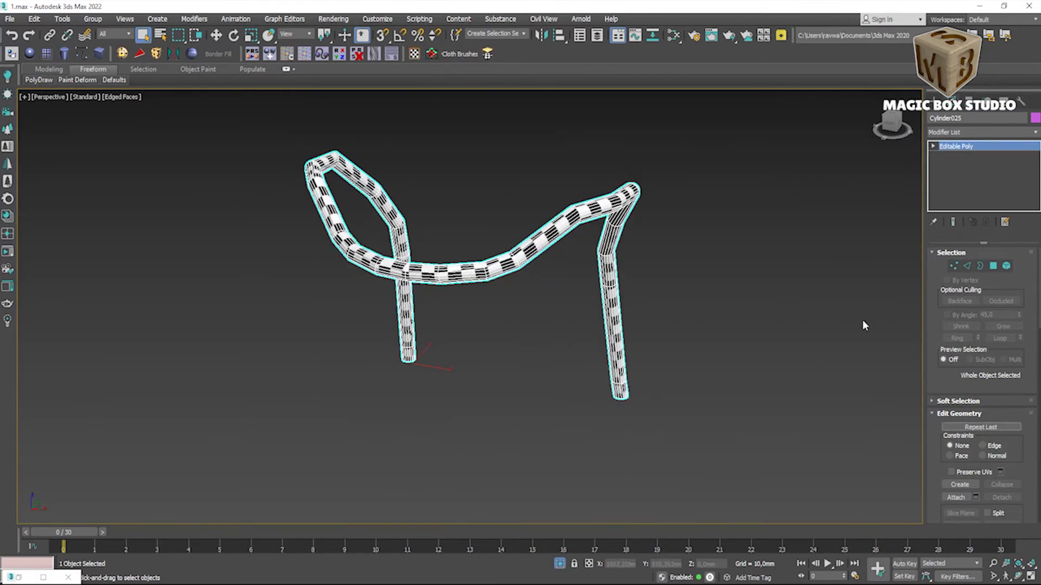
left_click(981, 421)
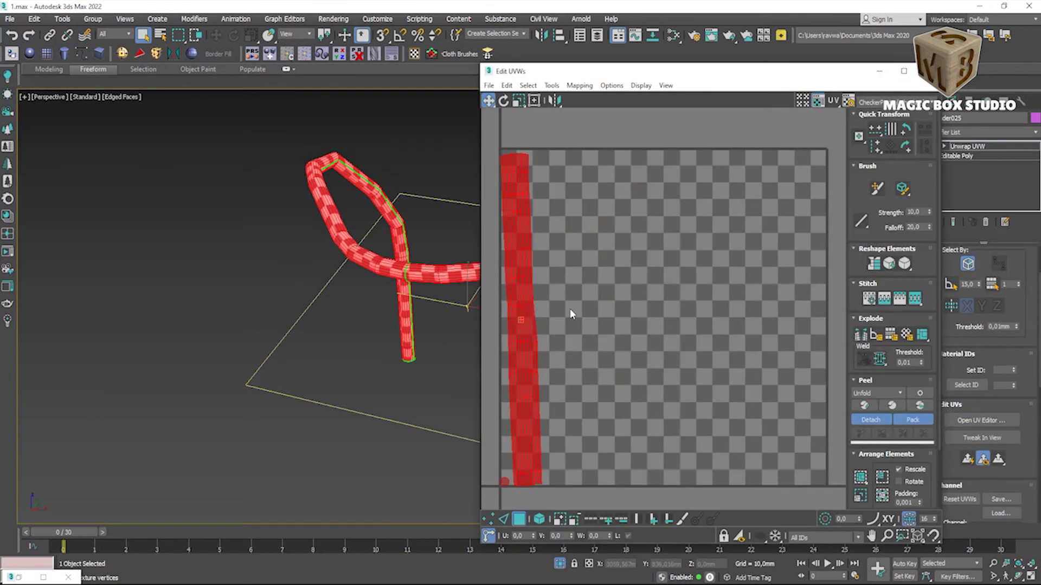
left_click_drag(524, 412, 648, 411)
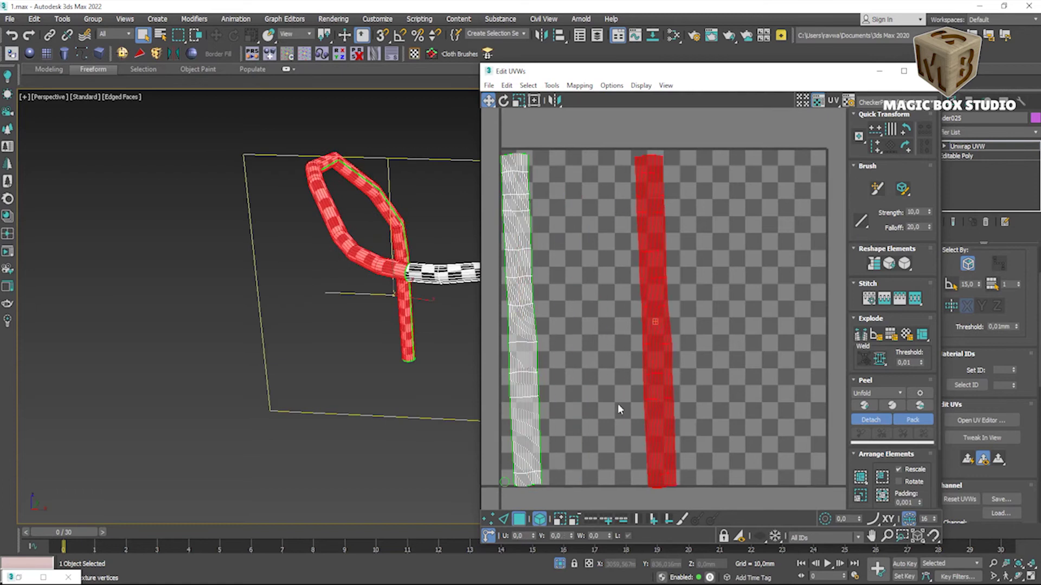
Step: Select the shell's top seam edge and stitch the seam edges together
left_click(504, 519)
scroll(538, 495, "up", 2)
scroll(539, 495, "up", 2)
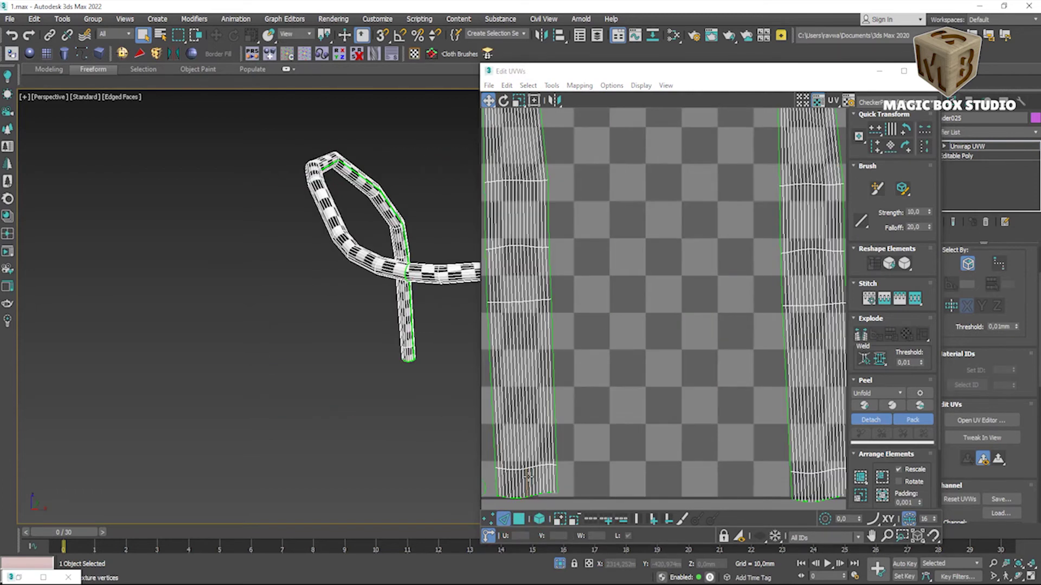
scroll(410, 285, "up", 4)
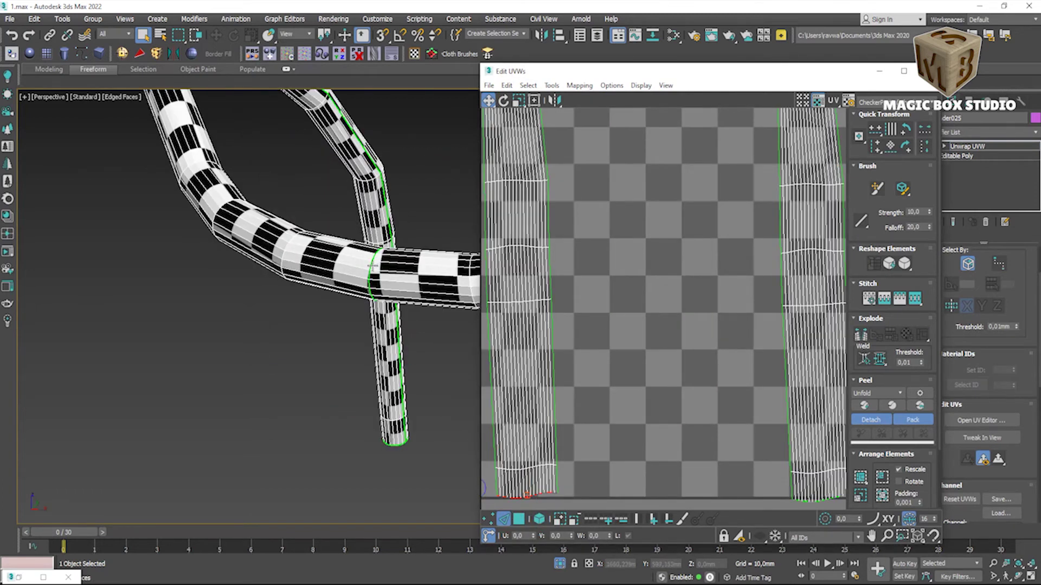
scroll(372, 268, "down", 4)
scroll(599, 274, "down", 3)
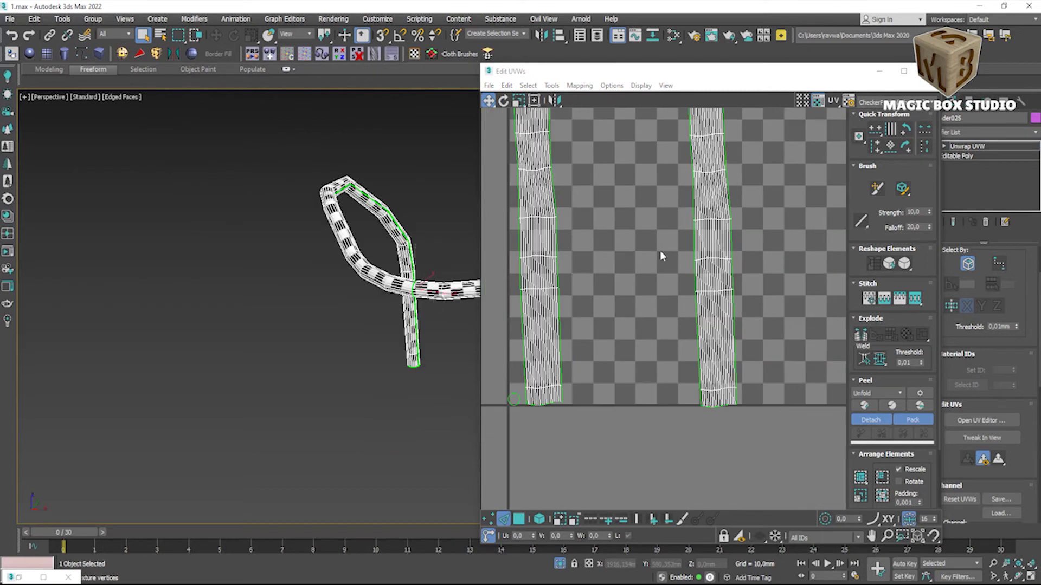
scroll(717, 130, "up", 3)
scroll(717, 130, "up", 2)
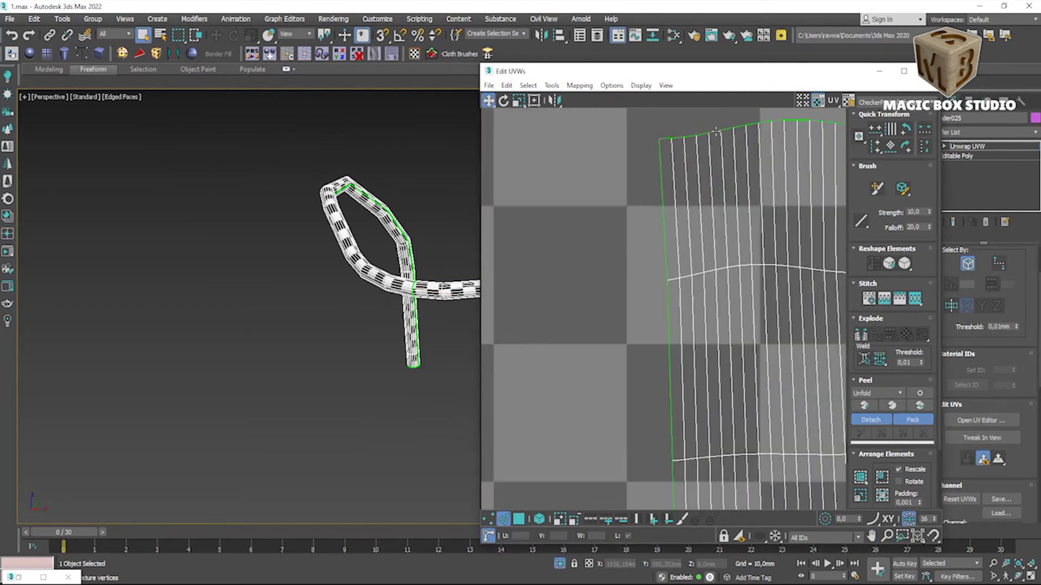
scroll(439, 282, "up", 4)
scroll(694, 217, "down", 3)
scroll(693, 216, "down", 2)
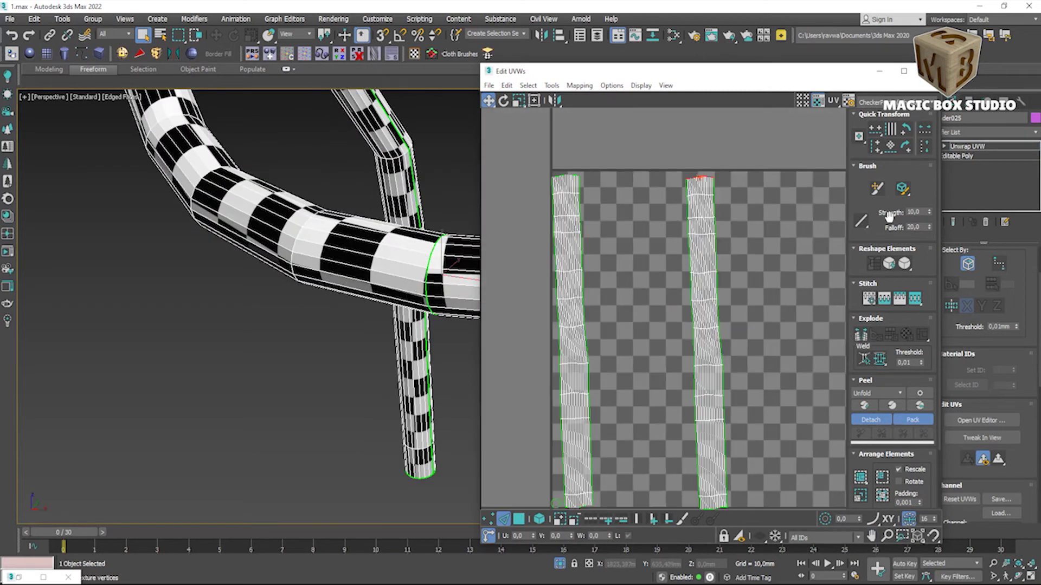
scroll(705, 184, "up", 5)
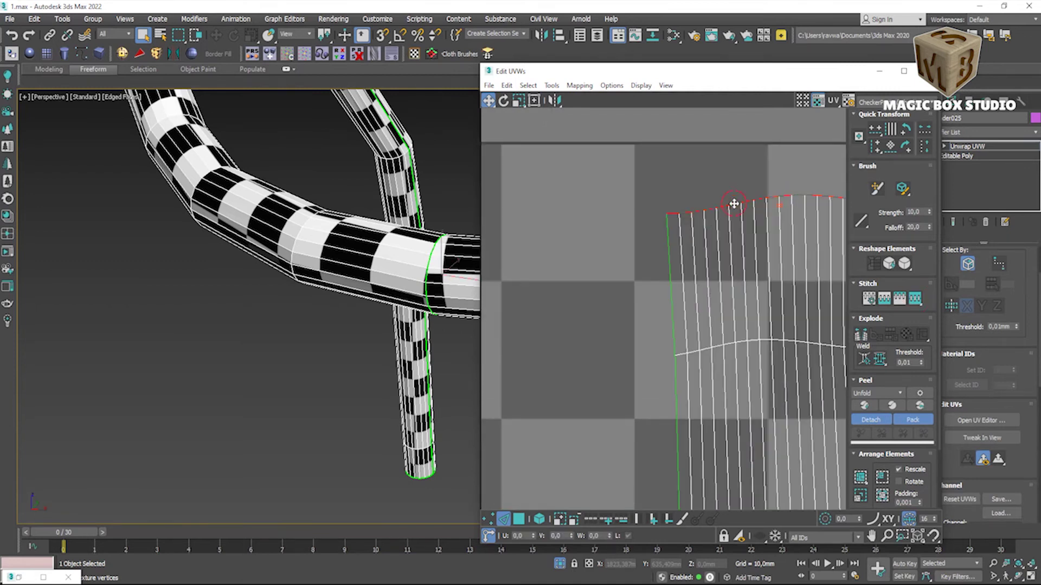
scroll(682, 223, "down", 5)
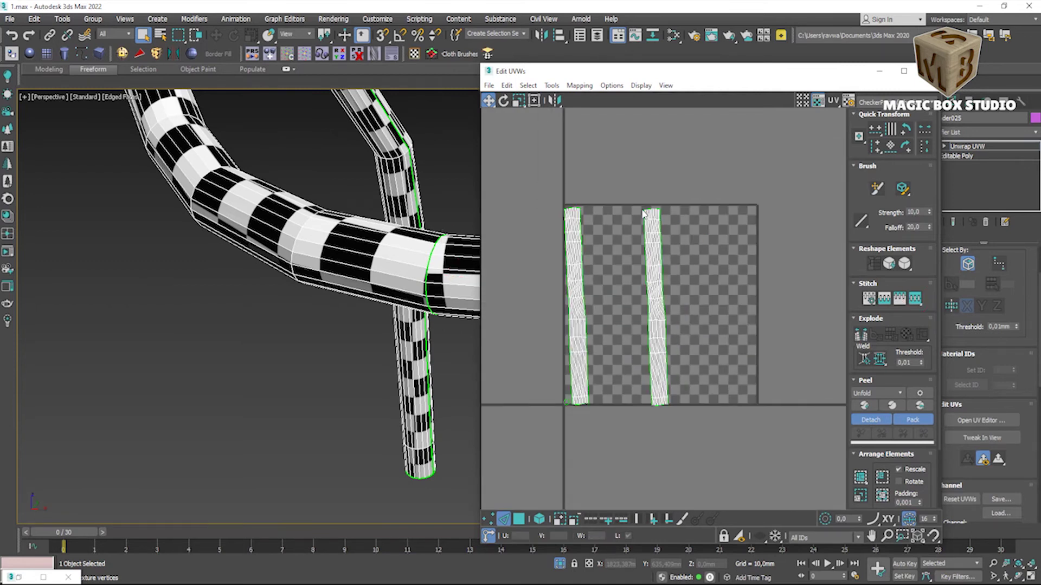
left_click(427, 275)
scroll(616, 220, "up", 3)
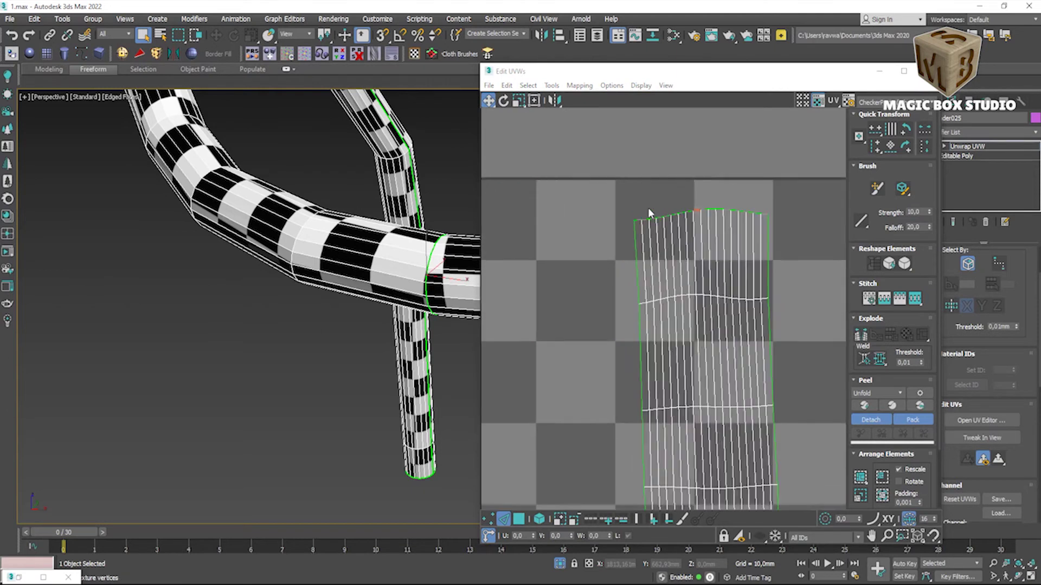
scroll(648, 219, "up", 2)
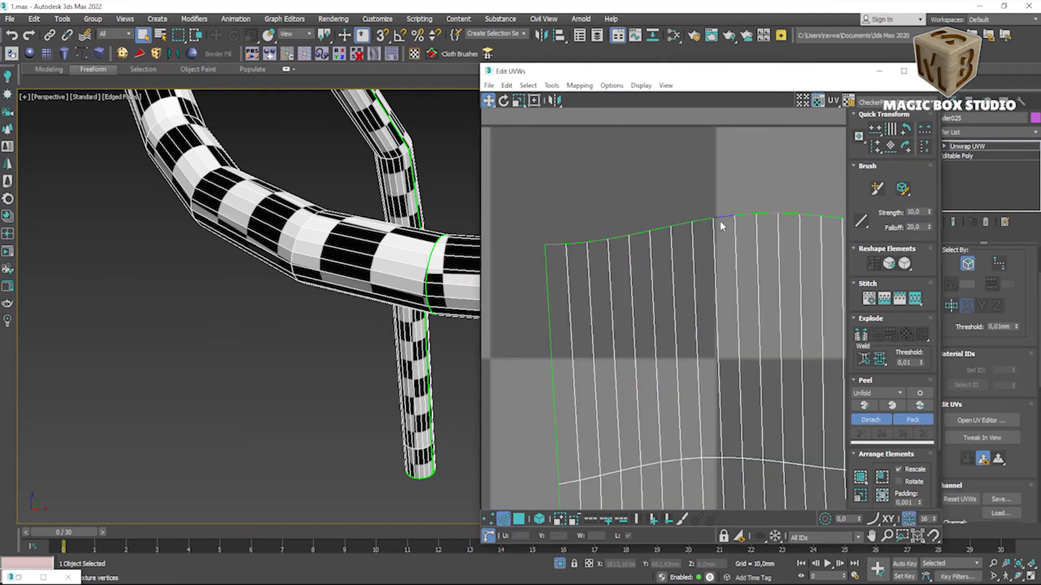
left_click(914, 298)
Step: Check the stitched shell, close the UV editor and collapse Unwrap UVW into Editable Poly
scroll(565, 448, "down", 3)
scroll(612, 424, "up", 3)
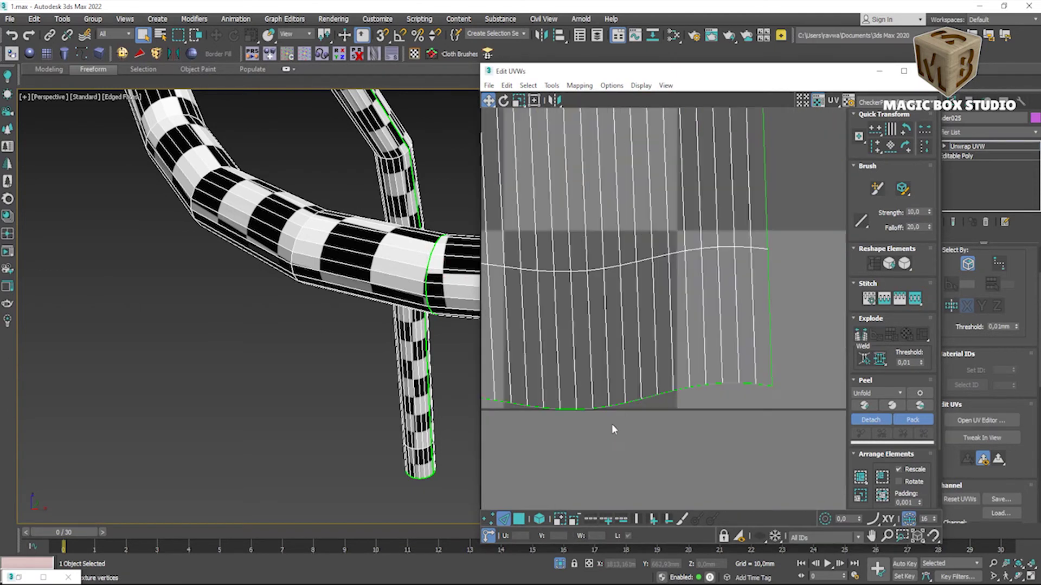
scroll(359, 349, "down", 5)
scroll(623, 380, "down", 3)
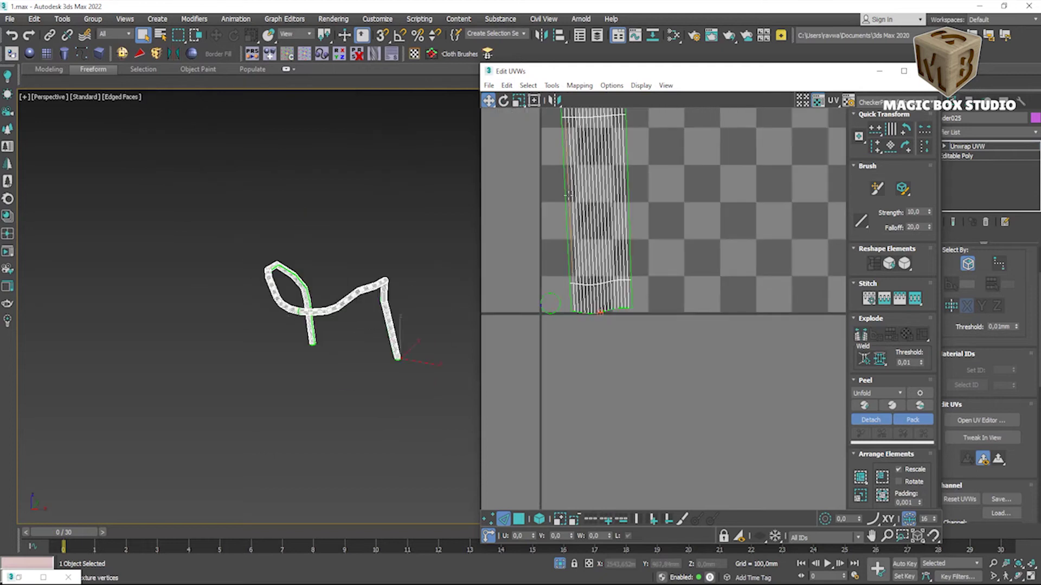
scroll(629, 390, "up", 2)
middle_click_drag(623, 401, 634, 409)
middle_click_drag(643, 108, 645, 281)
scroll(645, 281, "up", 5)
left_click(652, 307)
left_click(927, 71)
left_click(986, 223)
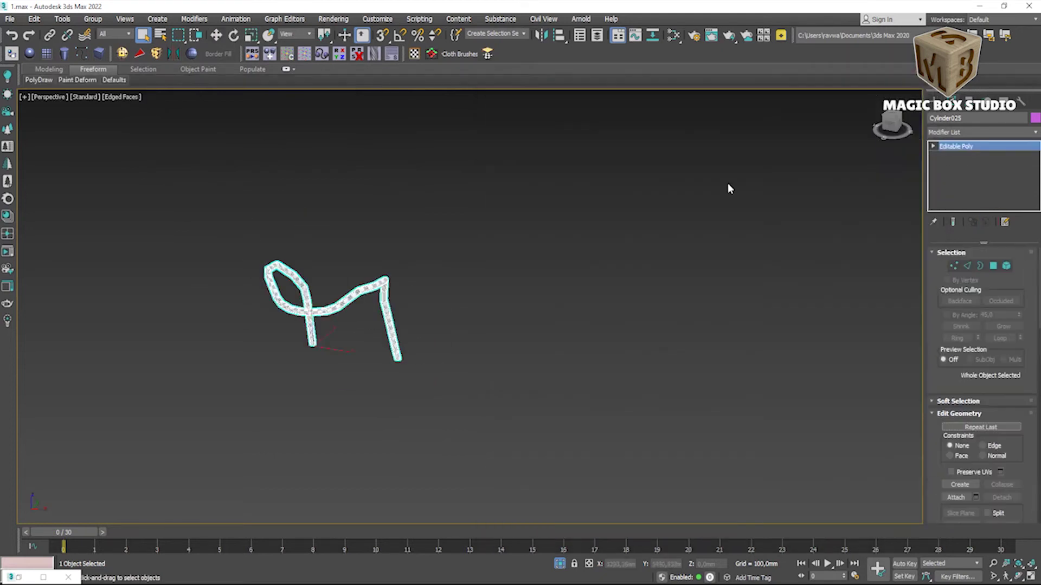
Step: Weld all of the tube's vertices, reducing them from 432 to 414
key("1")
key("z")
key("ctrl+a")
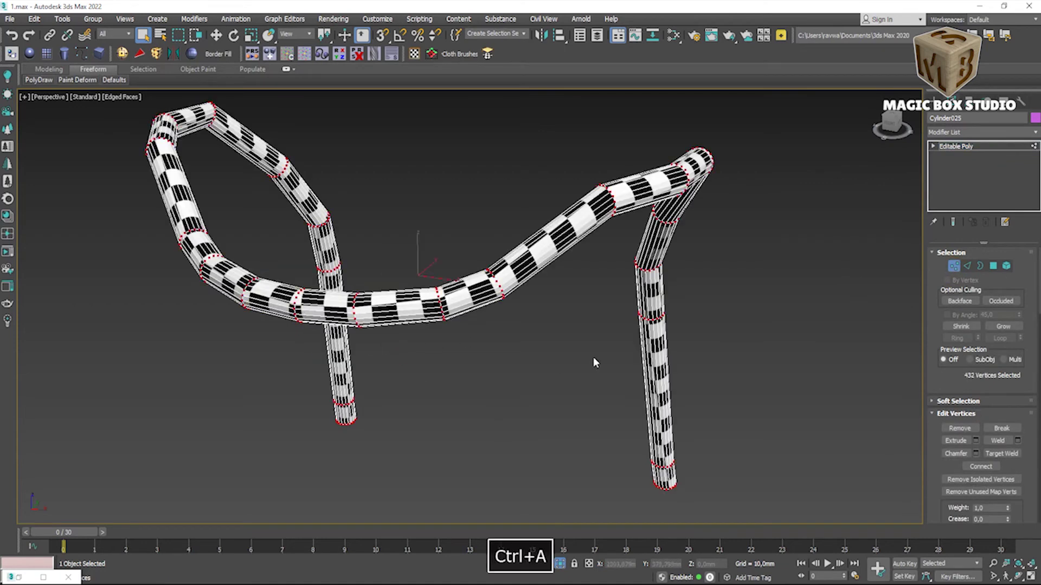
left_click(1018, 442)
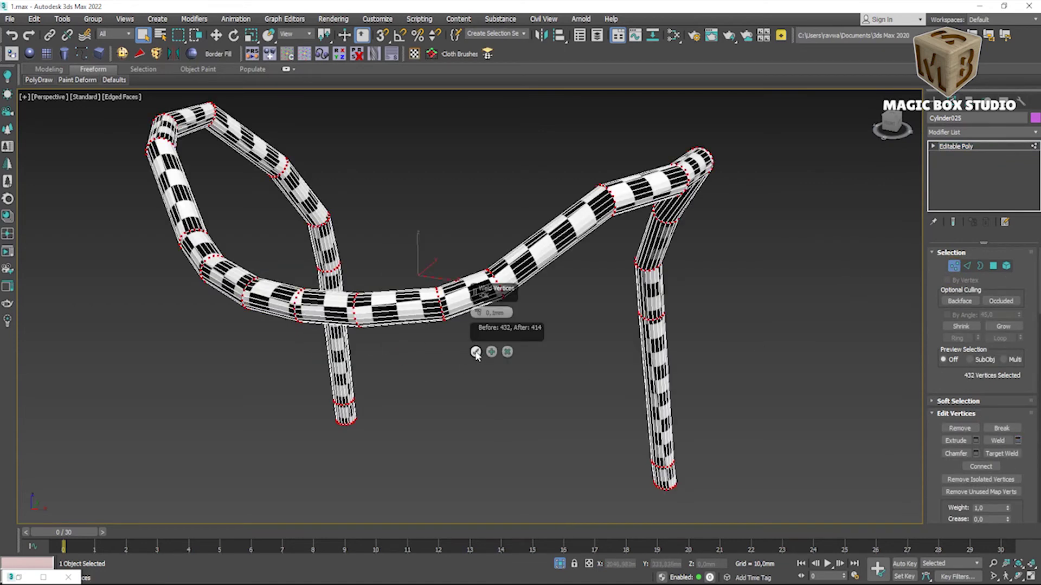
left_click(475, 352)
left_click(969, 148)
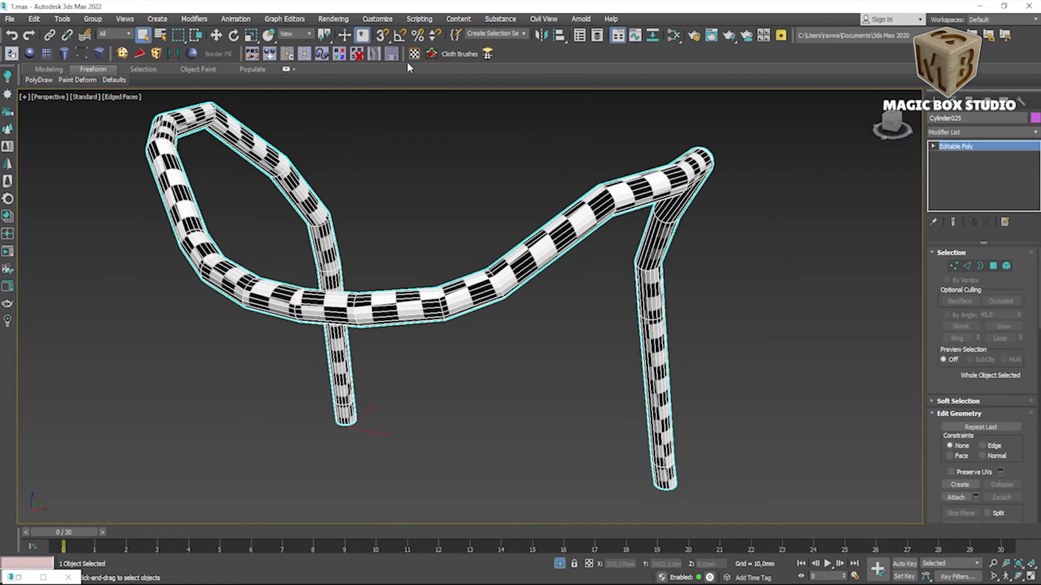
Step: Add Unwrap UVW, open the UV editor and move one UV island to the right
key("u")
key("ctrl+e")
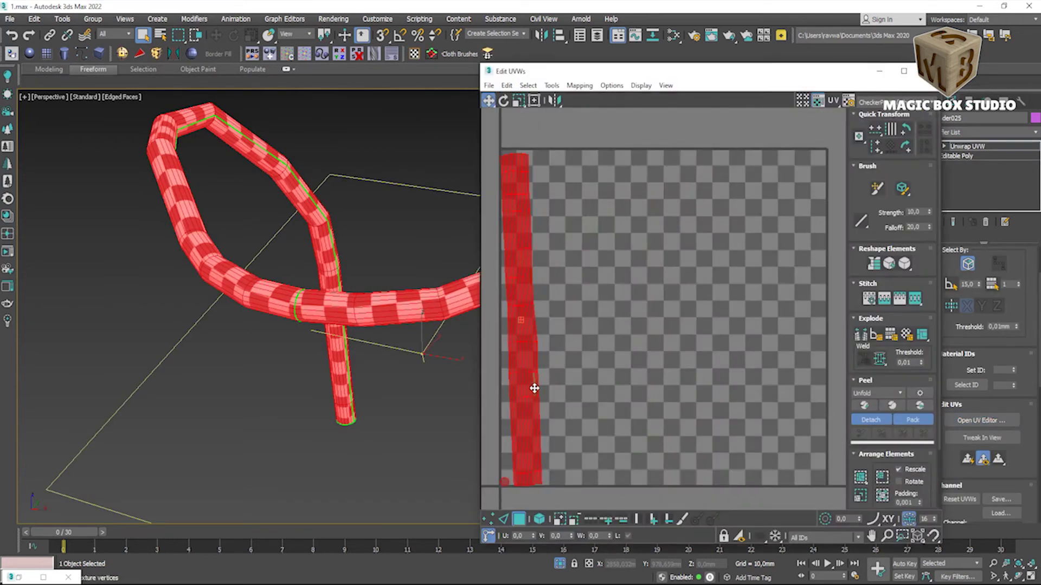
left_click(562, 505)
left_click_drag(515, 355, 642, 354)
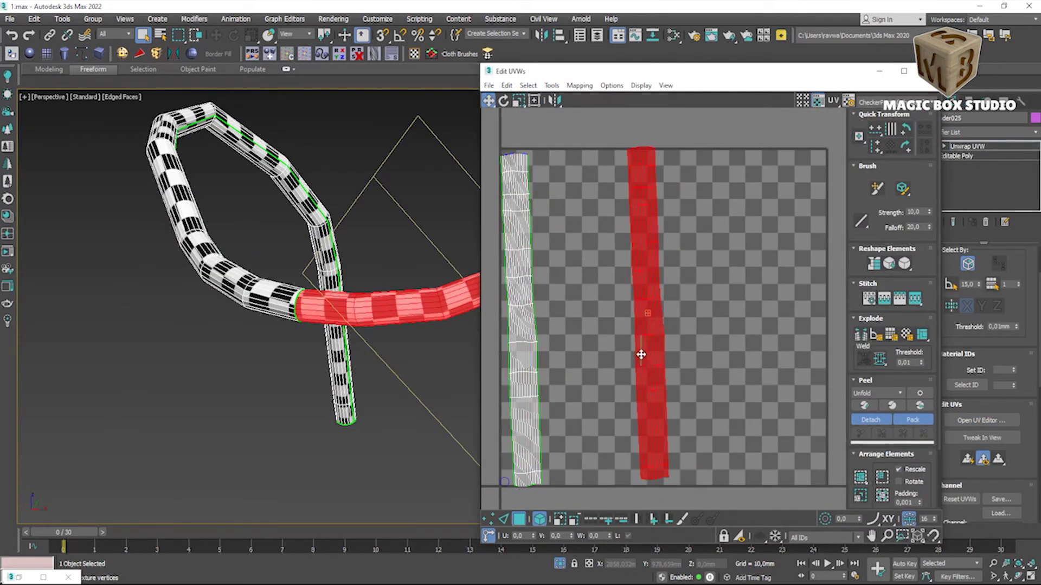
Step: Select the left island's edges and stitch its seams together
left_click(505, 519)
scroll(520, 169, "up", 5)
left_click(521, 170)
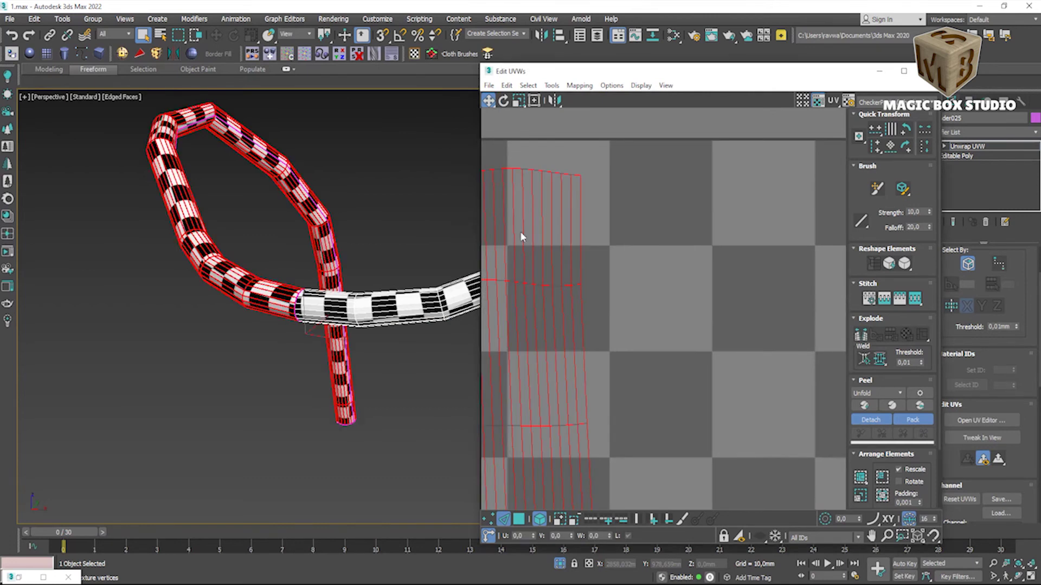
left_click(602, 476)
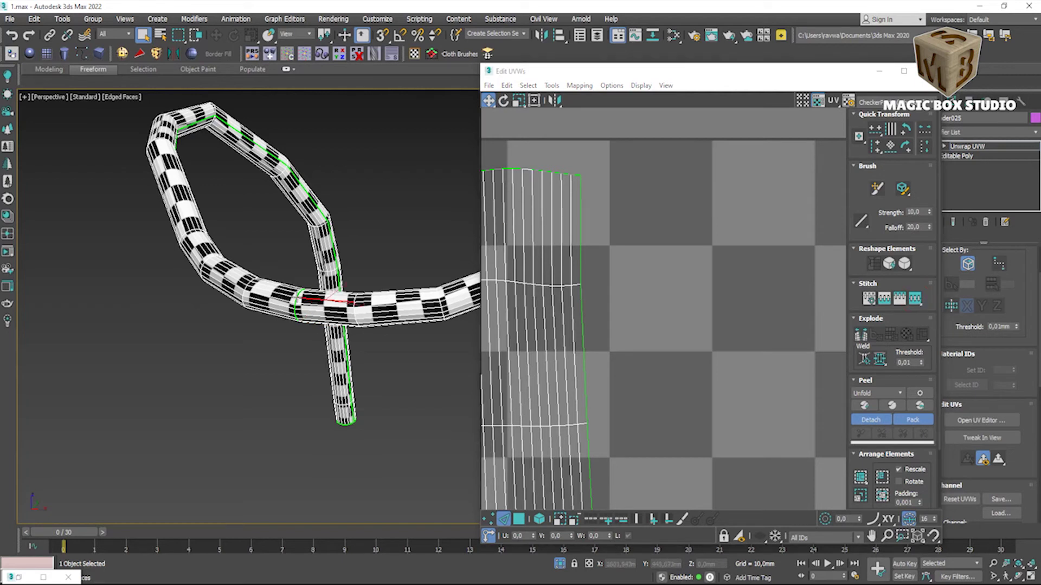
scroll(298, 298, "up", 5)
scroll(604, 209, "down", 3)
scroll(564, 201, "up", 5)
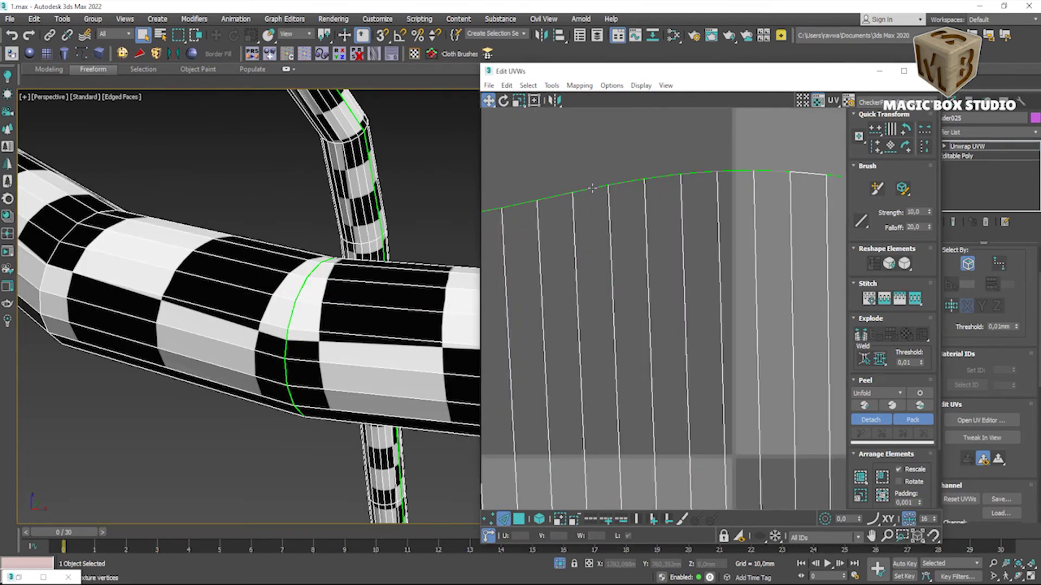
scroll(302, 291, "up", 2)
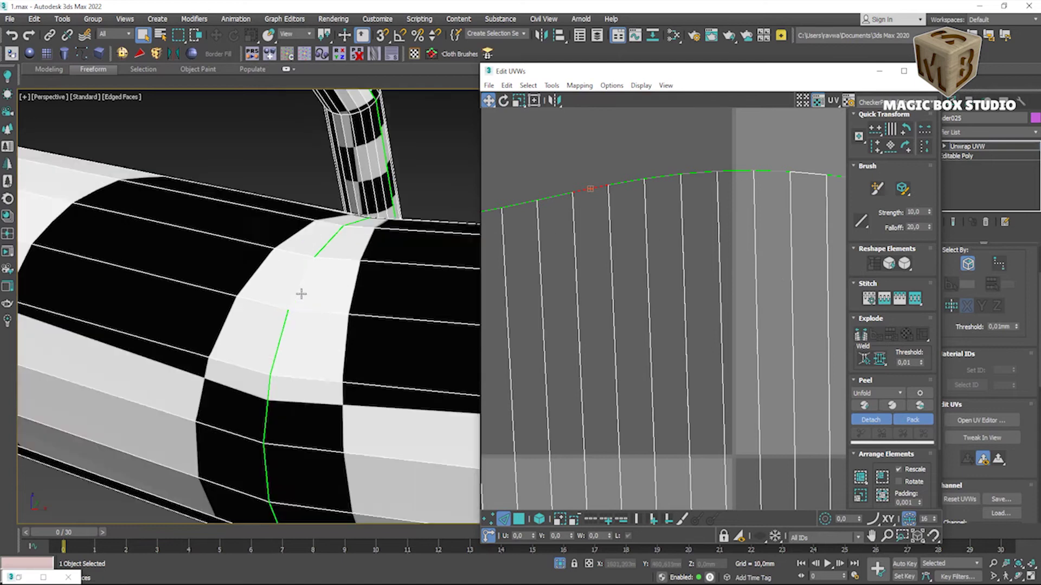
scroll(302, 291, "up", 3)
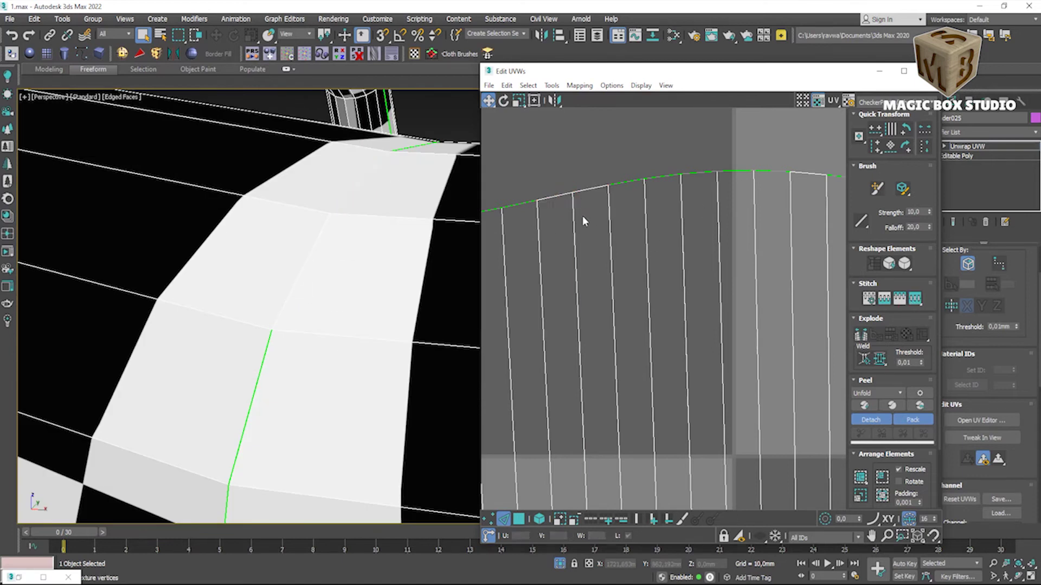
scroll(627, 182, "down", 3)
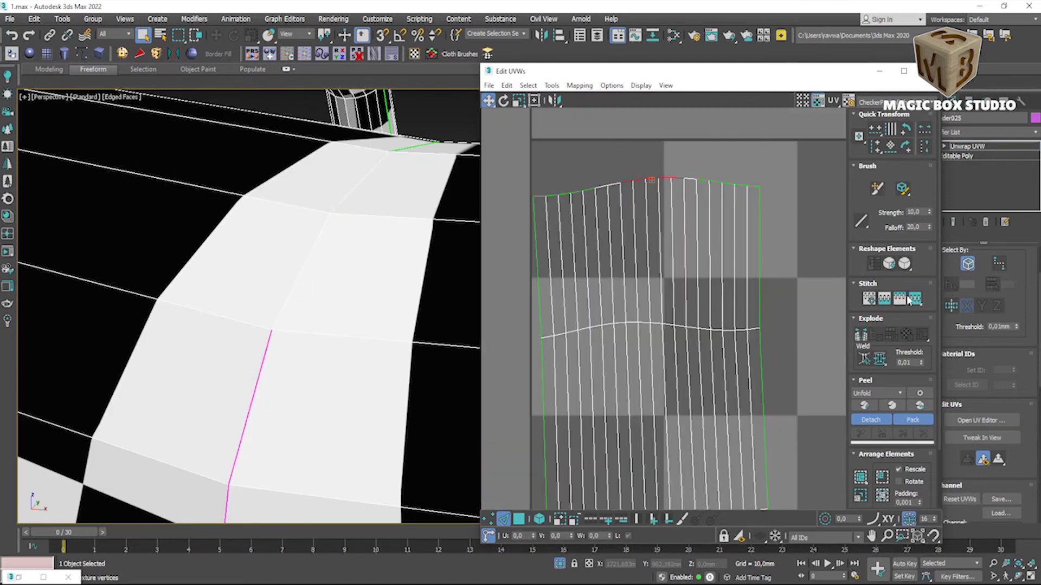
left_click(909, 300)
scroll(678, 309, "down", 5)
scroll(365, 274, "down", 5)
Step: Select the whole tube element and peel its UVs into a straight strip
middle_click_drag(704, 317, 623, 317)
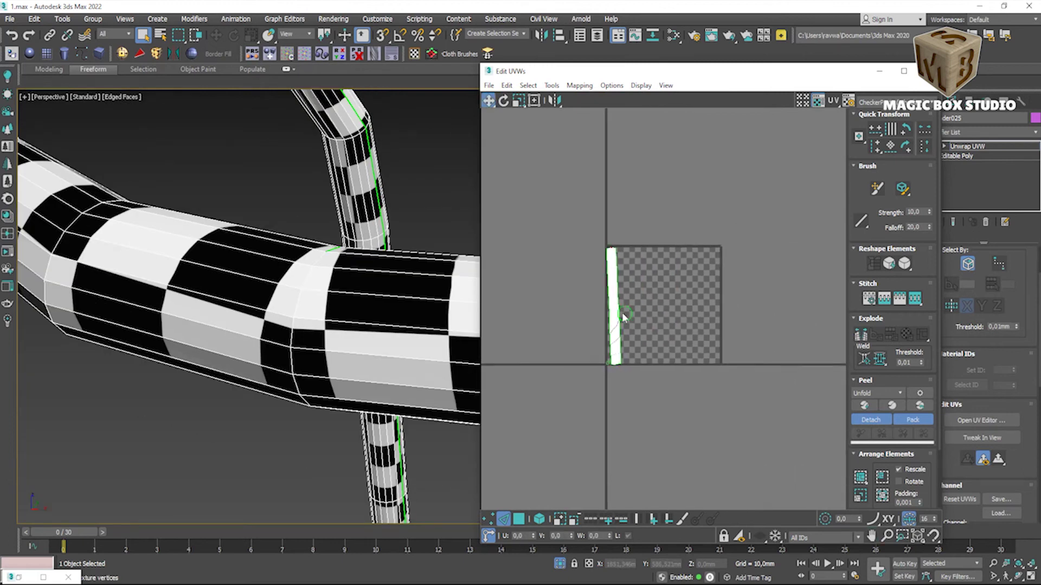
scroll(623, 317, "up", 3)
scroll(618, 185, "up", 3)
scroll(563, 215, "up", 3)
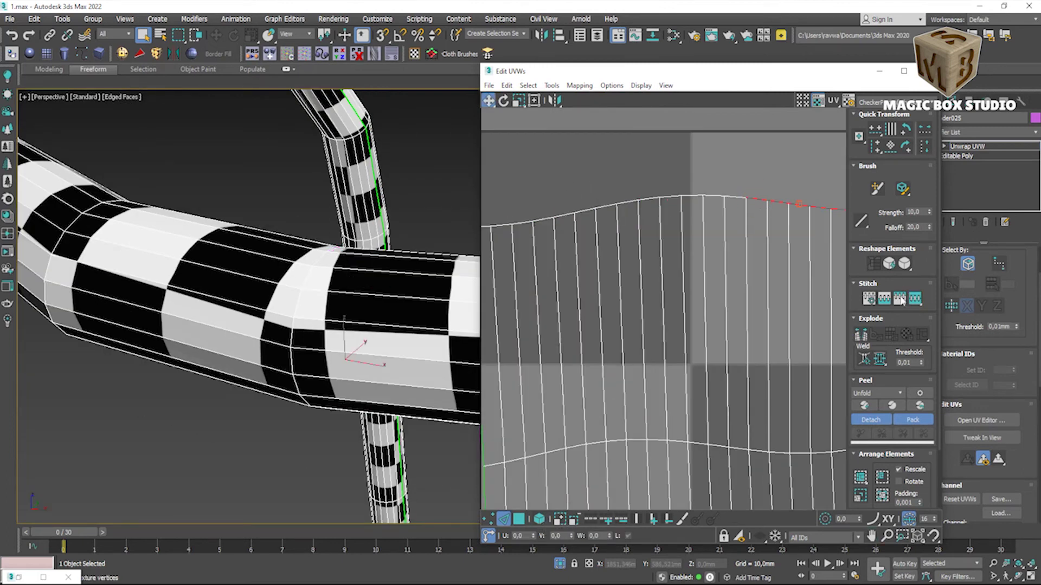
scroll(766, 379, "down", 5)
left_click(519, 519)
left_click(539, 518)
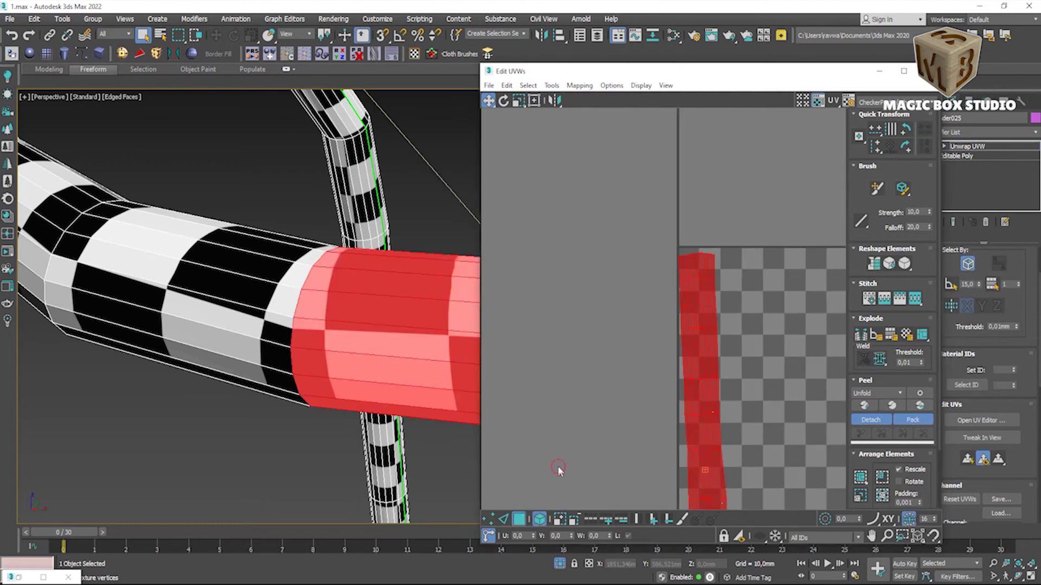
left_click(717, 384)
left_click(864, 405)
scroll(672, 356, "down", 2)
scroll(672, 356, "down", 3)
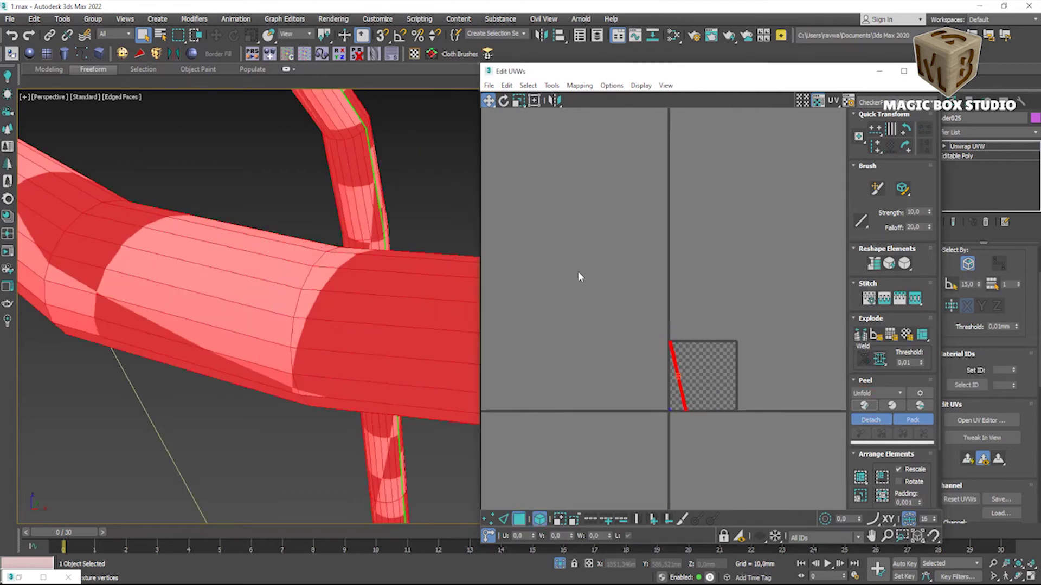
Step: Rotate the strip upright, align it to the left edge, and collapse the unwrap
left_click(505, 103)
left_click_drag(681, 368, 678, 360)
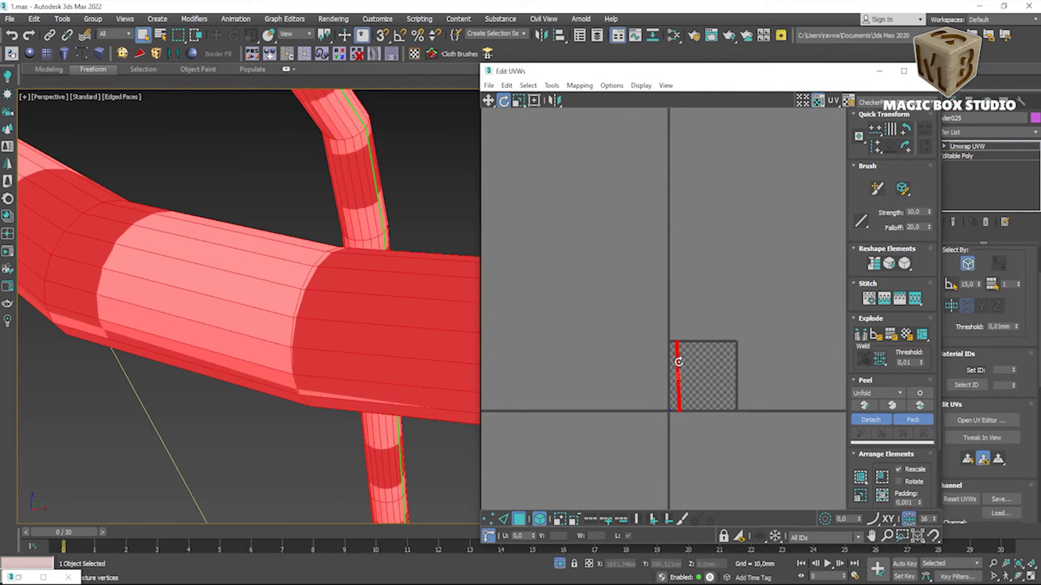
scroll(391, 374, "down", 5)
scroll(391, 374, "up", 2)
scroll(390, 344, "up", 4)
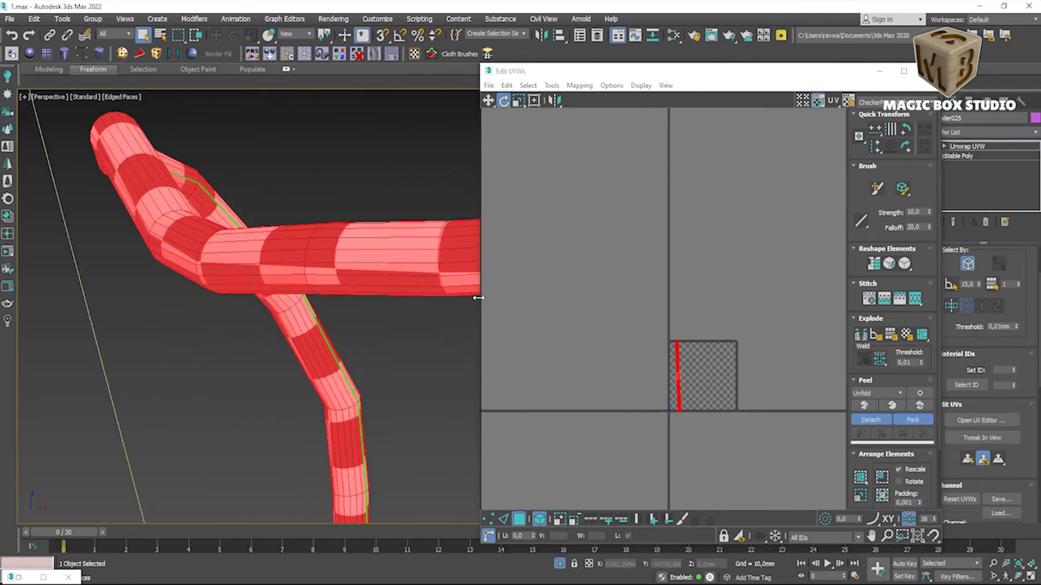
scroll(673, 408, "up", 2)
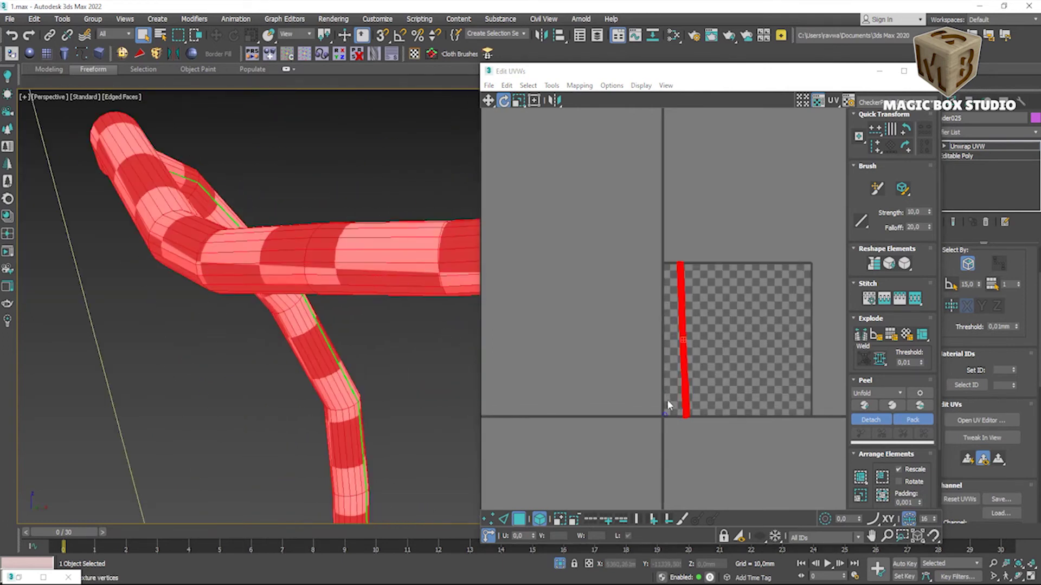
left_click(865, 406)
left_click(928, 71)
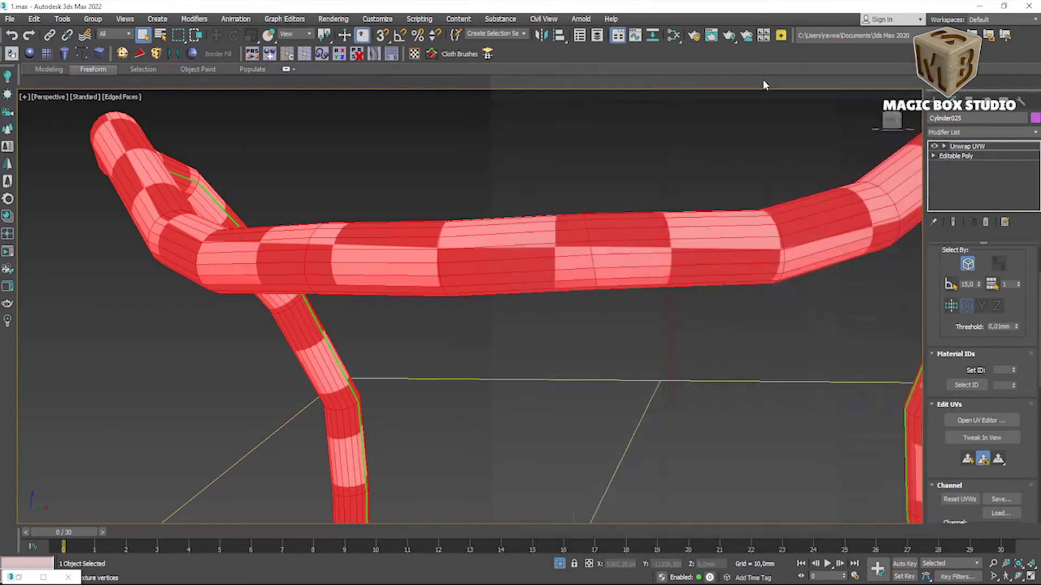
left_click(425, 54)
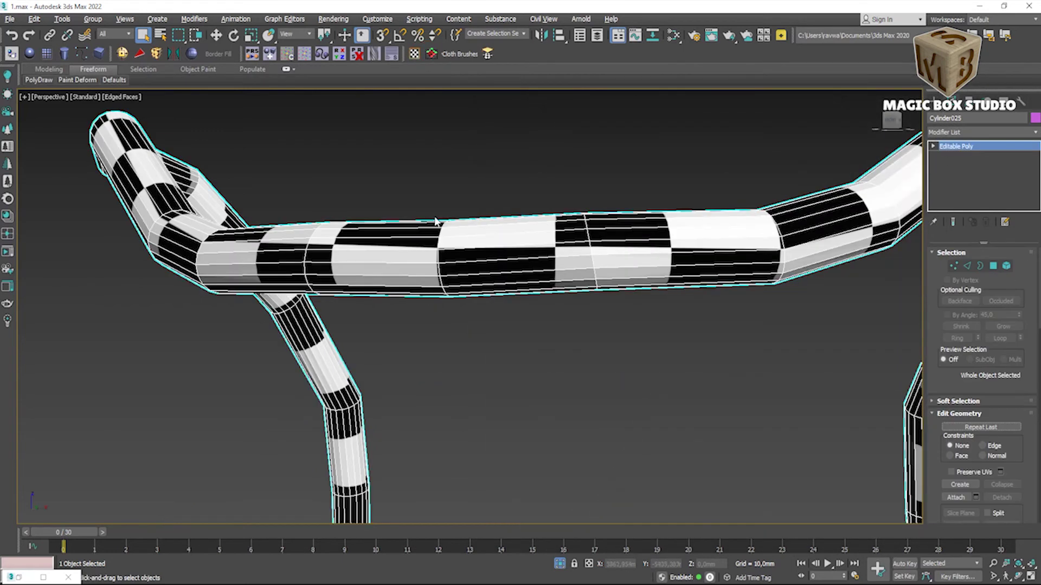
Step: Isolate one chair leg and inset its end-cap polygons
key("alt+q")
left_click(693, 182)
scroll(694, 182, "up", 4)
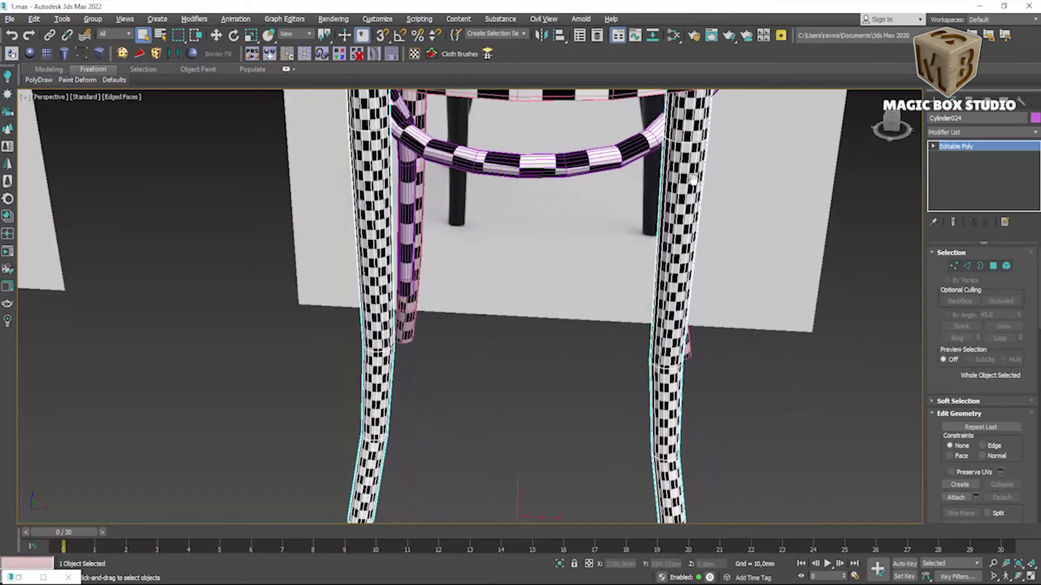
scroll(694, 181, "down", 5)
mouse_move(649, 330)
middle_mouse_down("alt")
mouse_move(705, 322)
mouse_move(587, 433)
mouse_move(580, 341)
middle_mouse_up("alt")
key("alt+q")
scroll(375, 177, "up", 5)
left_click(998, 265)
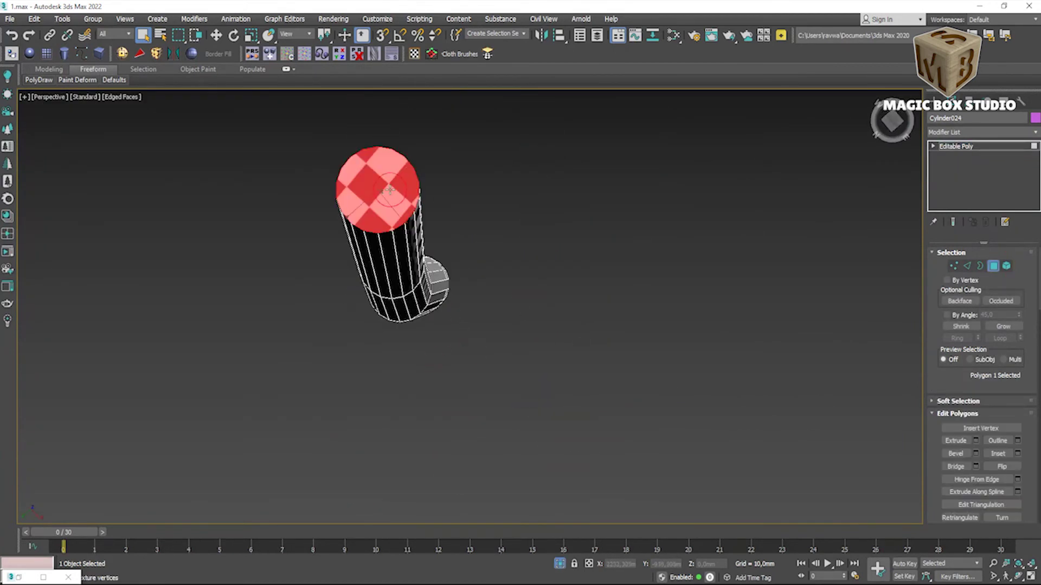
scroll(660, 431, "down", 4)
mouse_move(659, 430)
middle_mouse_down("alt")
mouse_move(542, 401)
mouse_move(521, 412)
middle_mouse_up("alt")
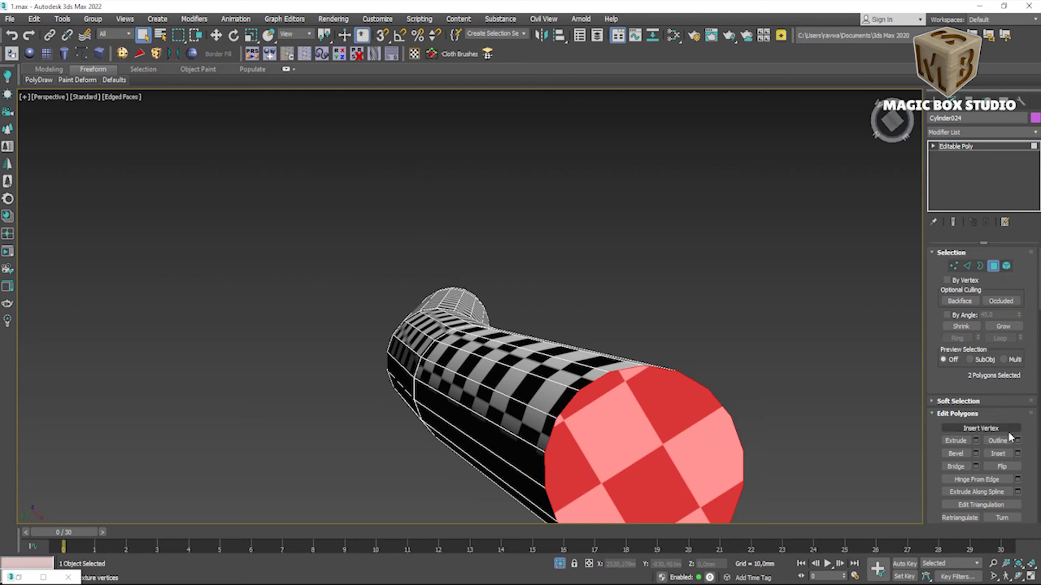
left_click(1017, 454)
Step: Loop-select the cap's rim edges and chamfer them by 0,399mm
scroll(628, 394, "down", 2)
middle_click_drag(627, 394, 660, 434, "alt")
scroll(384, 349, "up", 5)
key("ctrl+a")
key("2")
double_click(418, 386)
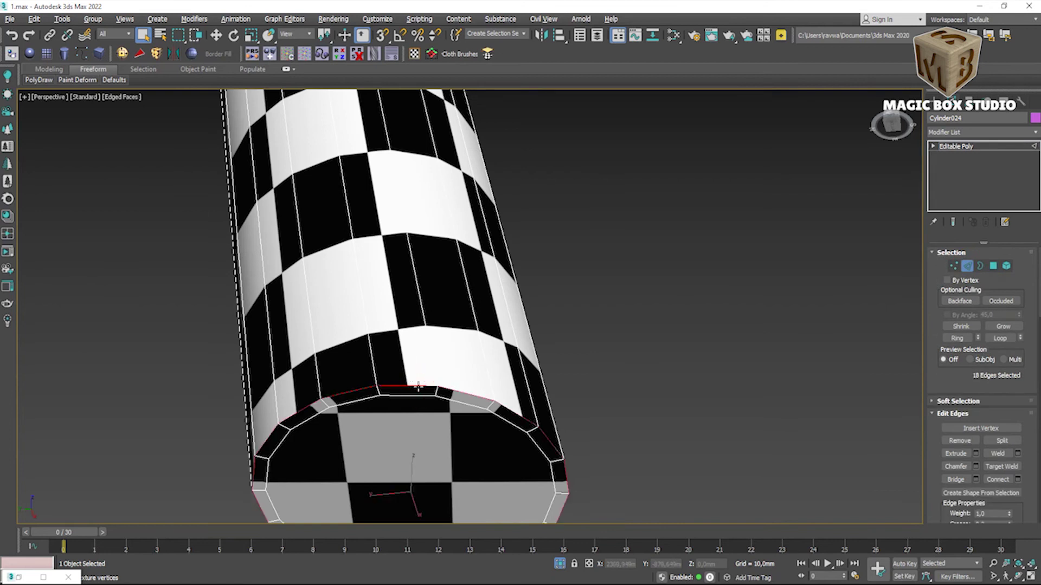
left_click(976, 466)
left_click_drag(479, 334, 477, 325)
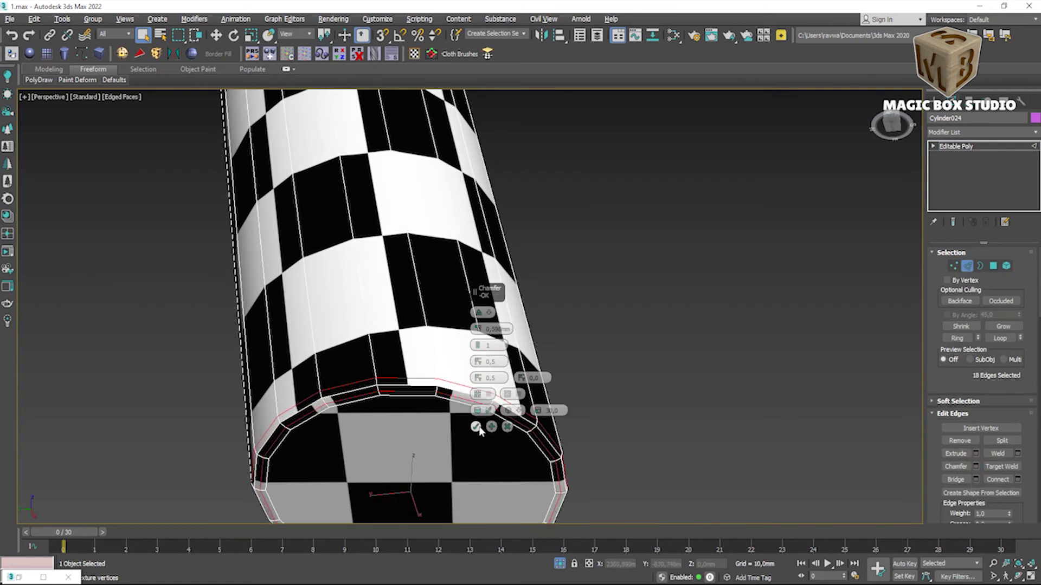
left_click(476, 426)
Step: Apply a second 0,399mm chamfer to the rim edges
scroll(384, 324, "down", 10)
scroll(384, 324, "up", 5)
scroll(383, 323, "up", 8)
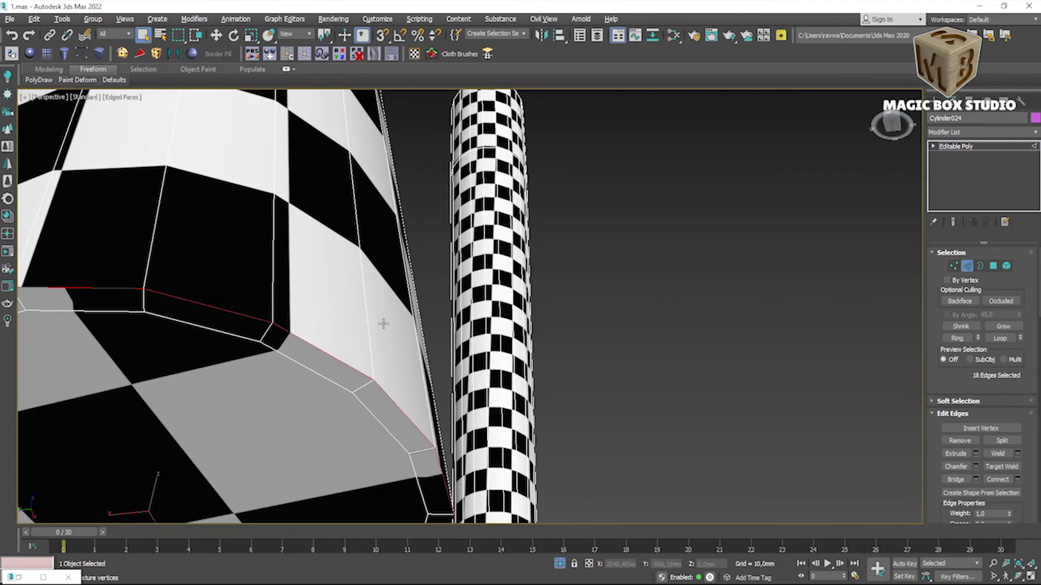
left_click(965, 470)
left_click(480, 415)
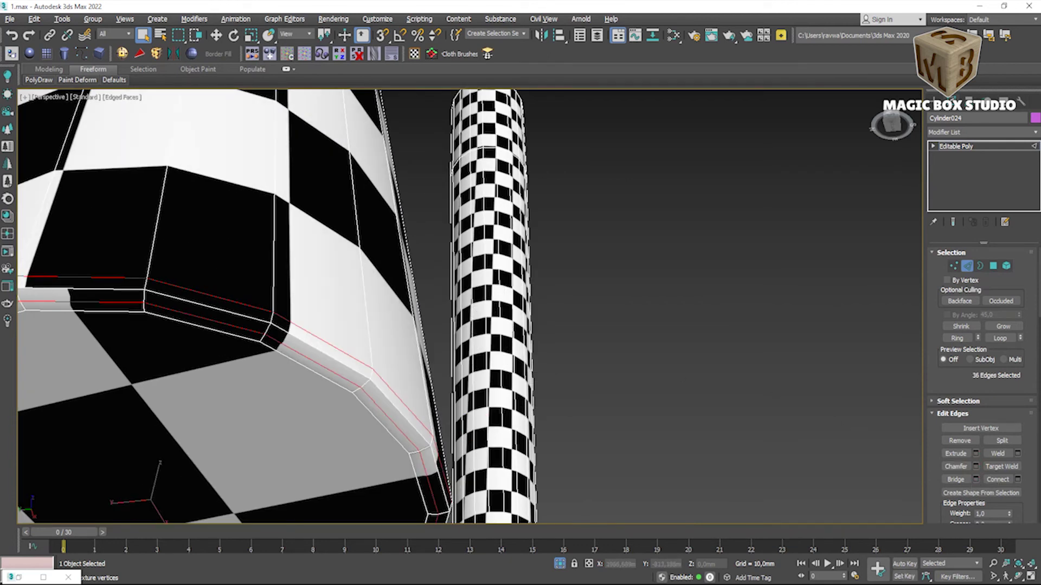
Step: Inspect both legs, then end isolation to show the full chair
scroll(582, 396, "down", 10)
middle_click_drag(581, 395, 534, 303, "alt")
scroll(534, 302, "up", 5)
scroll(534, 303, "up", 3)
scroll(577, 334, "down", 8)
scroll(577, 333, "up", 3)
middle_click_drag(576, 335, 578, 331, "alt")
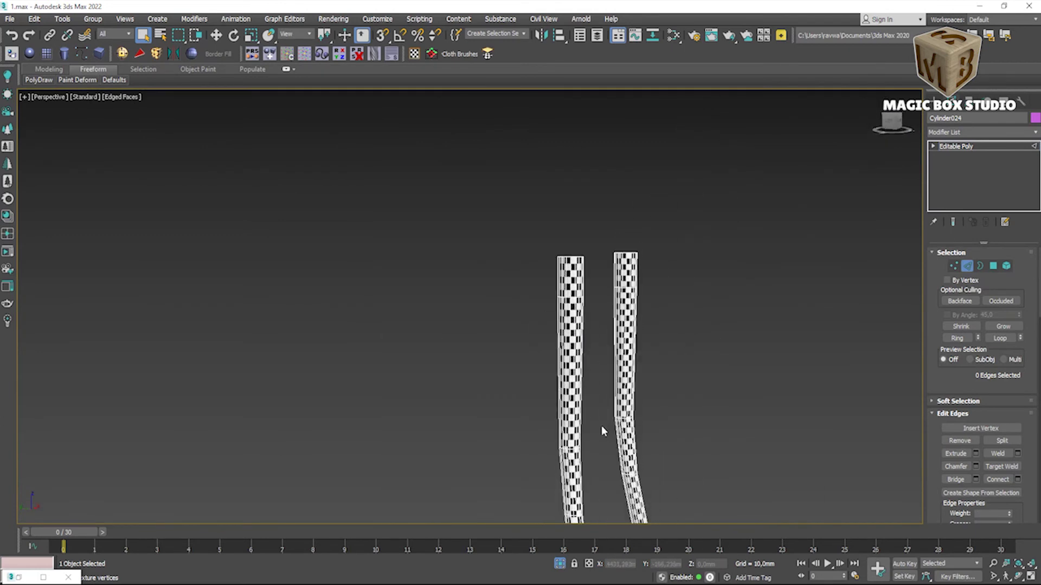
scroll(601, 428, "up", 4)
scroll(600, 428, "up", 2)
scroll(600, 428, "down", 5)
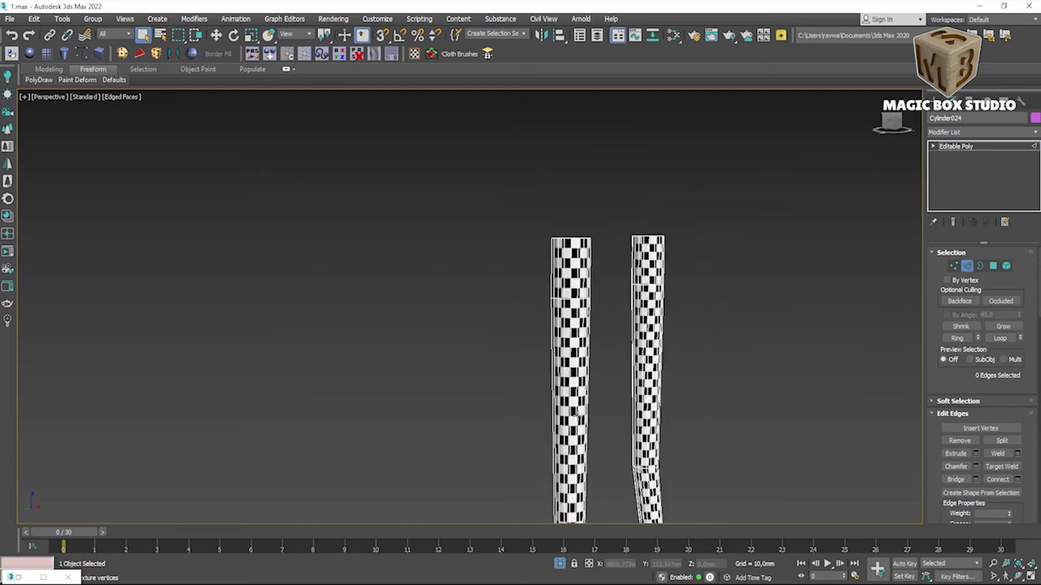
key("alt+q")
middle_click_drag(412, 440, 451, 443, "alt")
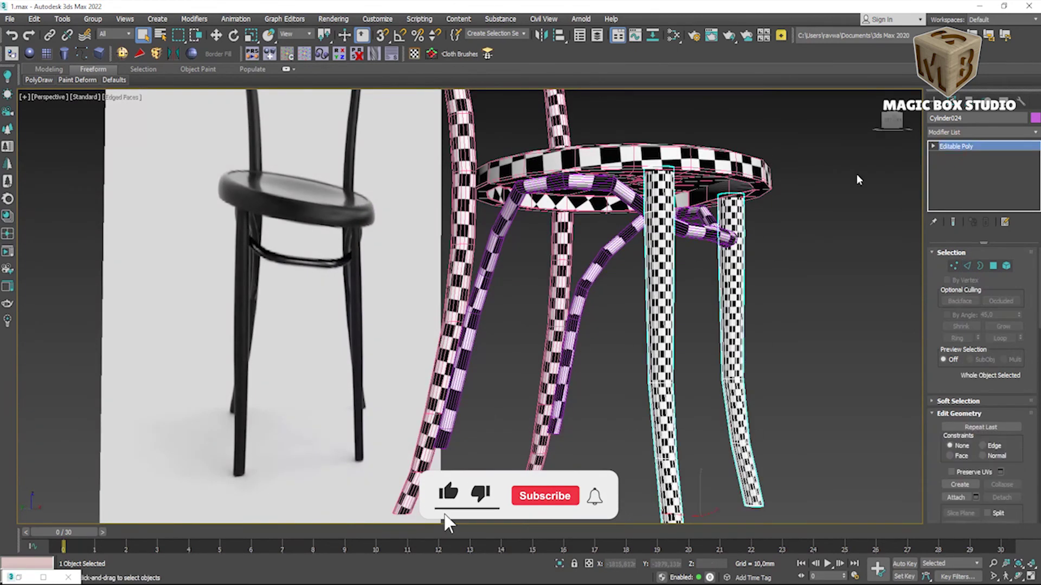
Step: Isolate the ring tube under the seat, smooth it with NURMS, then unhide the chair
left_click(466, 347)
key("alt+q")
scroll(265, 353, "up", 5)
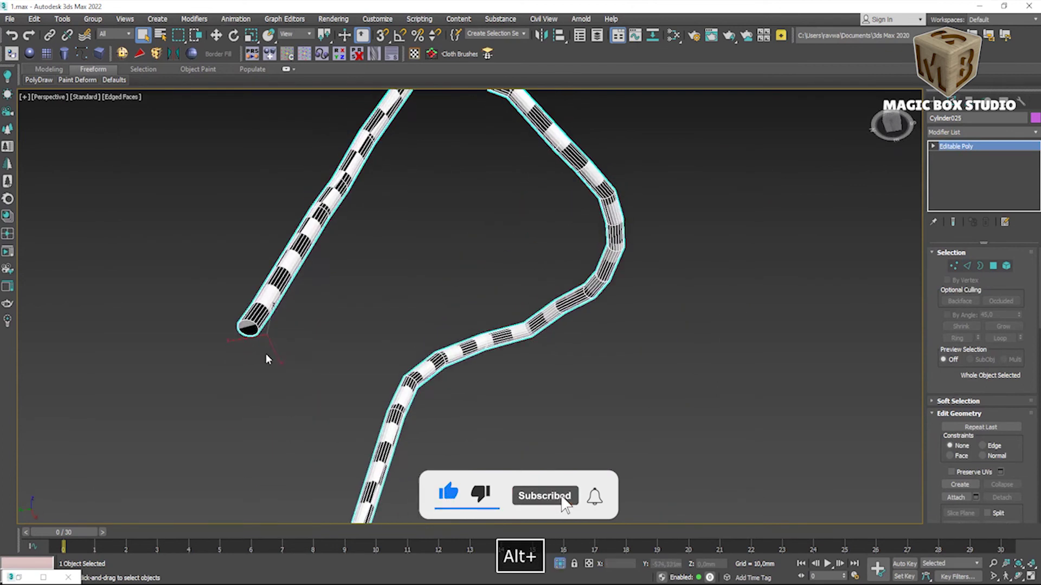
scroll(266, 354, "up", 5)
key("1")
scroll(257, 325, "up", 5)
scroll(257, 325, "down", 3)
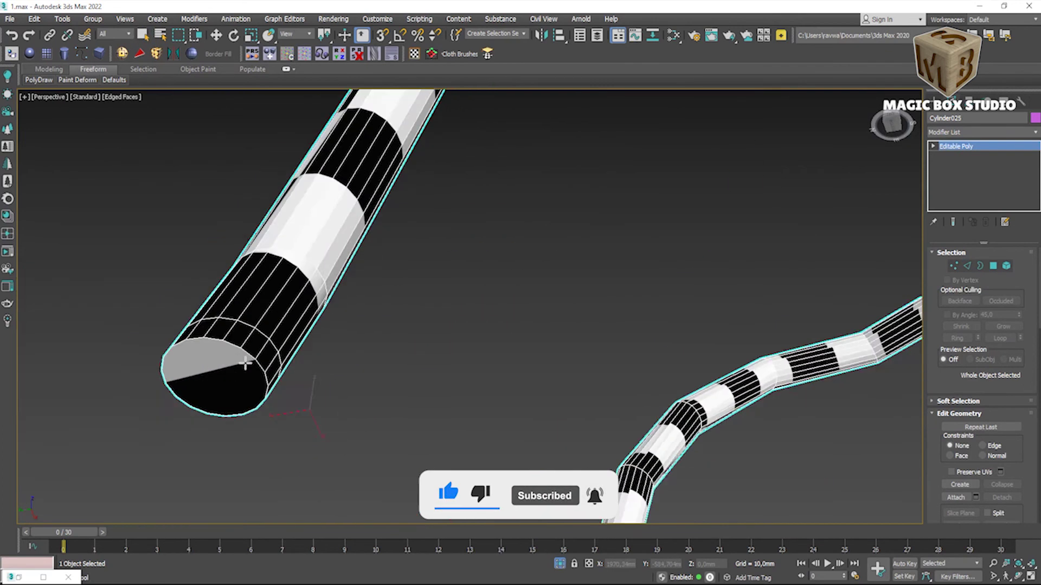
scroll(257, 325, "down", 3)
scroll(451, 440, "up", 5)
key("ctrl+q")
key("w")
mouse_move(392, 409)
middle_mouse_down("alt")
mouse_move(406, 365)
mouse_move(359, 375)
middle_mouse_up("alt")
scroll(344, 364, "up", 5)
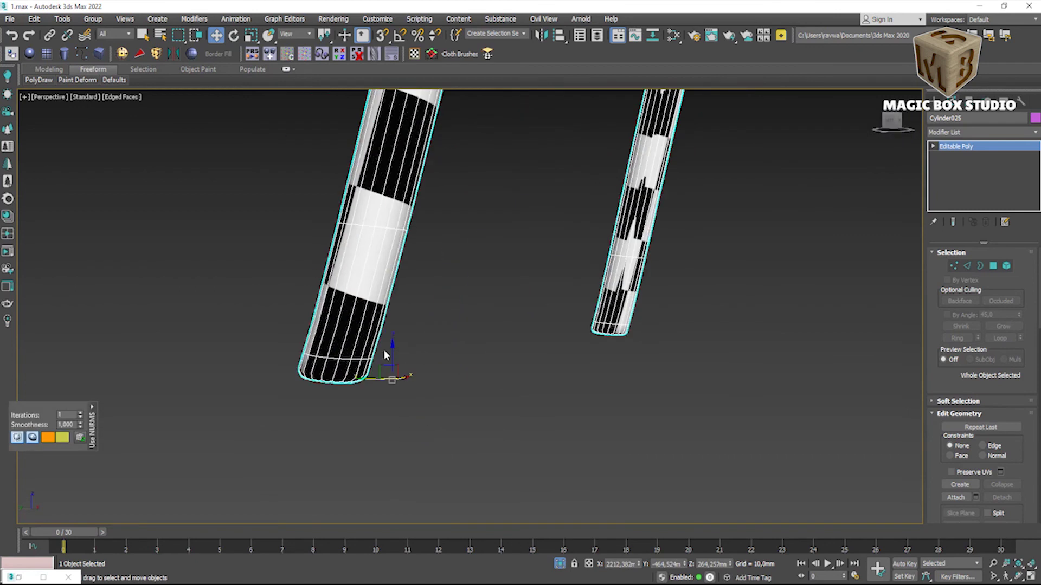
key("alt+q")
Step: Select both end-cap polygons of the right chair leg
left_click(415, 480)
middle_click_drag(416, 480, 469, 314, "alt")
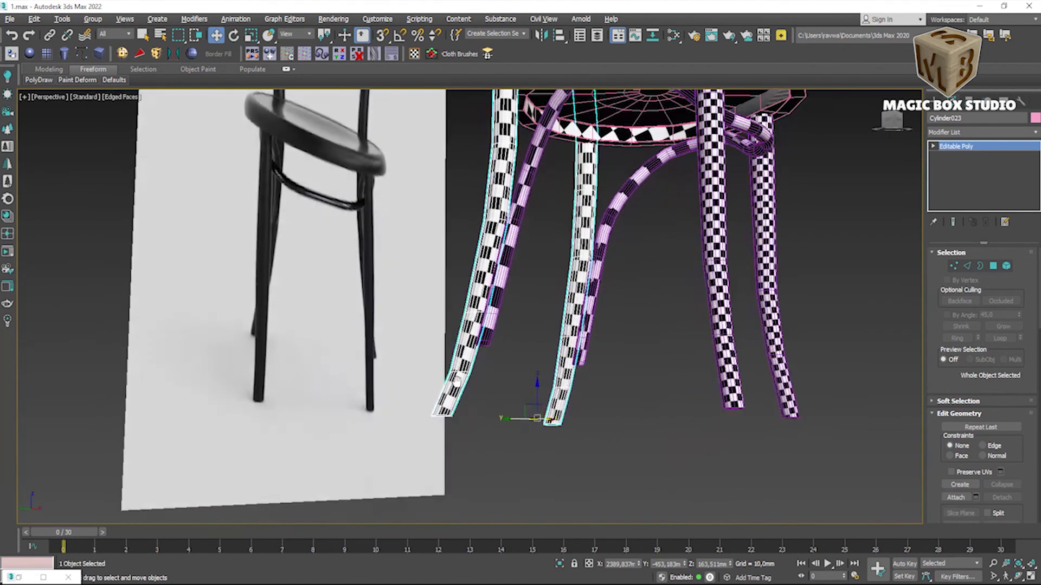
scroll(470, 314, "up", 5)
key("4")
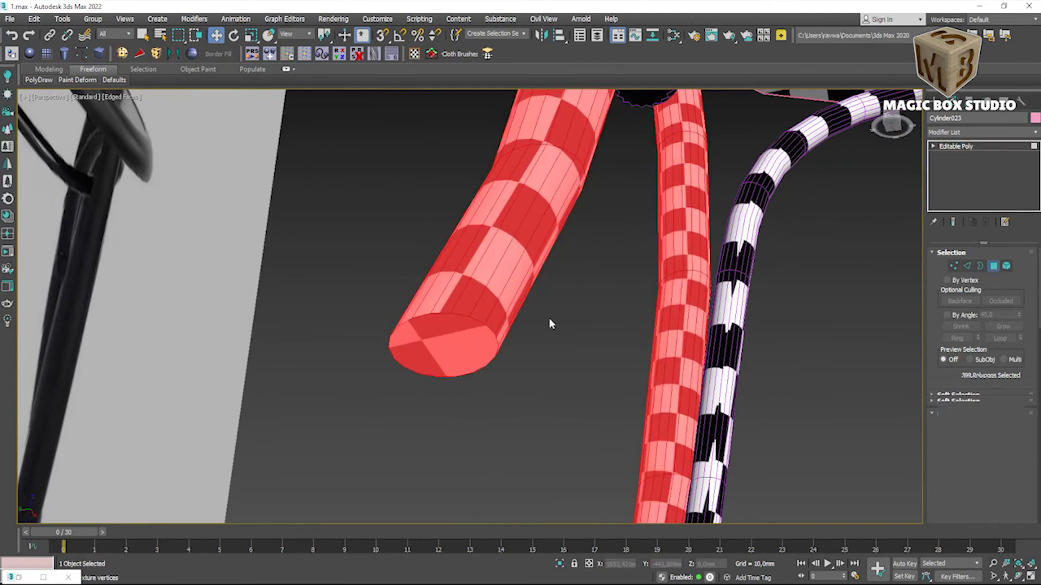
left_click(433, 347)
middle_click_drag(434, 347, 648, 278, "alt")
left_click(648, 278, "ctrl")
scroll(744, 375, "up", 5)
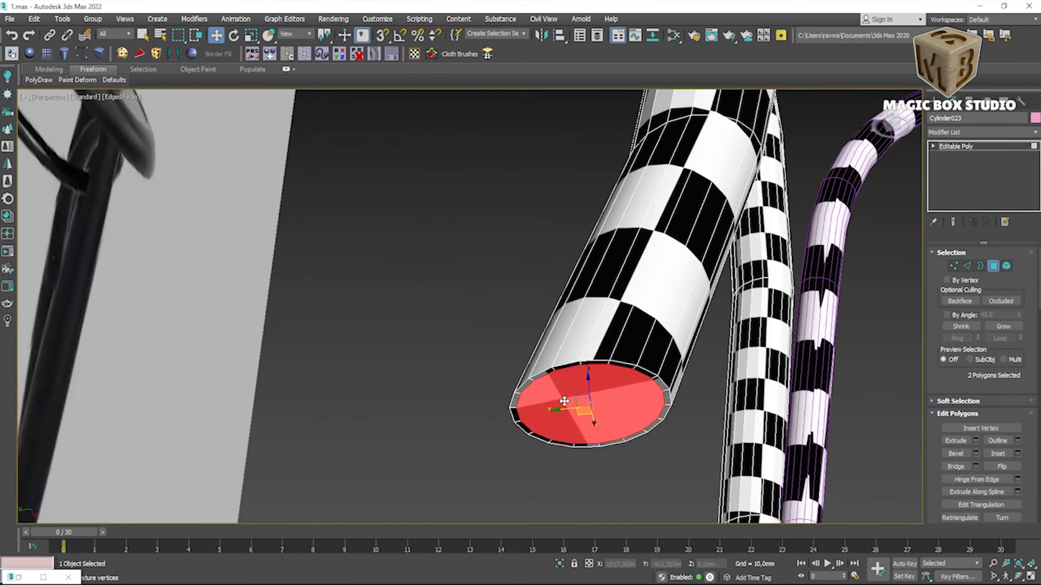
scroll(512, 332, "up", 3)
Step: Convert the caps to rim edges and chamfer them by 0.498mm
key("2")
scroll(513, 333, "down", 5)
scroll(582, 442, "up", 3)
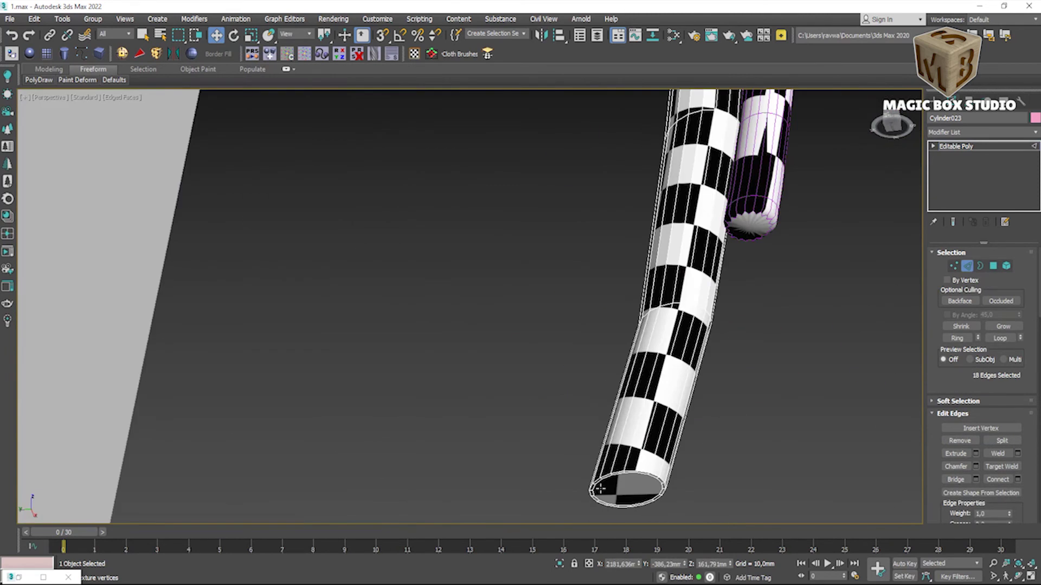
scroll(631, 449, "up", 2)
double_click(631, 449, "ctrl")
scroll(698, 456, "up", 2)
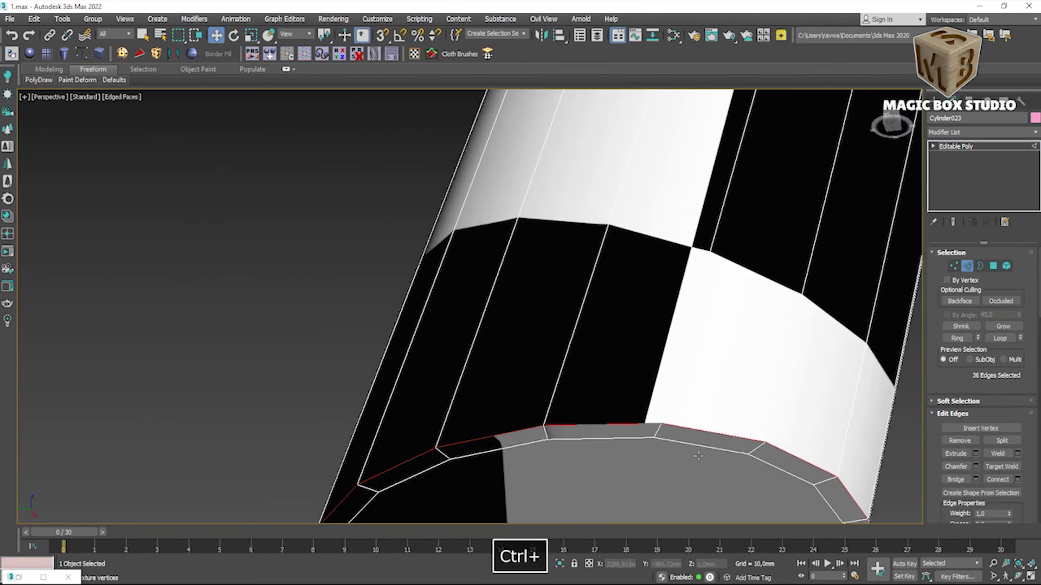
left_click(976, 468)
left_click_drag(477, 329, 479, 335)
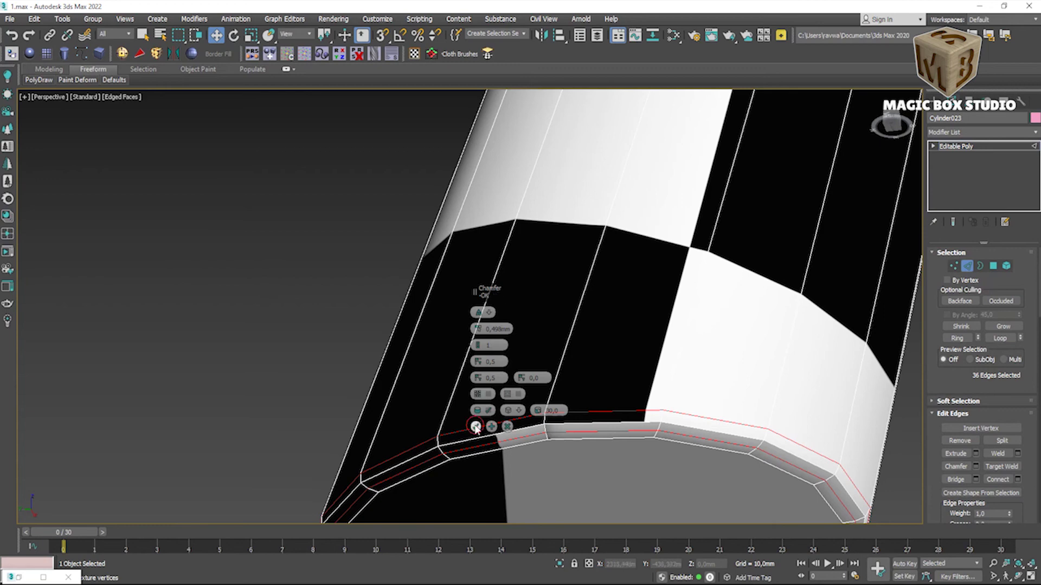
left_click(476, 427)
Step: Select the rim edges of another tube end
scroll(476, 428, "down", 5)
middle_click_drag(453, 425, 441, 380, "alt")
scroll(438, 317, "up", 6)
scroll(438, 317, "up", 3)
double_click(417, 297)
scroll(423, 303, "down", 8)
middle_click_drag(623, 261, 578, 307)
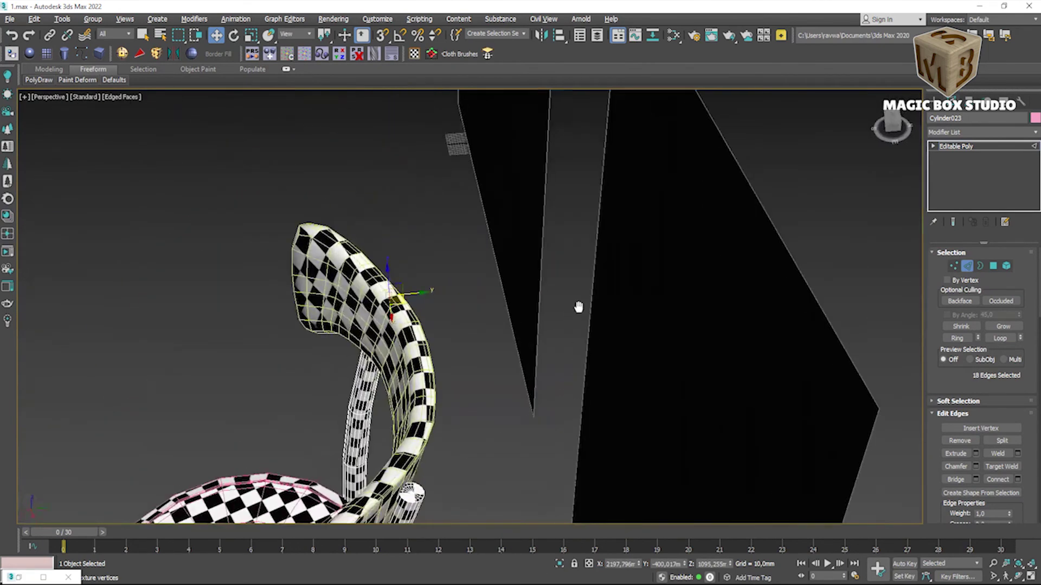
Step: Chamfer the selected rim edges of this leg end with the same settings
scroll(442, 476, "up", 5)
scroll(442, 476, "up", 3)
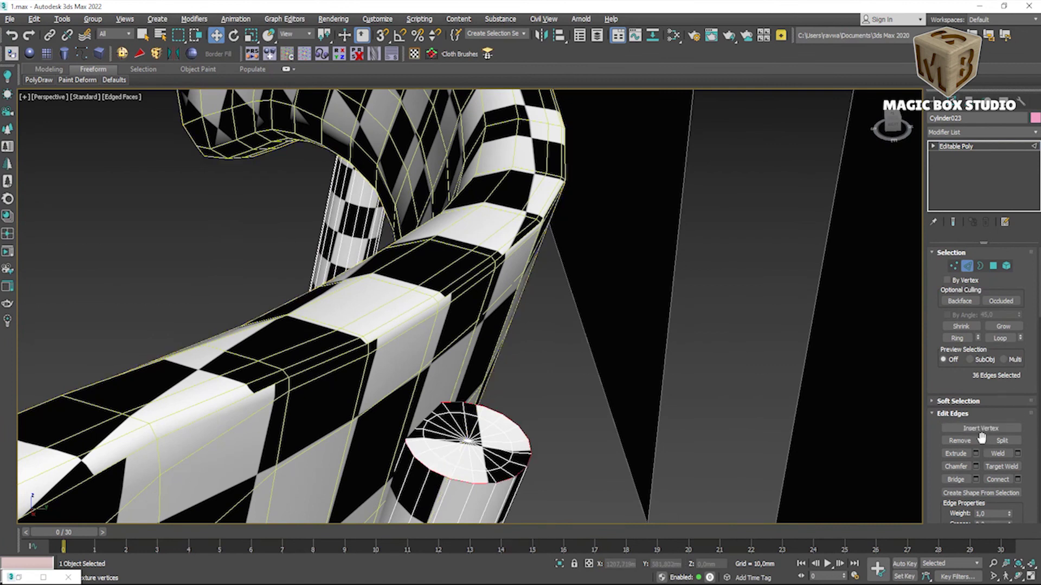
left_click(975, 467)
left_click(474, 427)
scroll(477, 423, "up", 4)
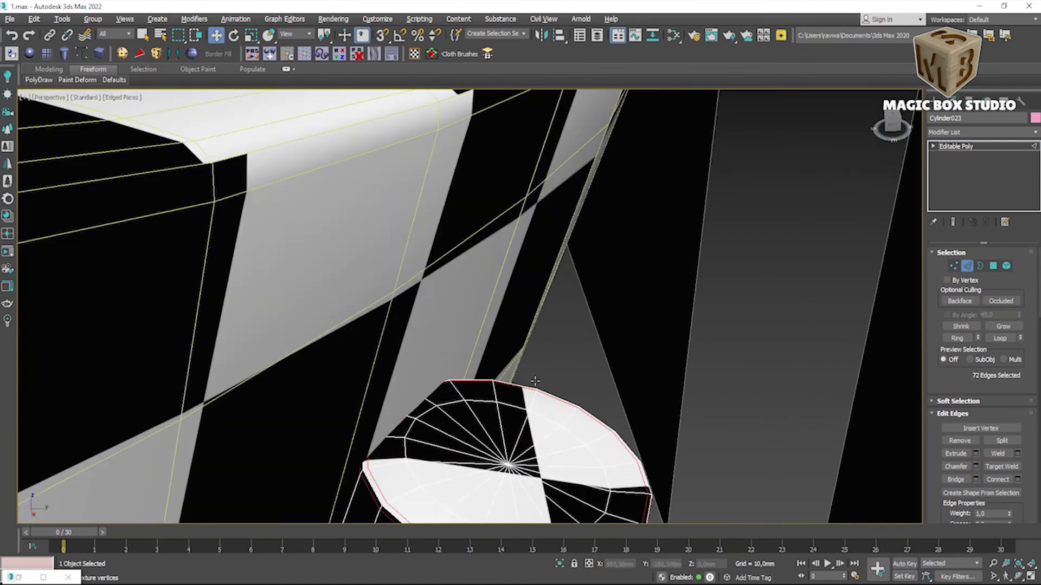
Step: Select all vertices of the leg's top cap
left_click(952, 267)
scroll(650, 383, "down", 6)
scroll(650, 383, "up", 3)
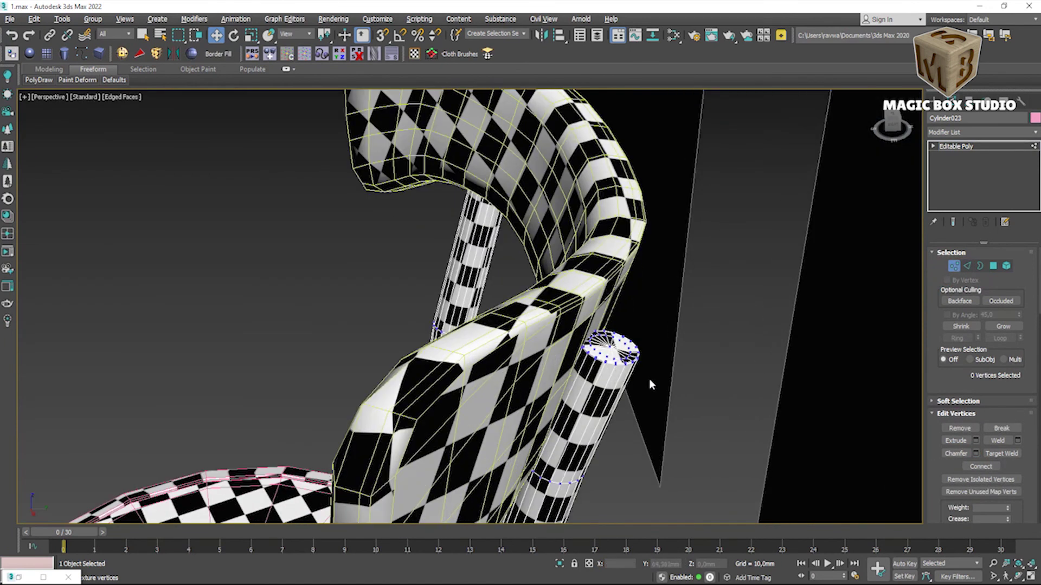
mouse_move(570, 317)
left_mouse_down()
mouse_move(632, 367)
mouse_move(614, 340)
left_mouse_up()
scroll(629, 363, "up", 2)
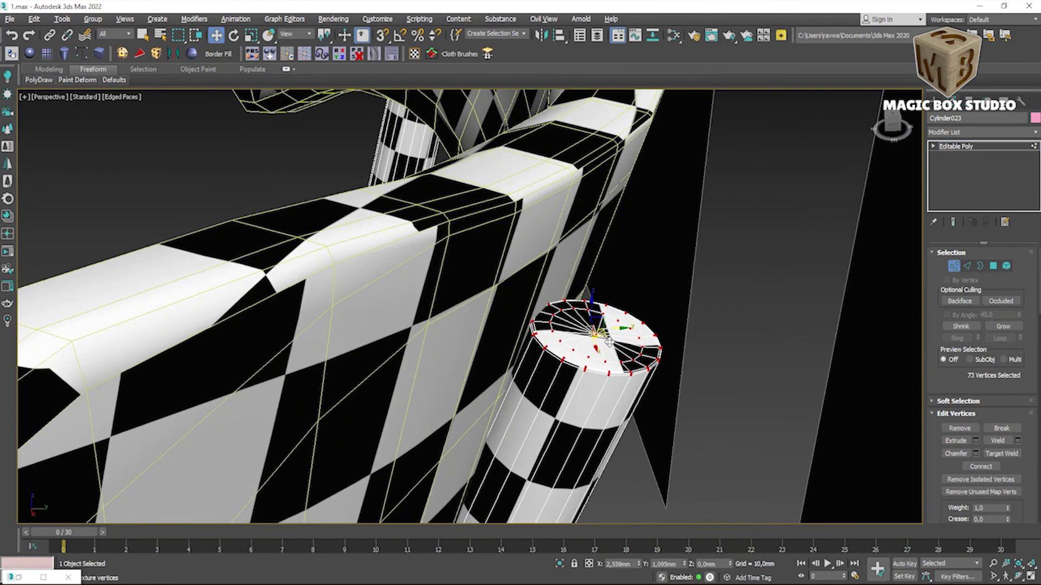
scroll(574, 350, "down", 5)
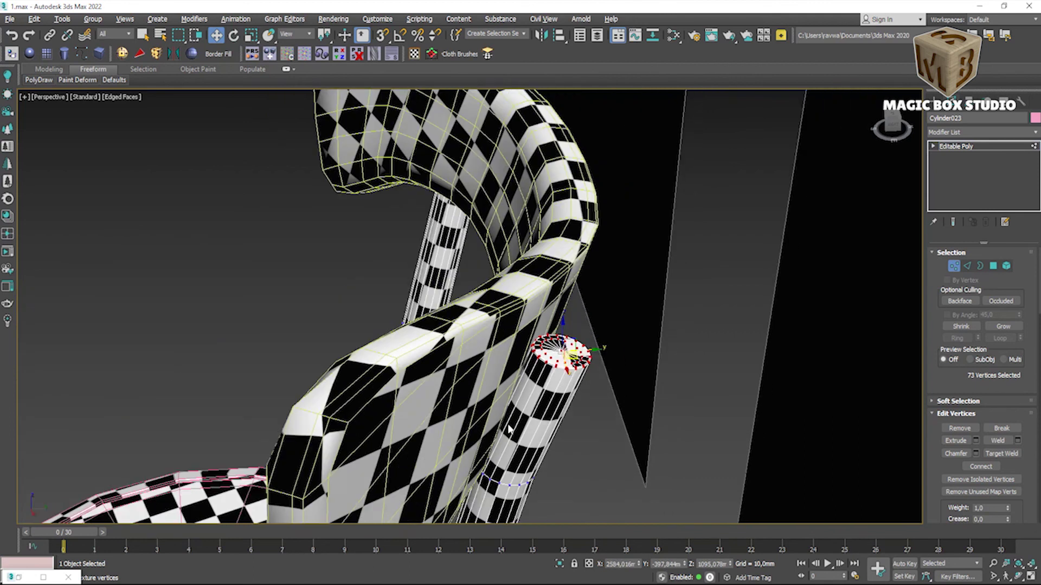
scroll(512, 404, "up", 7)
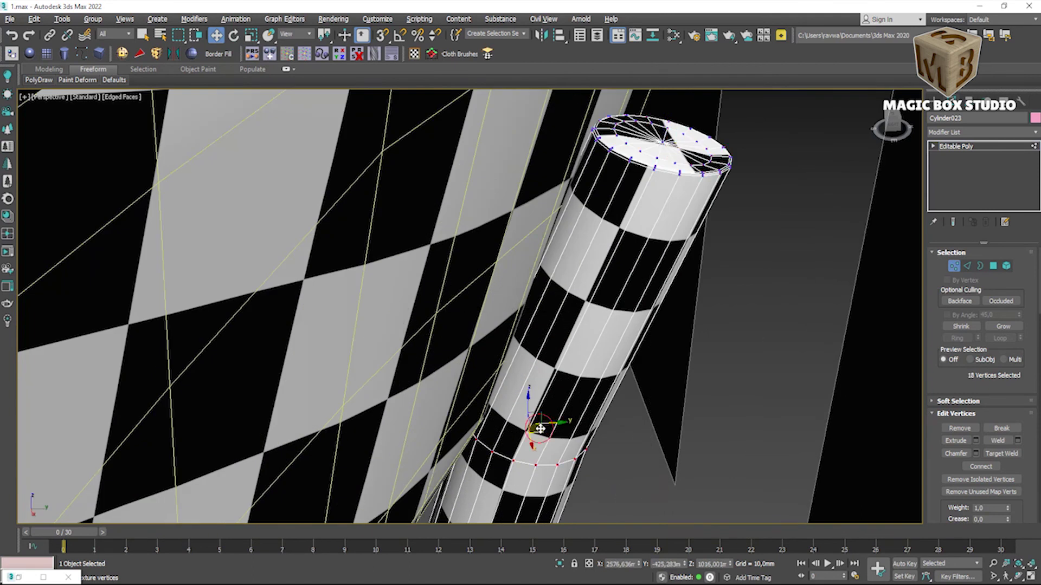
scroll(540, 429, "down", 1)
scroll(540, 431, "down", 5)
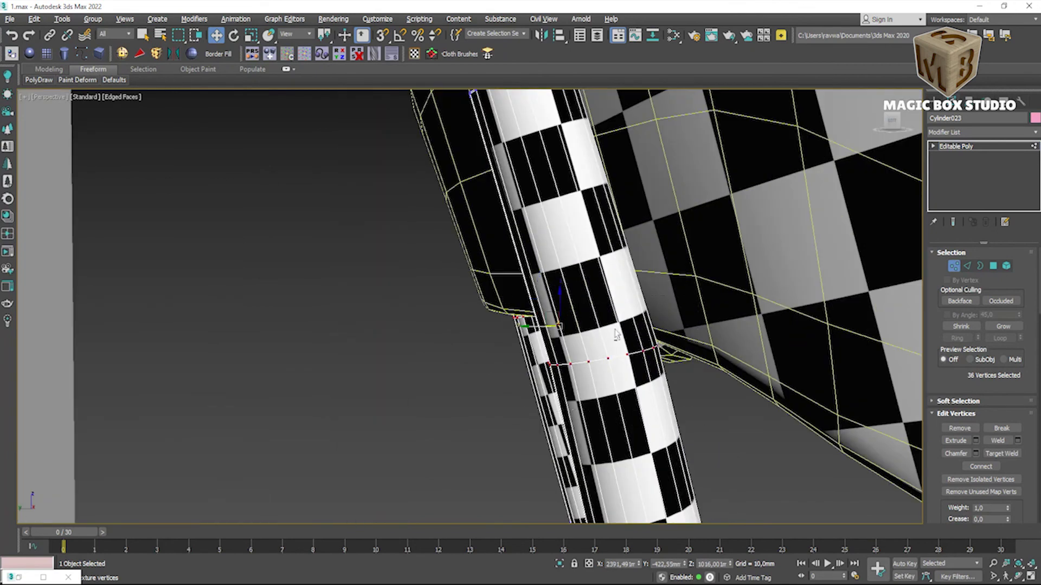
Step: Check the leg top's fit against the chair frame and return to object level
middle_click_drag(616, 334, 576, 428, "alt")
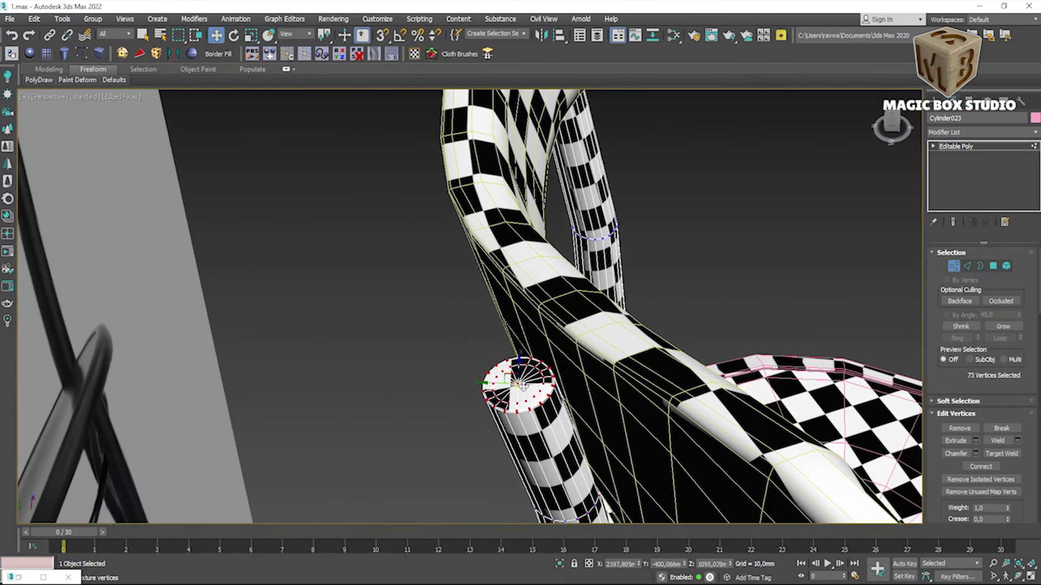
scroll(522, 384, "up", 3)
middle_click_drag(520, 383, 502, 369, "alt")
scroll(499, 361, "up", 2)
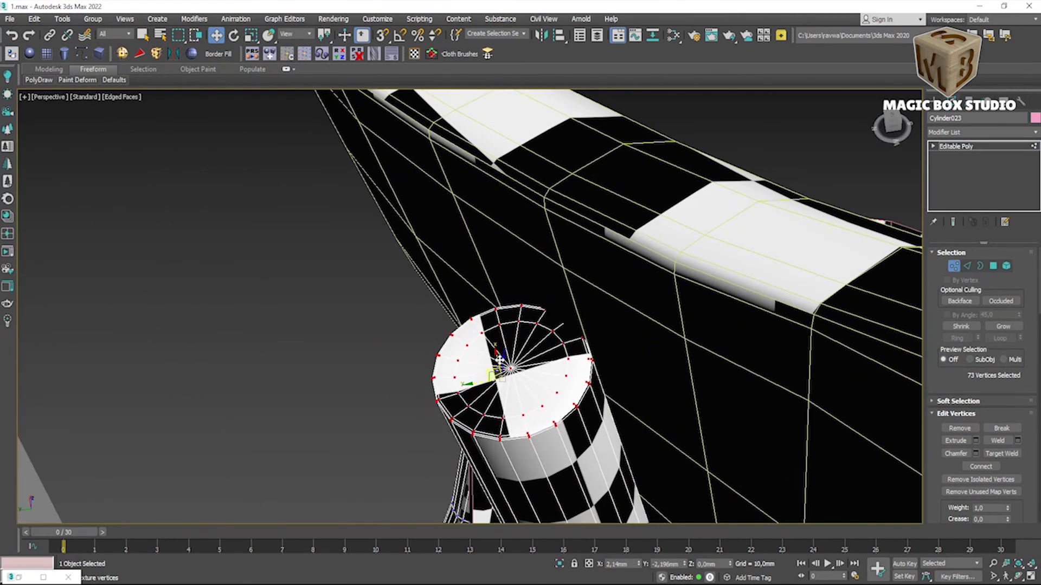
scroll(499, 361, "down", 10)
middle_click_drag(499, 360, 495, 367, "alt")
key("6")
scroll(477, 314, "down", 8)
mouse_move(477, 315)
middle_mouse_down("alt")
mouse_move(586, 310)
mouse_move(580, 325)
middle_mouse_up("alt")
scroll(578, 374, "up", 5)
left_click(578, 374)
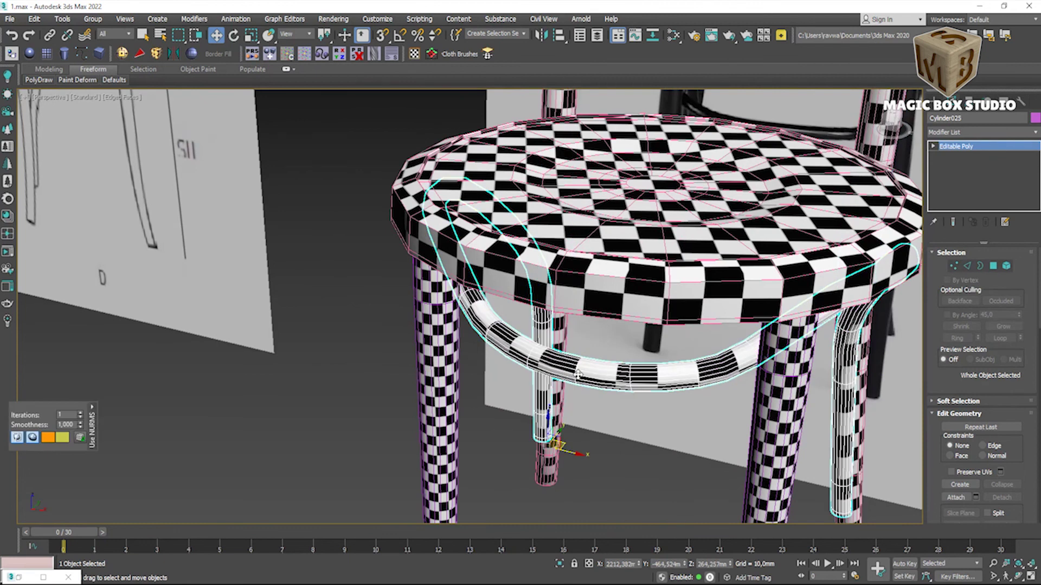
scroll(578, 374, "down", 5)
left_click(498, 308)
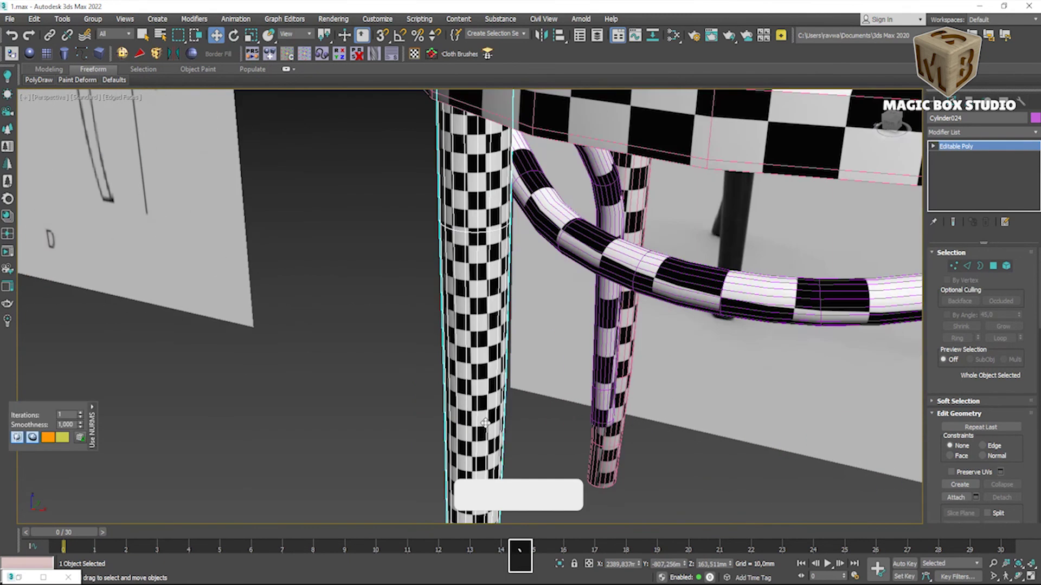
scroll(498, 307, "up", 5)
scroll(810, 351, "down", 3)
left_click(867, 259)
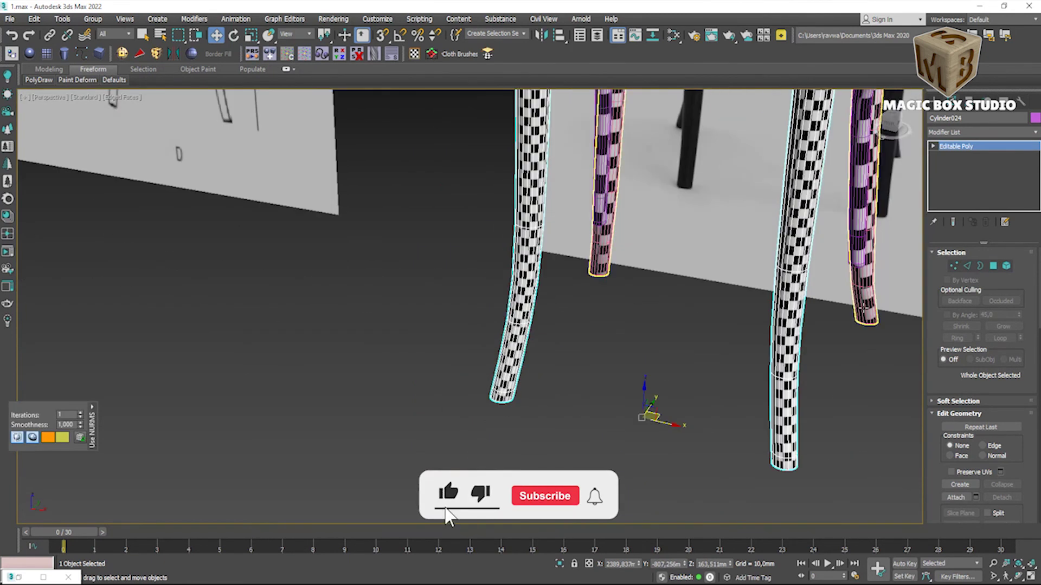
scroll(866, 259, "down", 4)
left_click(700, 347)
scroll(707, 336, "up", 4)
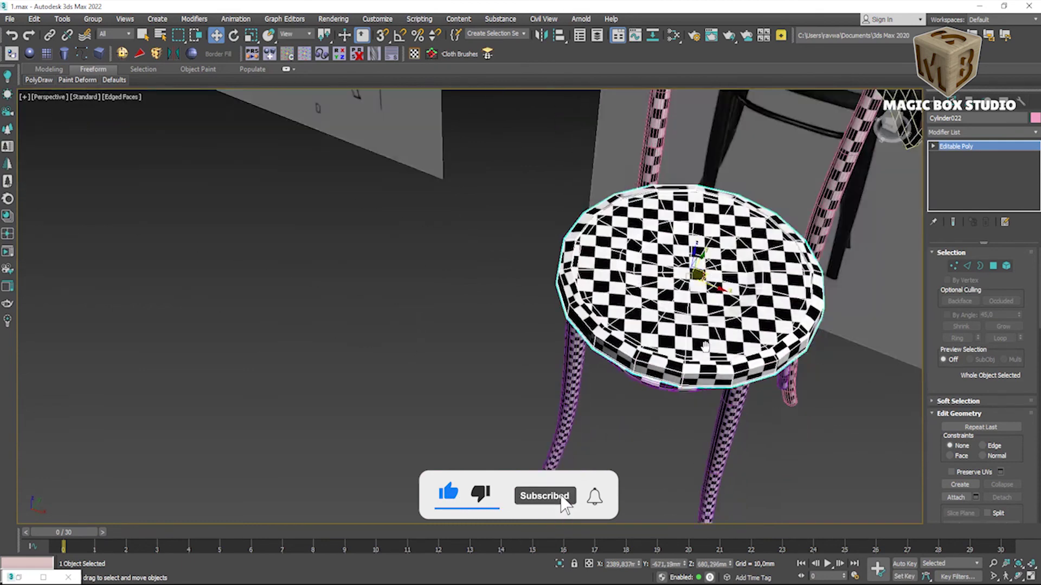
scroll(706, 336, "down", 2)
middle_click_drag(707, 336, 648, 391, "alt")
scroll(648, 390, "down", 3)
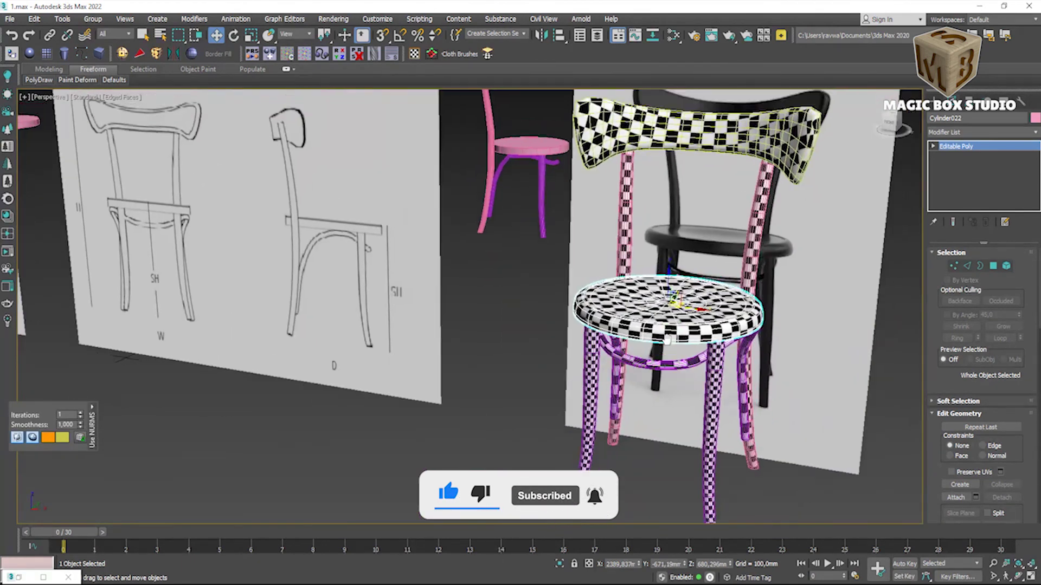